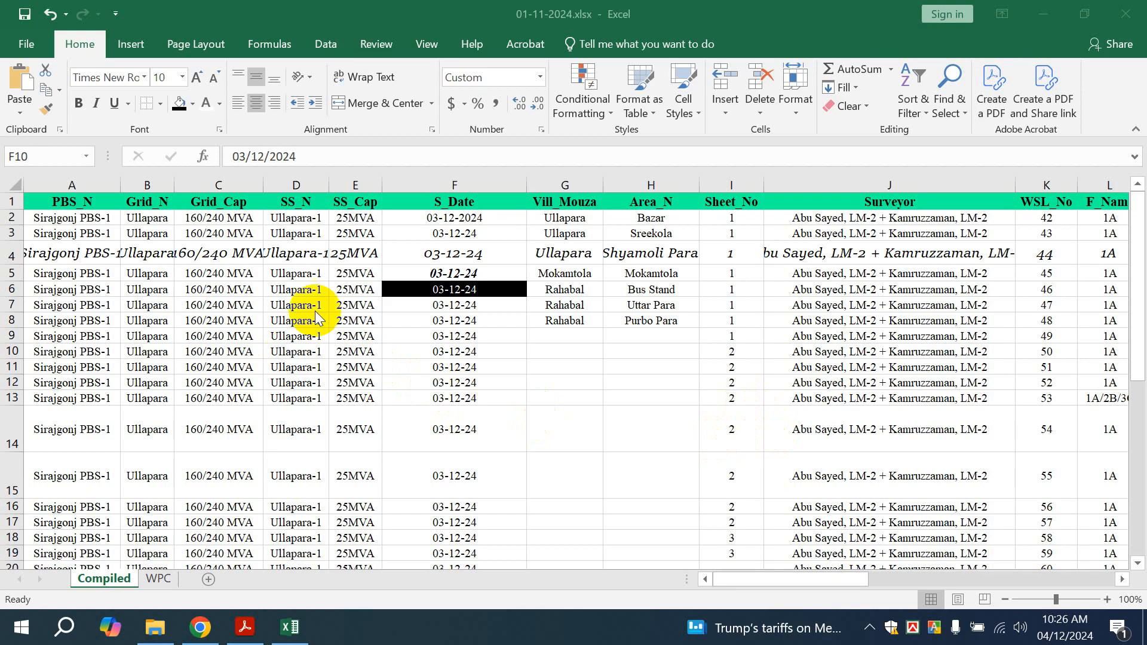
pyautogui.click(296, 289)
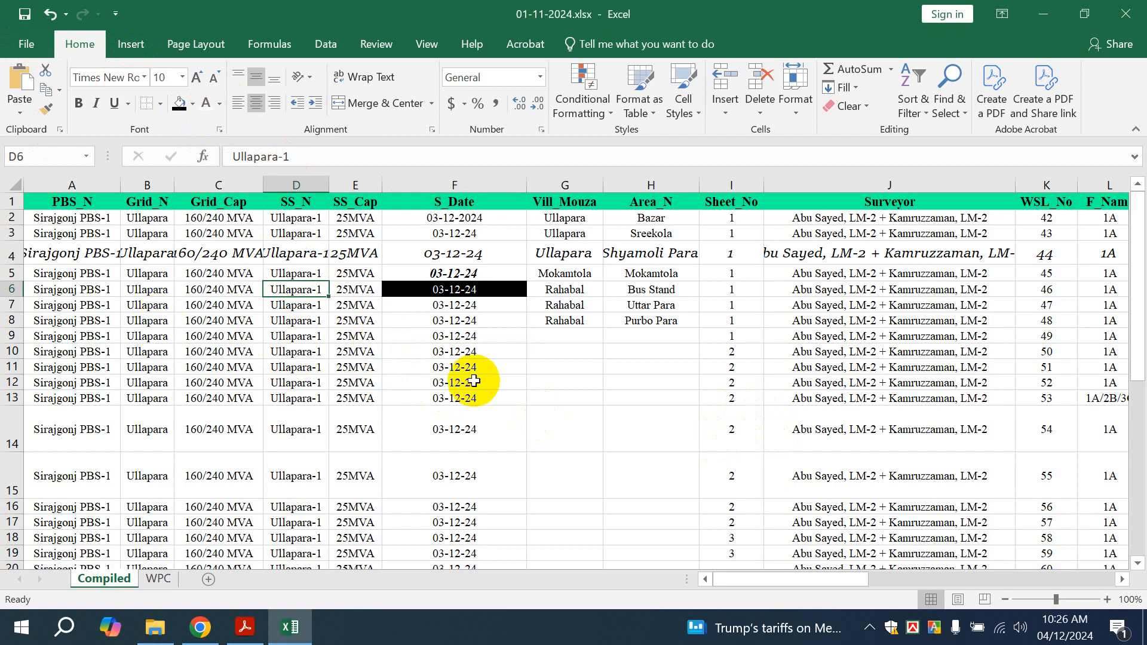
pyautogui.hotkey('alt', 'Tab')
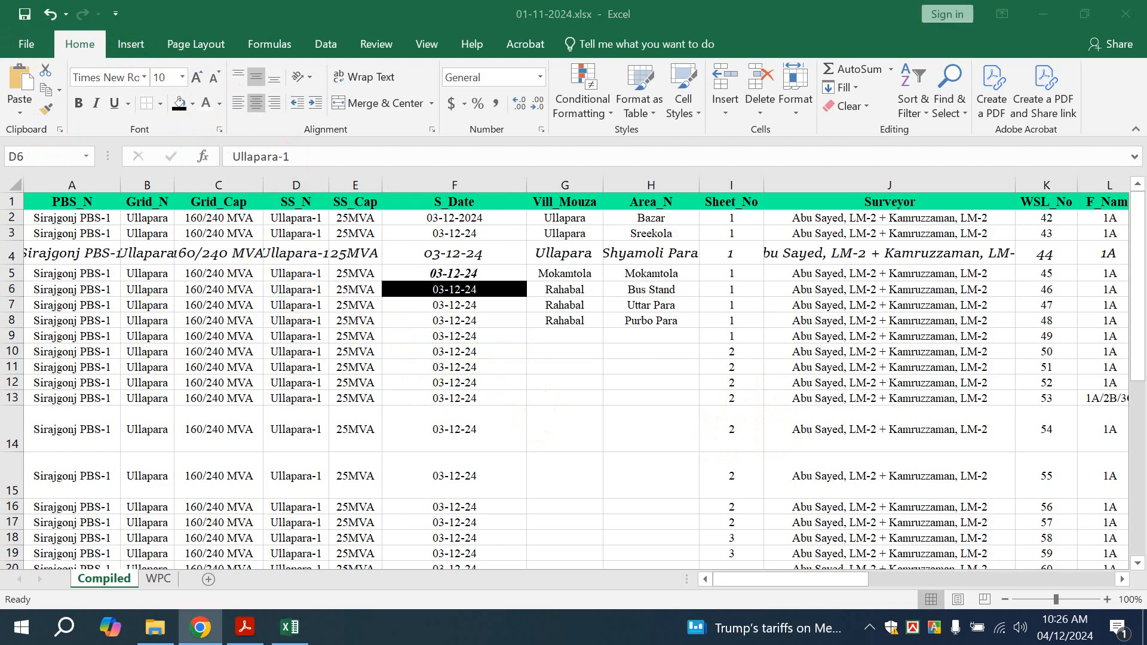
pyautogui.hotkey('alt', 'Tab')
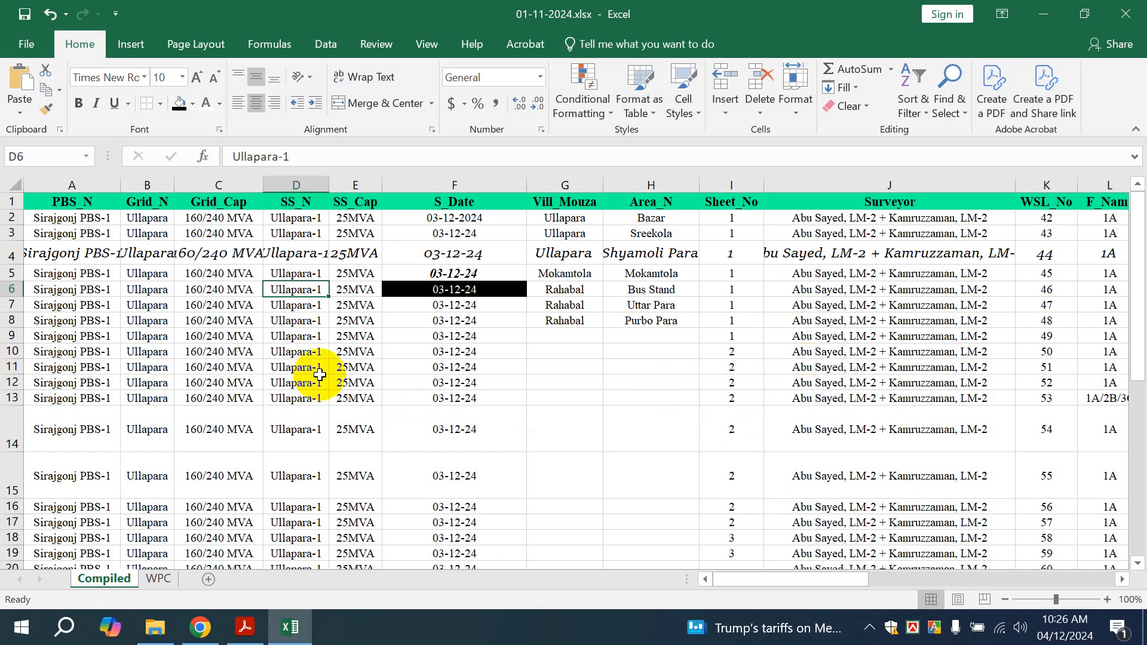
# Fill every cell of the Compiled sheet with white
pyautogui.click(10, 183)
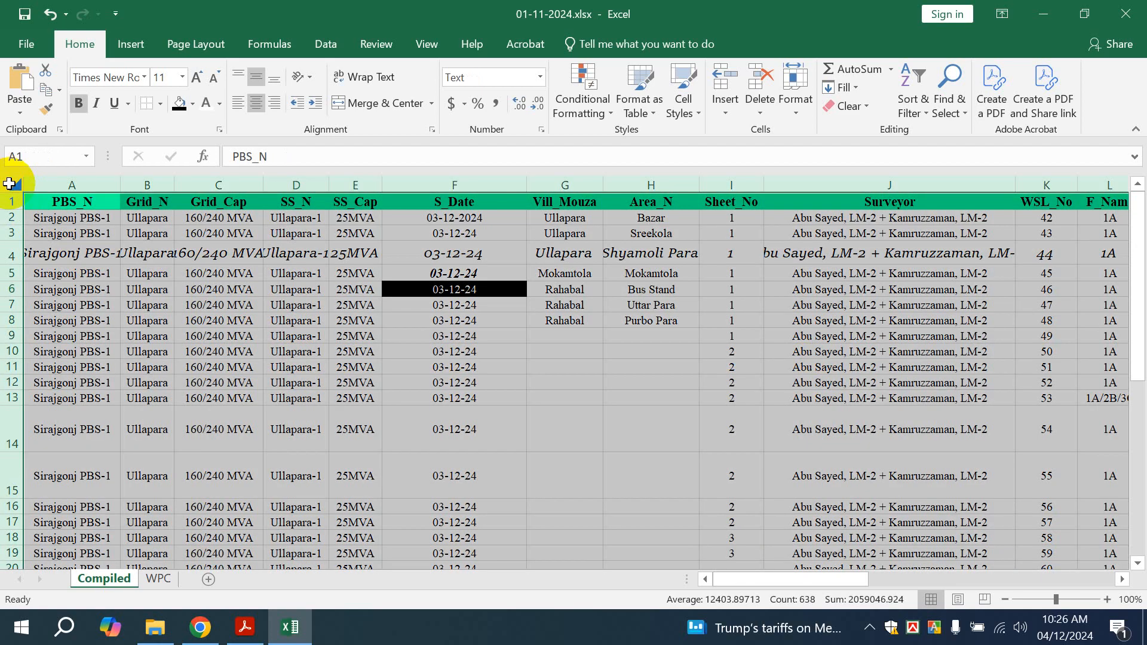
pyautogui.click(193, 103)
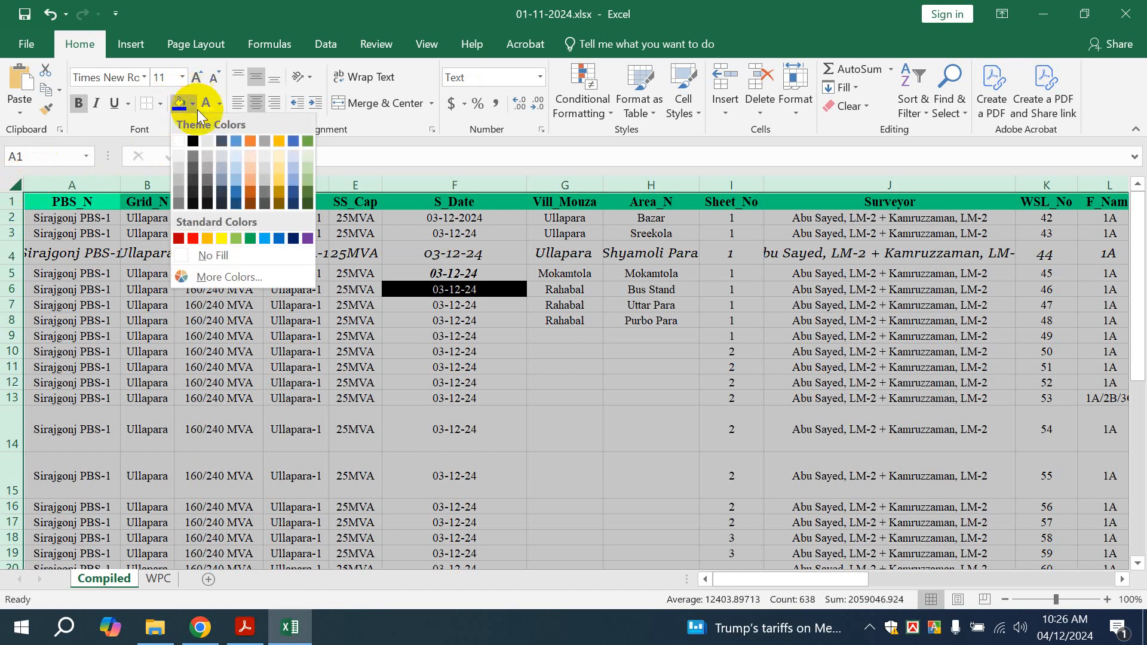
pyautogui.click(174, 139)
pyautogui.click(301, 303)
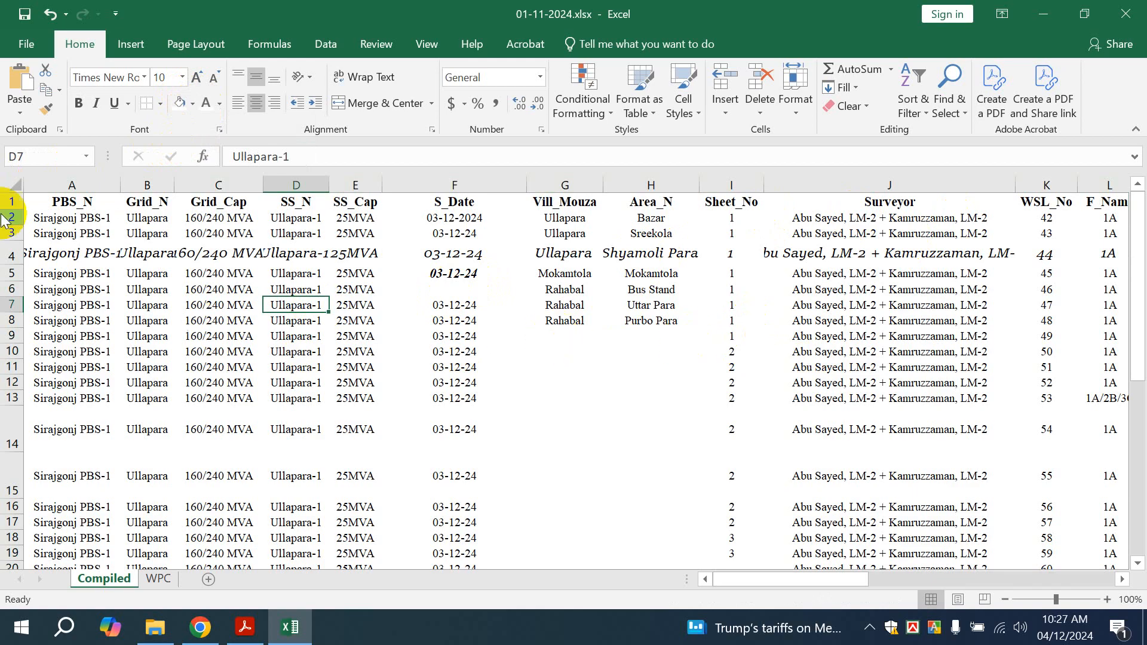
# Remove all cell borders from the entire Compiled sheet
pyautogui.click(13, 179)
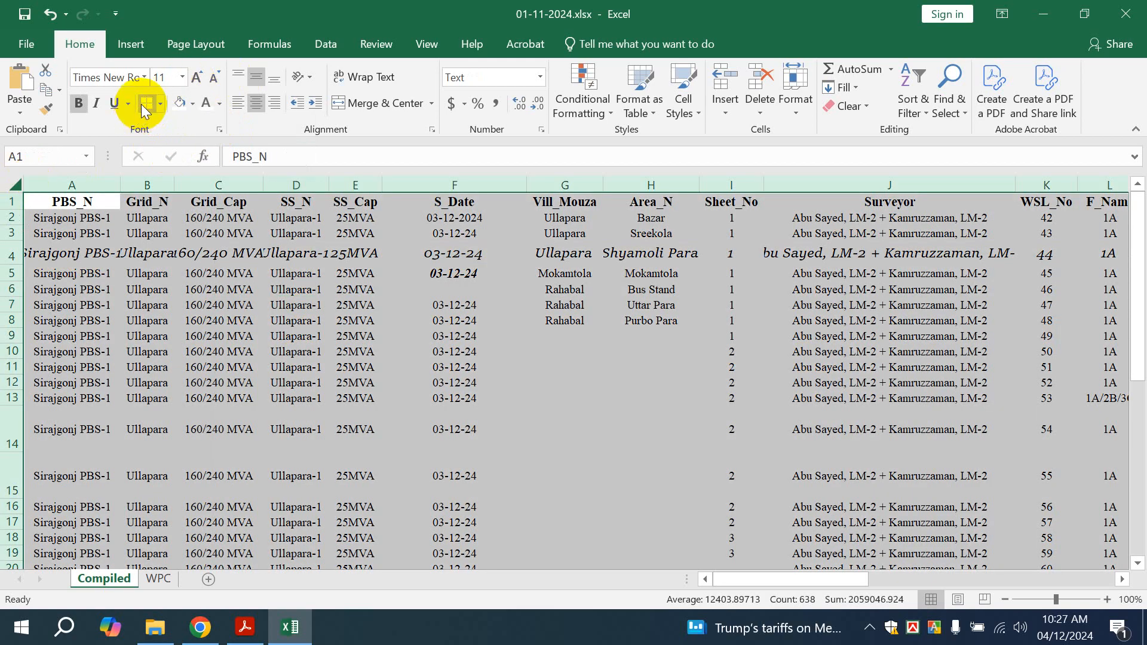
pyautogui.click(159, 104)
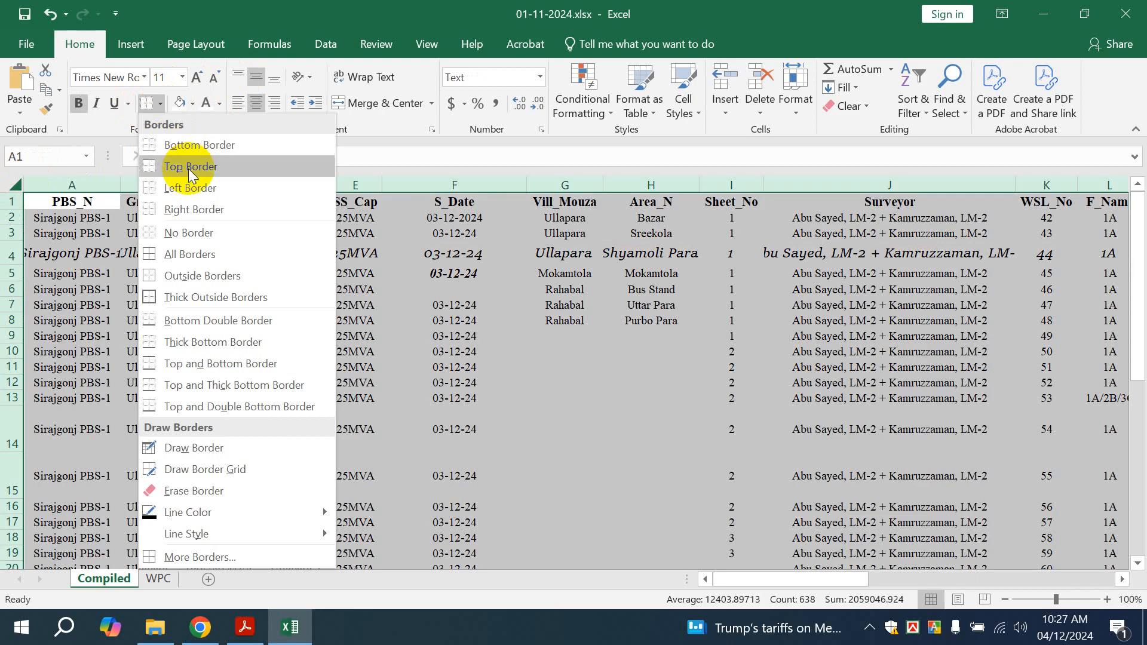
pyautogui.click(191, 233)
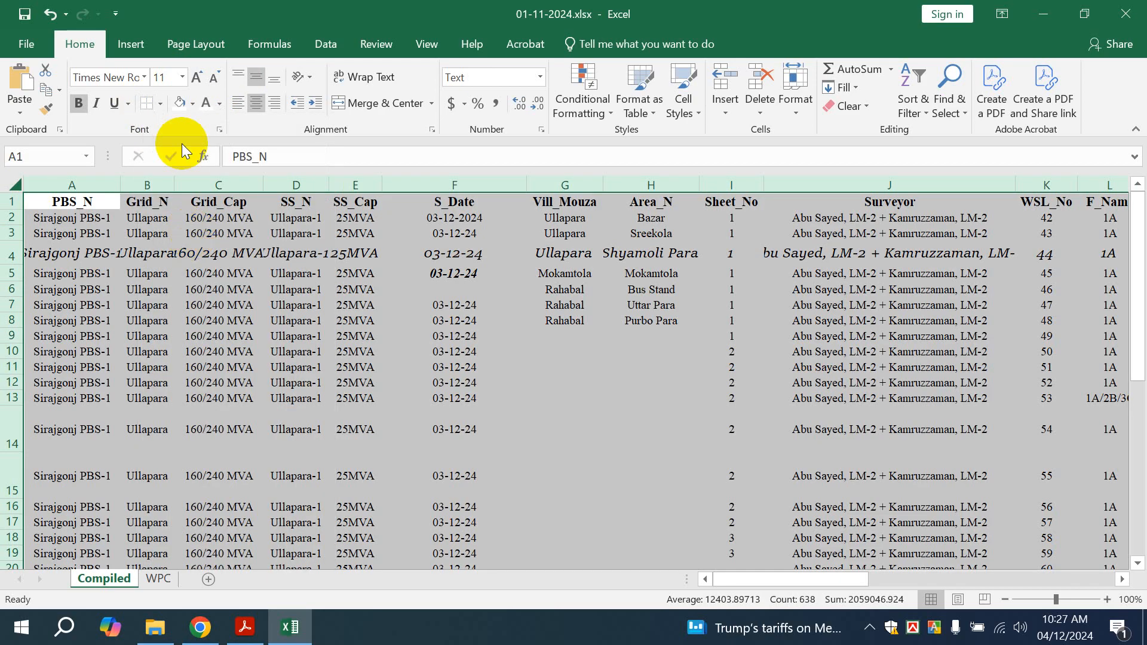
# Try all borders and a right border on the whole sheet, and clear every border again
pyautogui.click(162, 101)
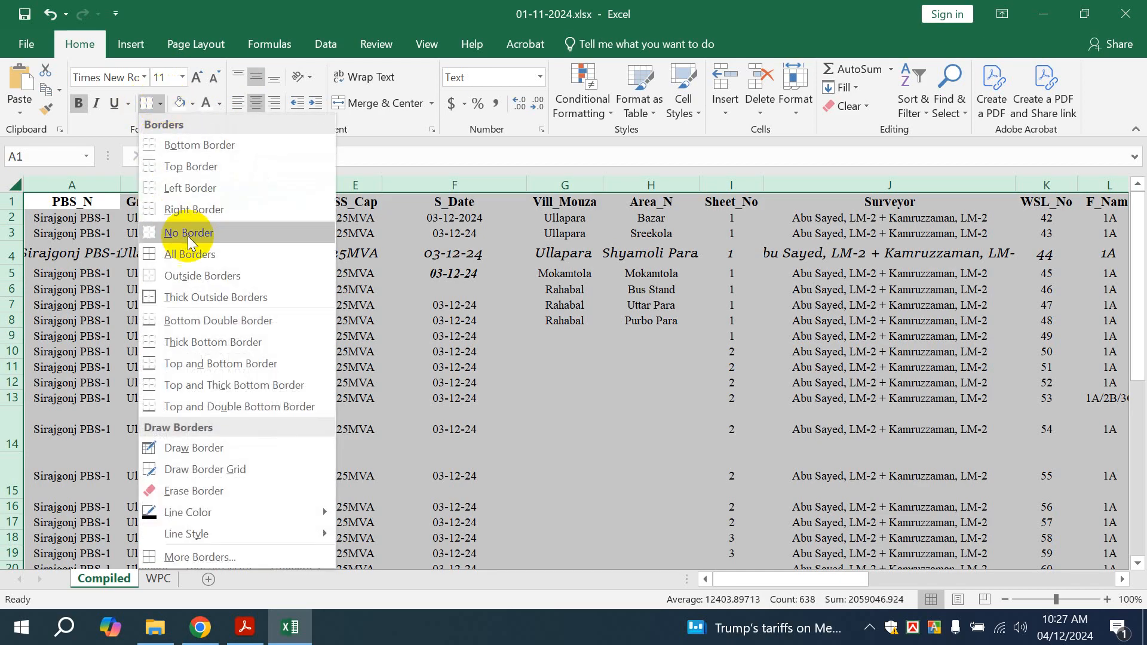
pyautogui.click(195, 255)
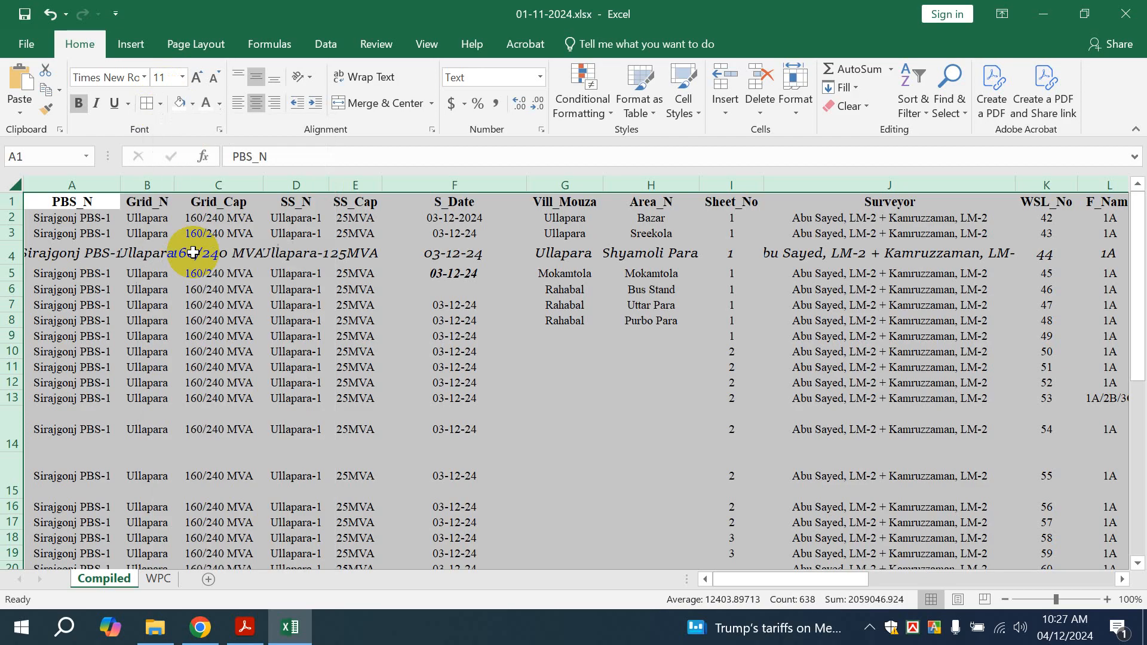
pyautogui.click(160, 103)
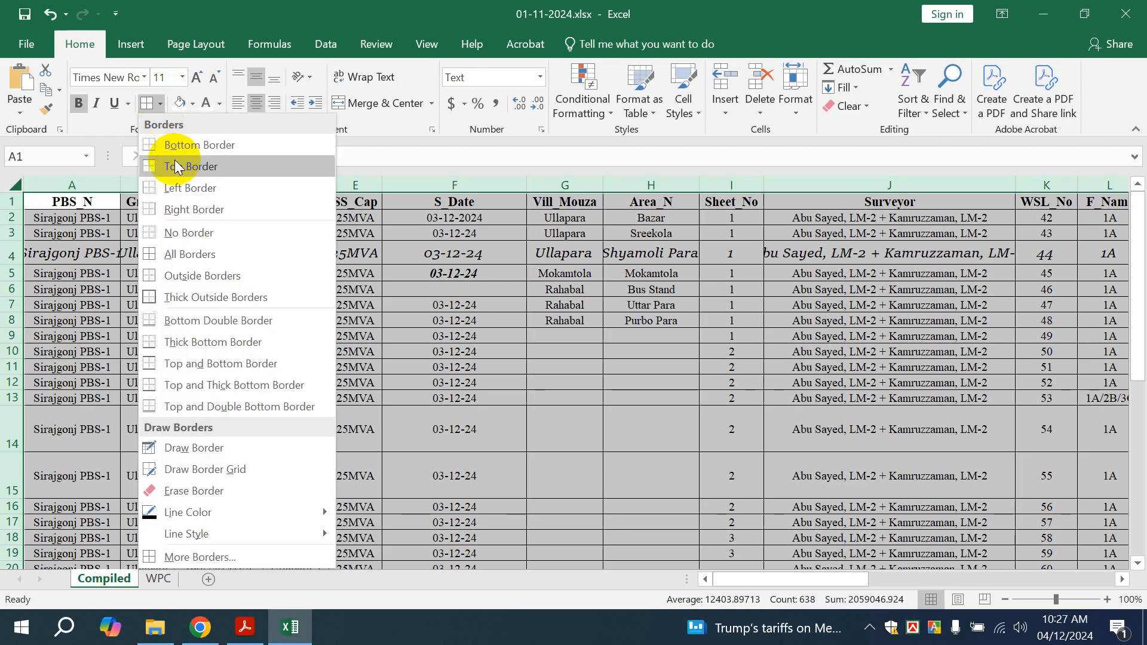
pyautogui.click(191, 208)
pyautogui.click(162, 103)
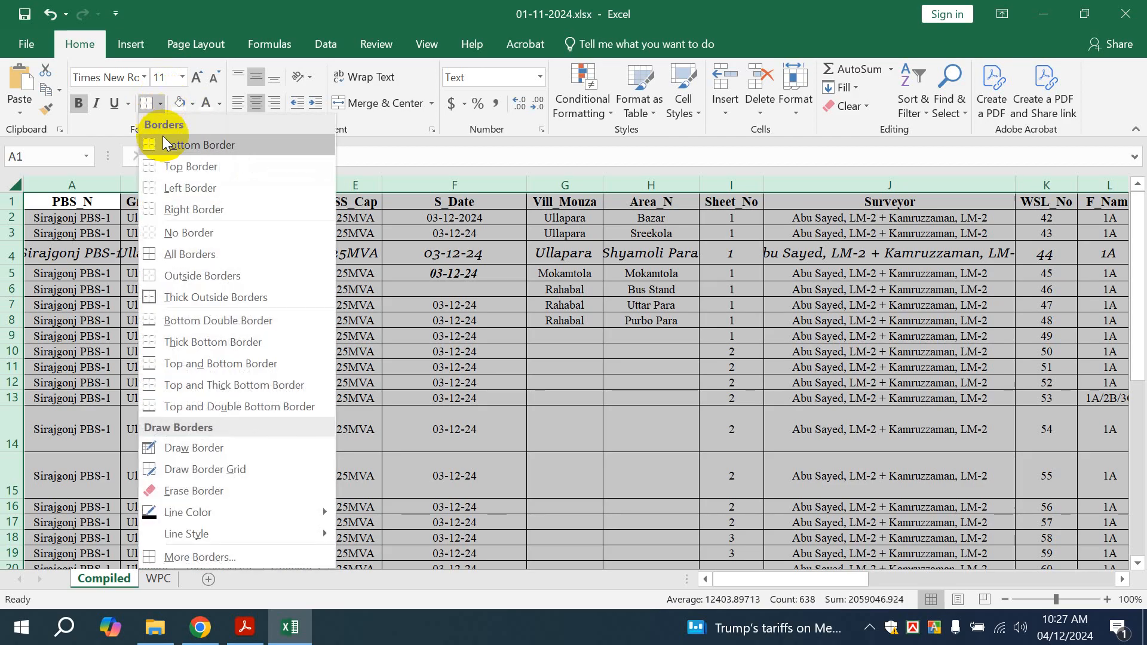
pyautogui.click(173, 224)
pyautogui.click(239, 242)
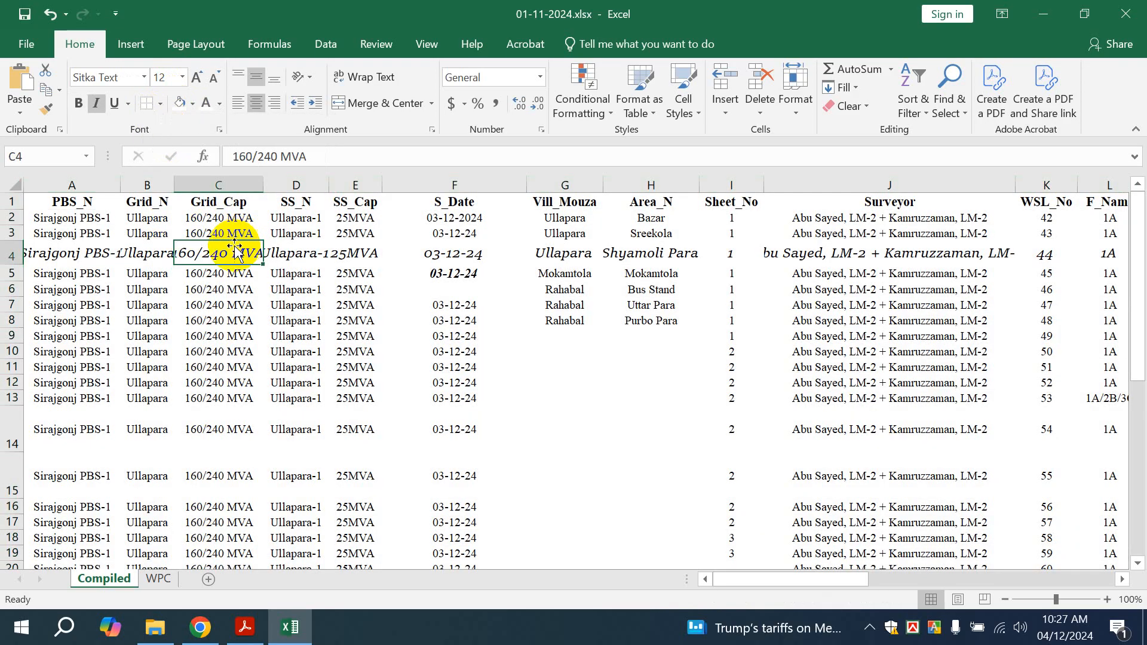
pyautogui.click(225, 232)
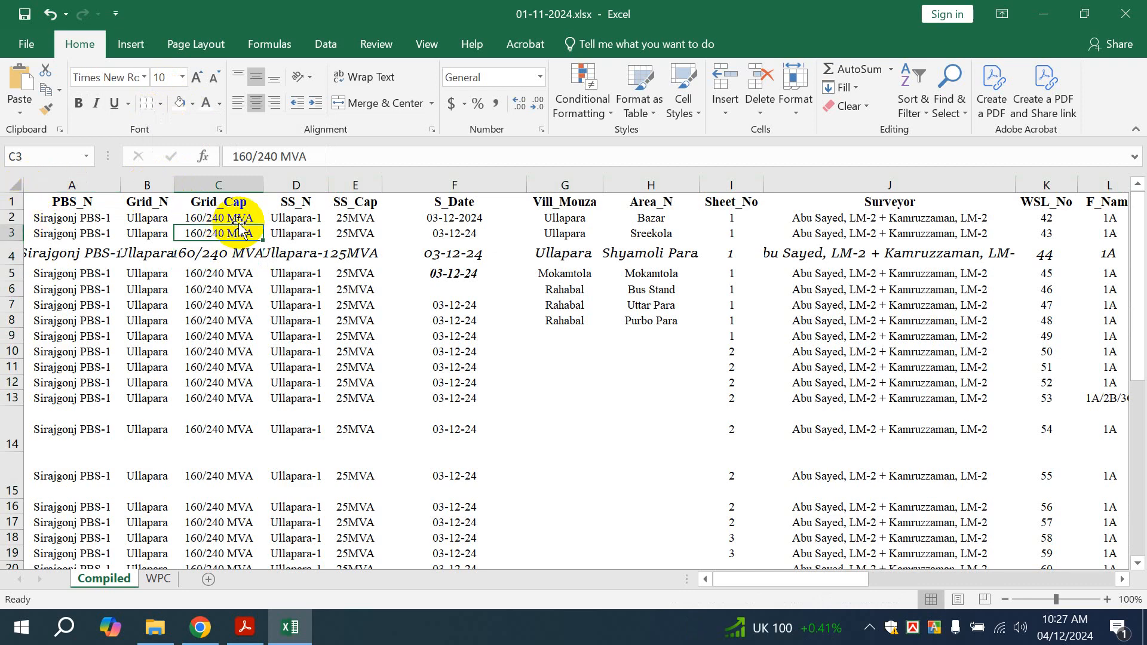
# Fill the whole of header row 1 with the standard green colour
pyautogui.click(10, 203)
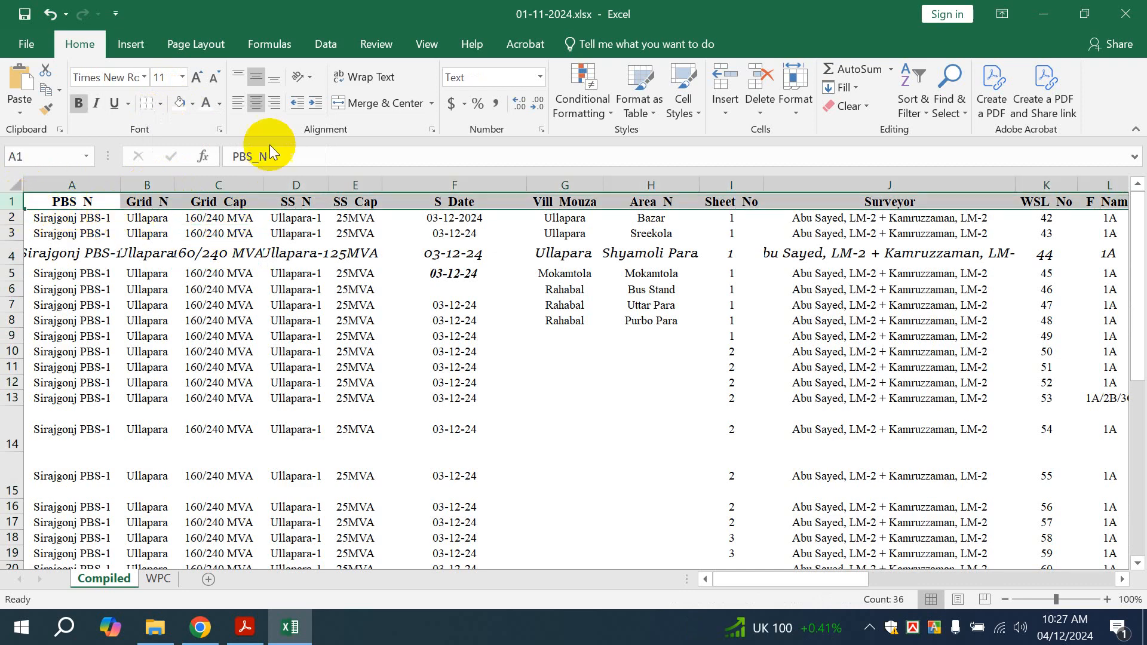
pyautogui.click(220, 104)
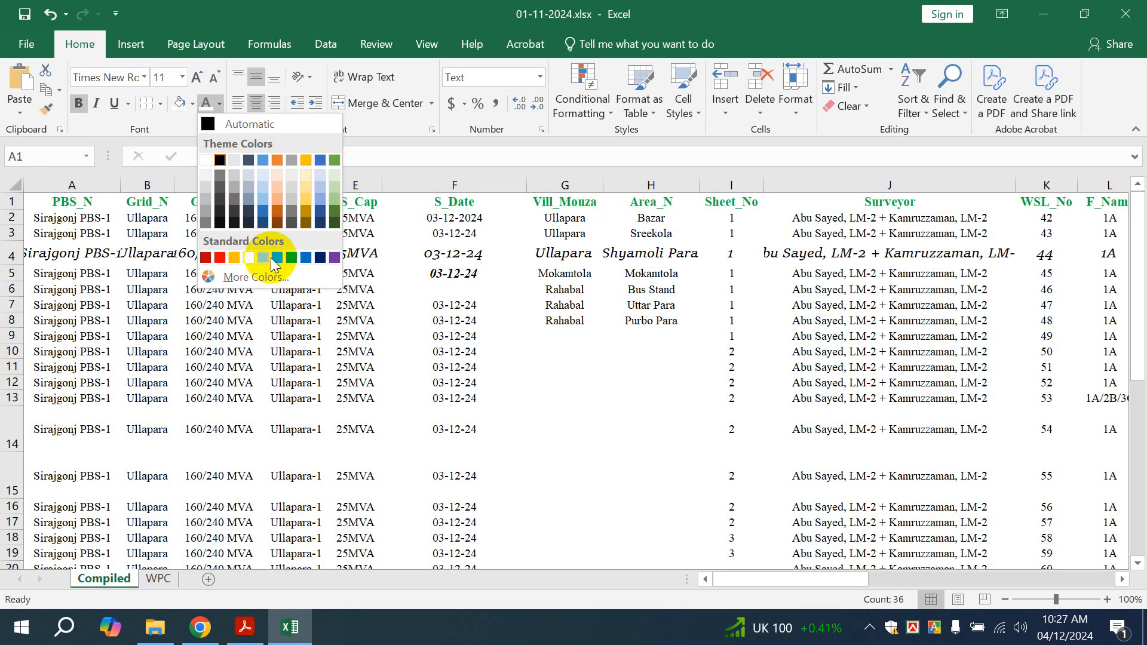
pyautogui.click(191, 105)
pyautogui.click(192, 105)
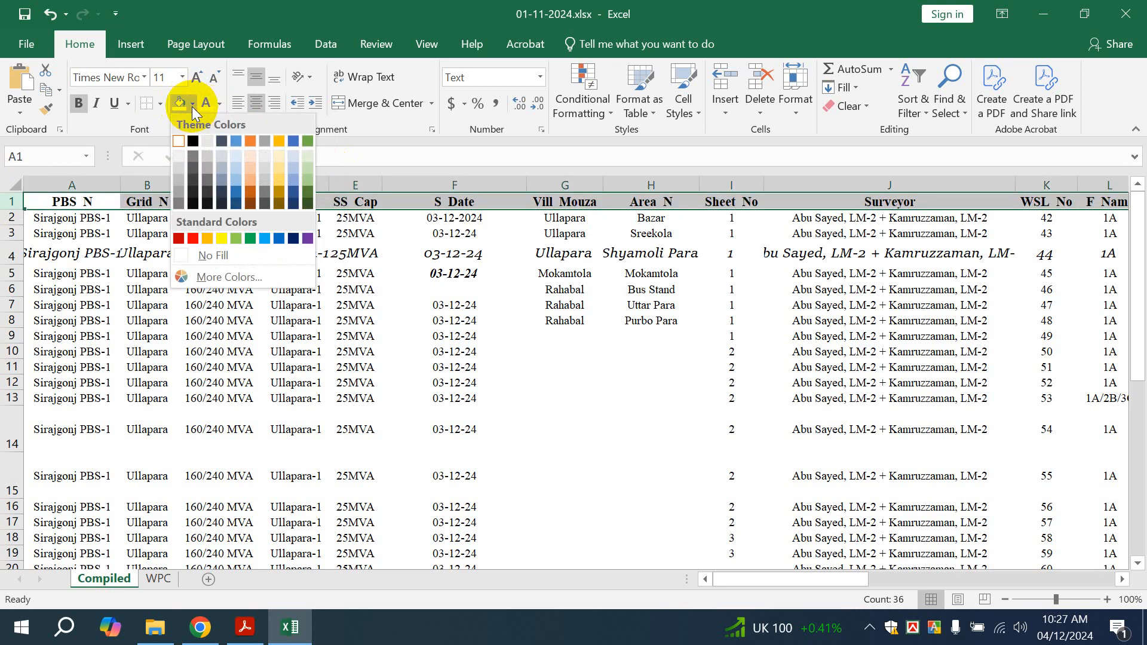
pyautogui.click(249, 239)
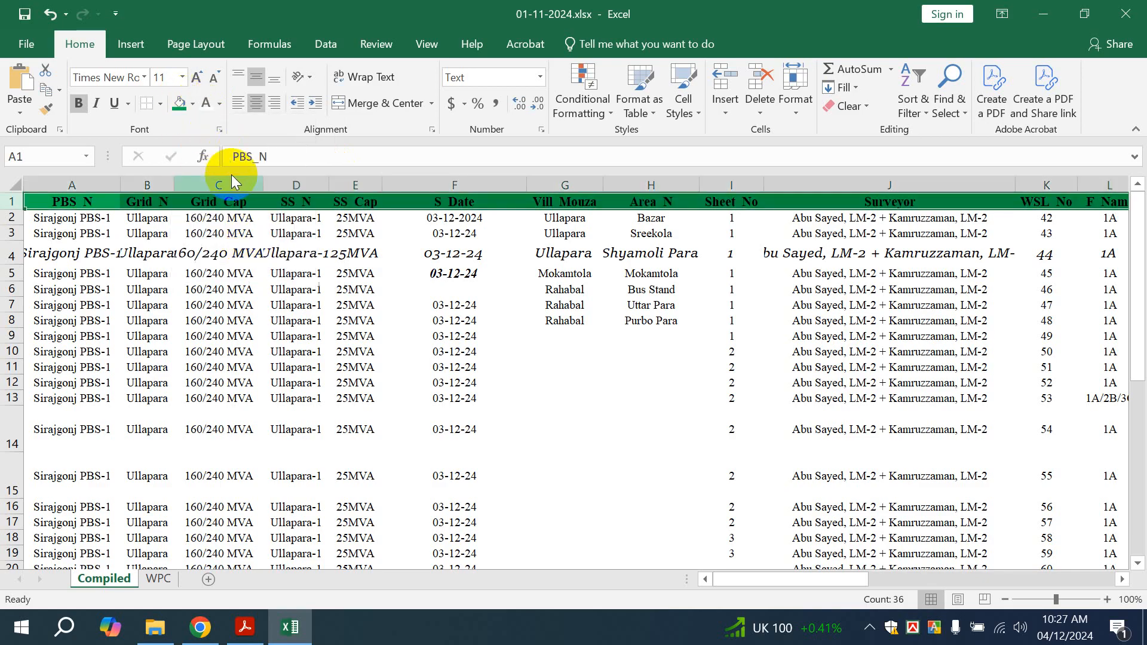
# Change the header row's fill to a custom green with RGB values 85, 156, 20
pyautogui.click(193, 105)
pyautogui.click(209, 279)
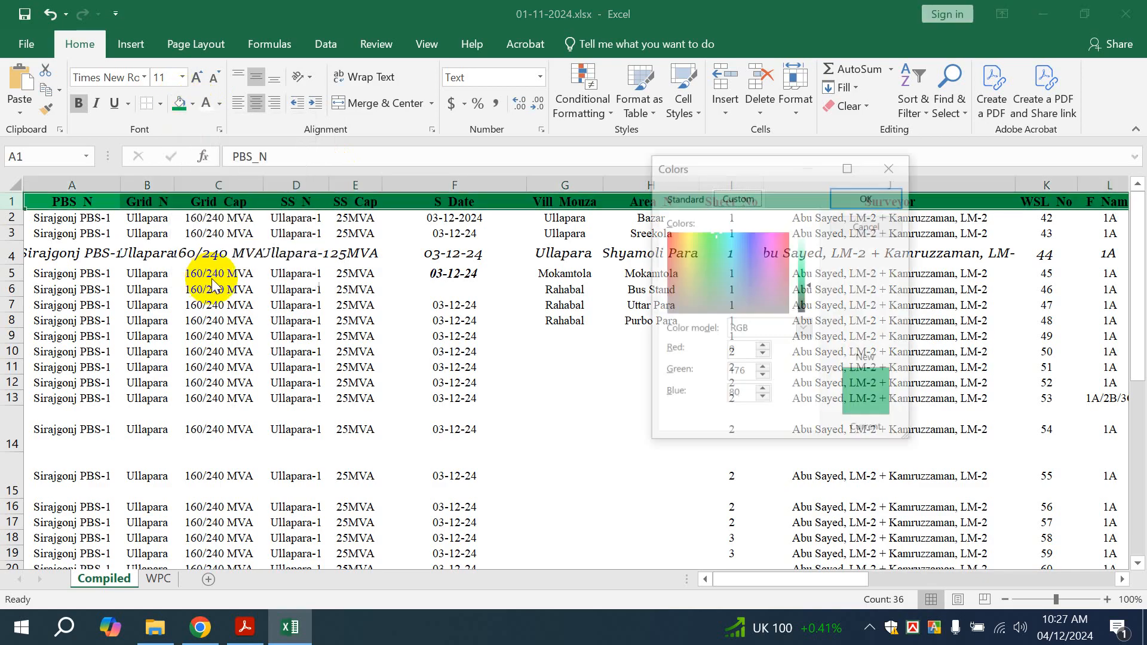
pyautogui.click(711, 266)
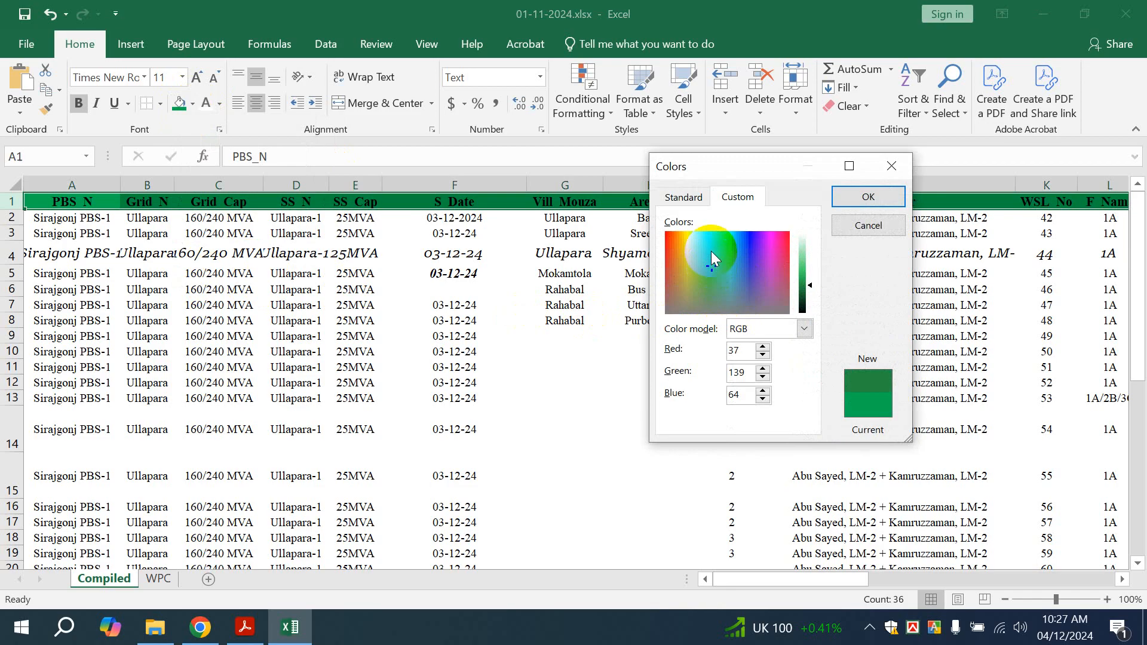
pyautogui.click(764, 262)
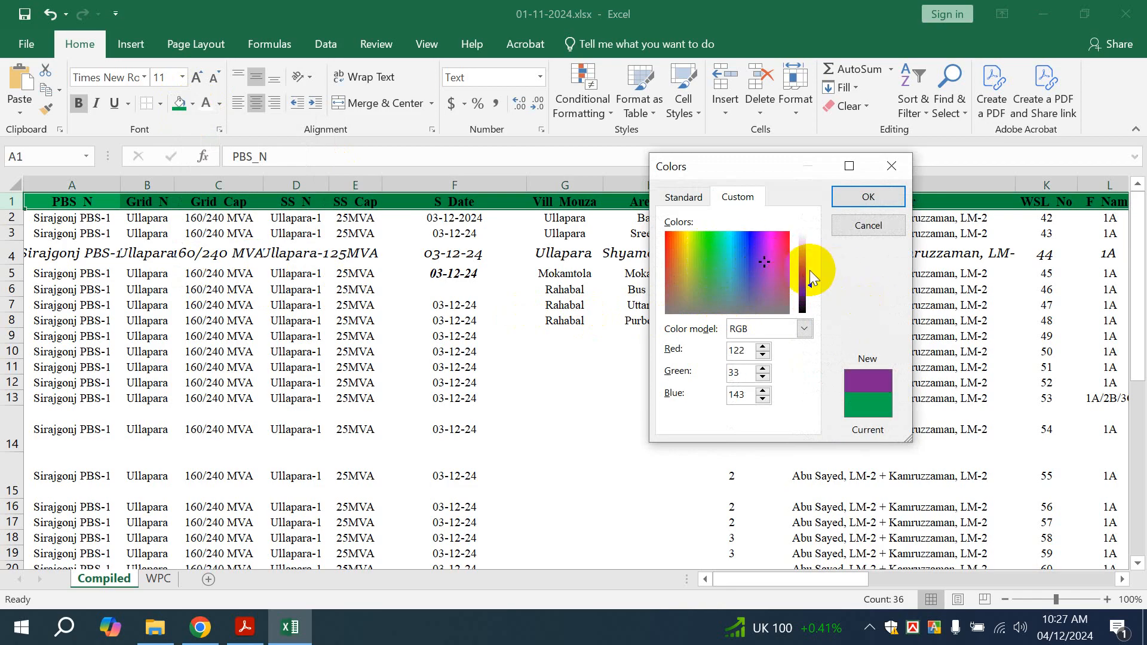
pyautogui.click(697, 261)
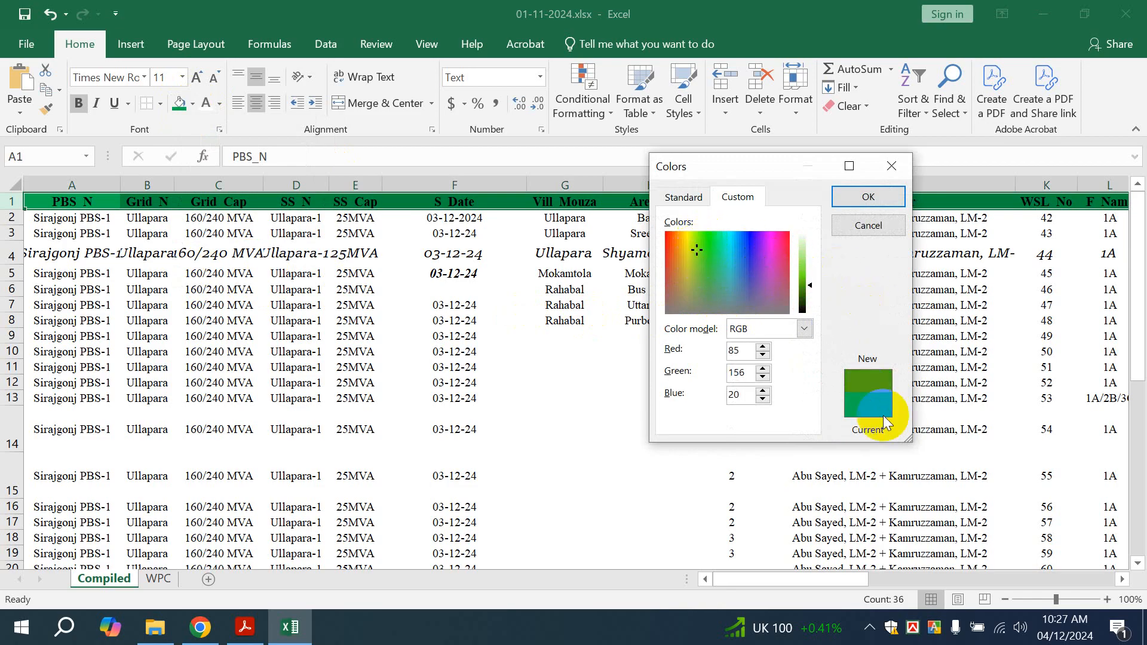
pyautogui.click(868, 197)
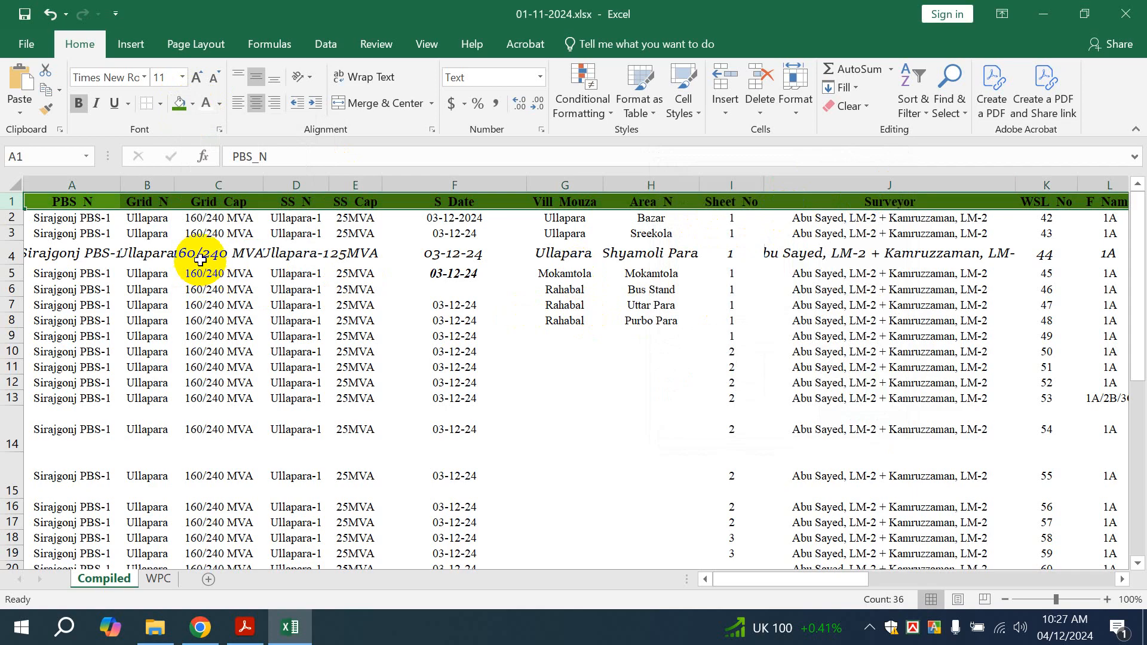
pyautogui.click(574, 381)
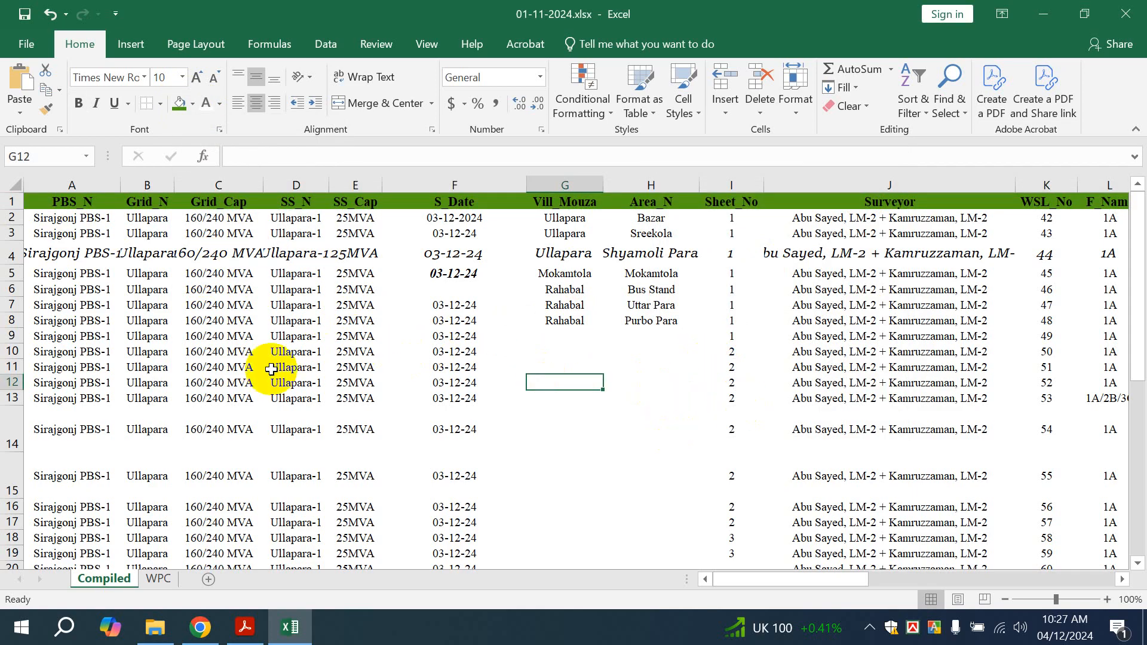
# Try all borders on the range A1:F46, and undo the border change
pyautogui.click(68, 204)
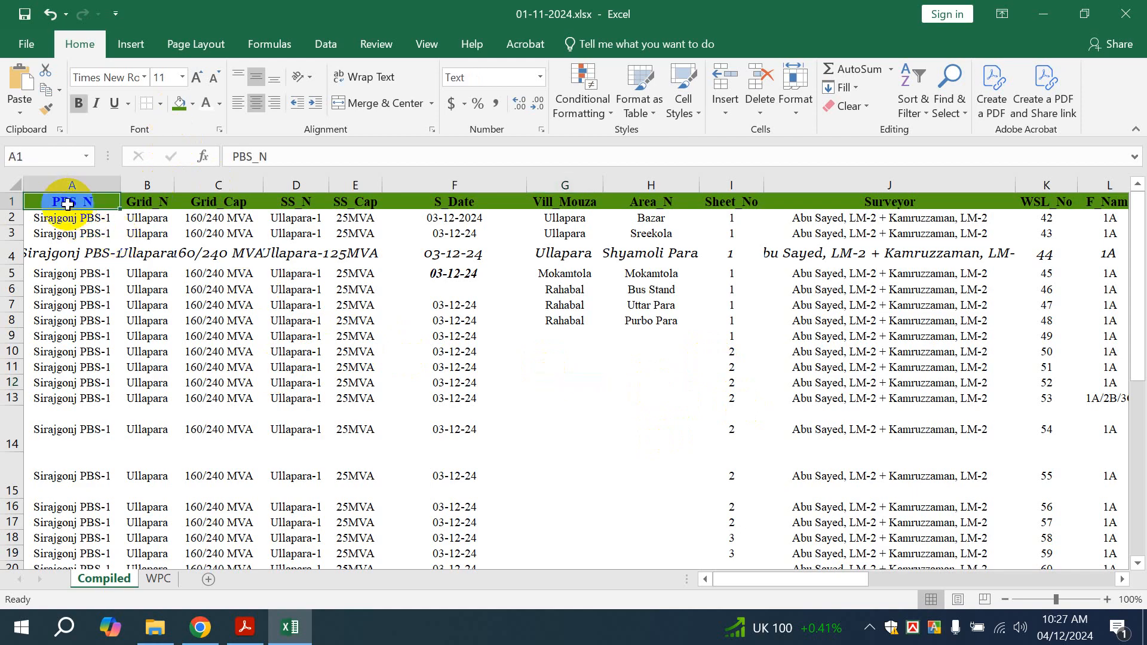
pyautogui.scroll(-14, 307, 302)
pyautogui.scroll(11, 448, 333)
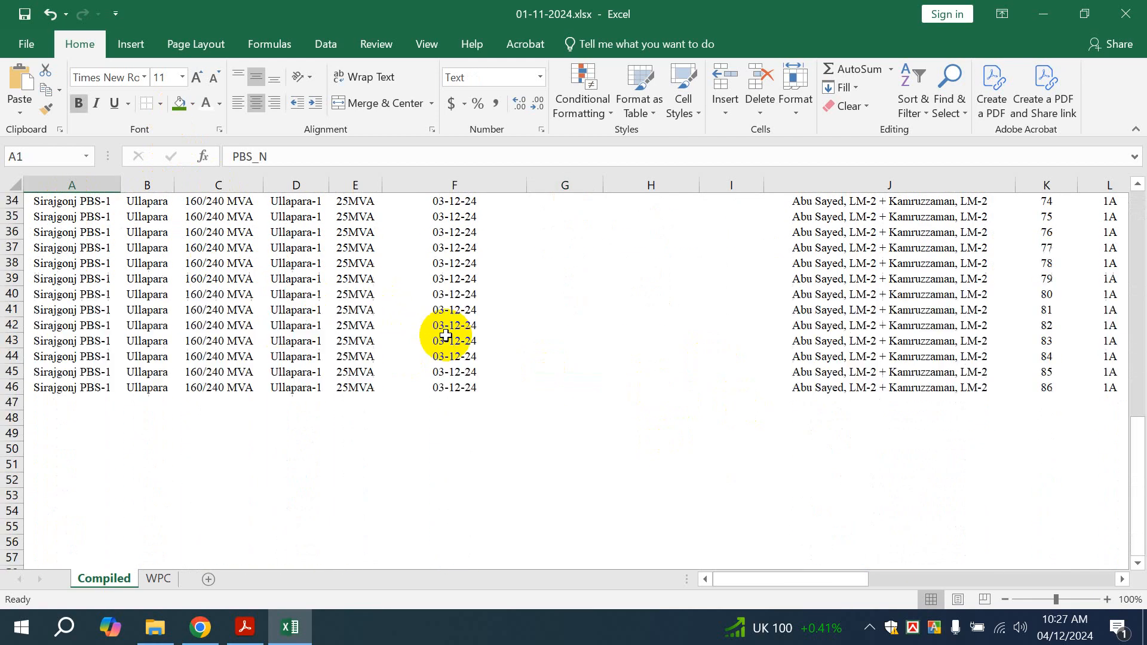
pyautogui.scroll(3, 434, 325)
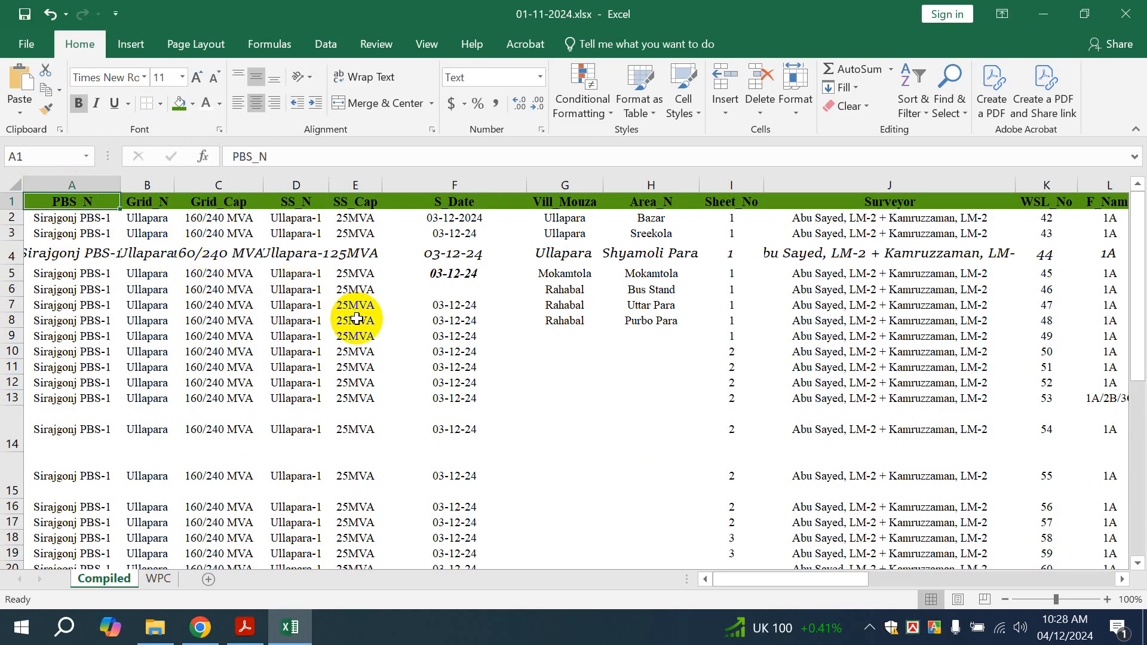
pyautogui.scroll(-12, 404, 361)
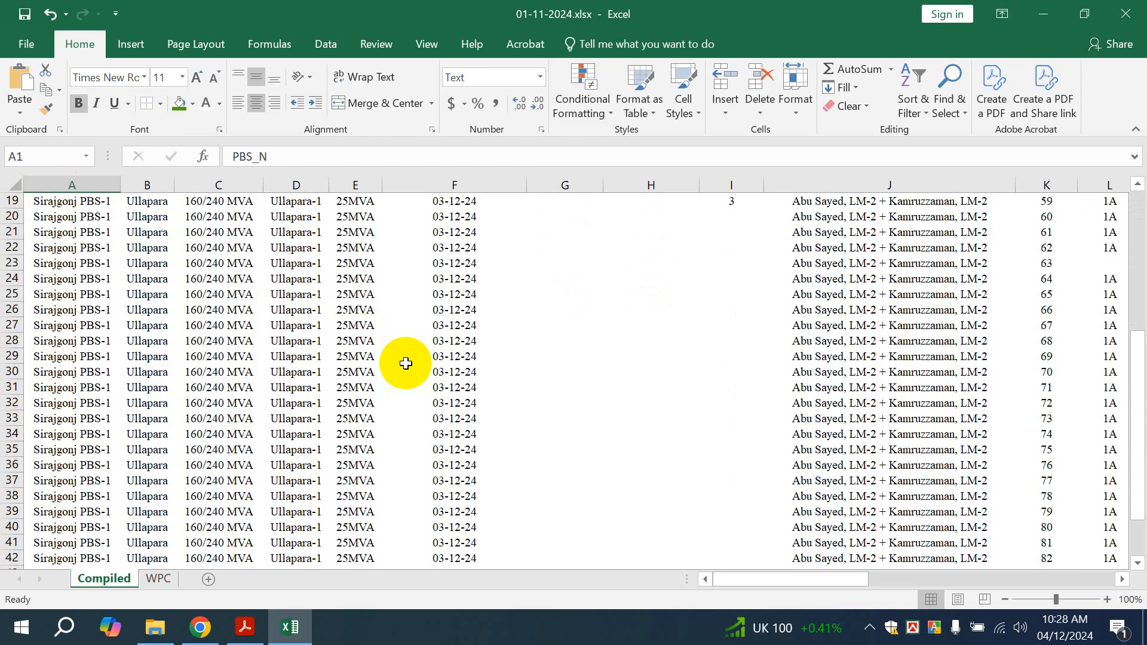
pyautogui.keyDown('shift'); pyautogui.click(463, 340); pyautogui.keyUp('shift')
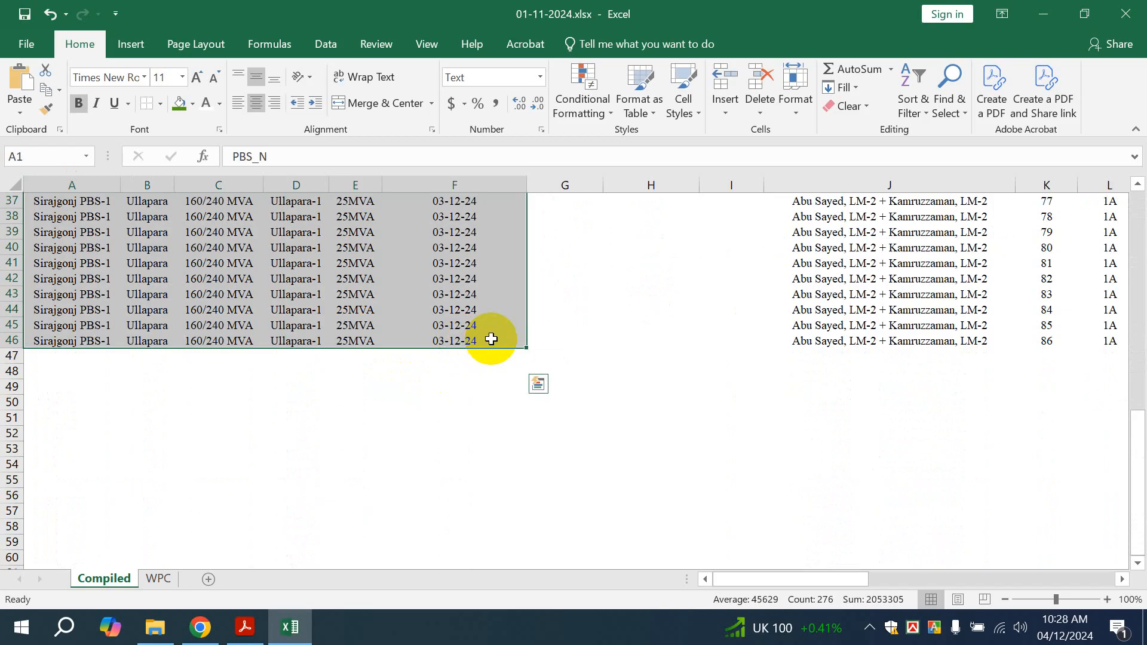
pyautogui.scroll(12, 488, 336)
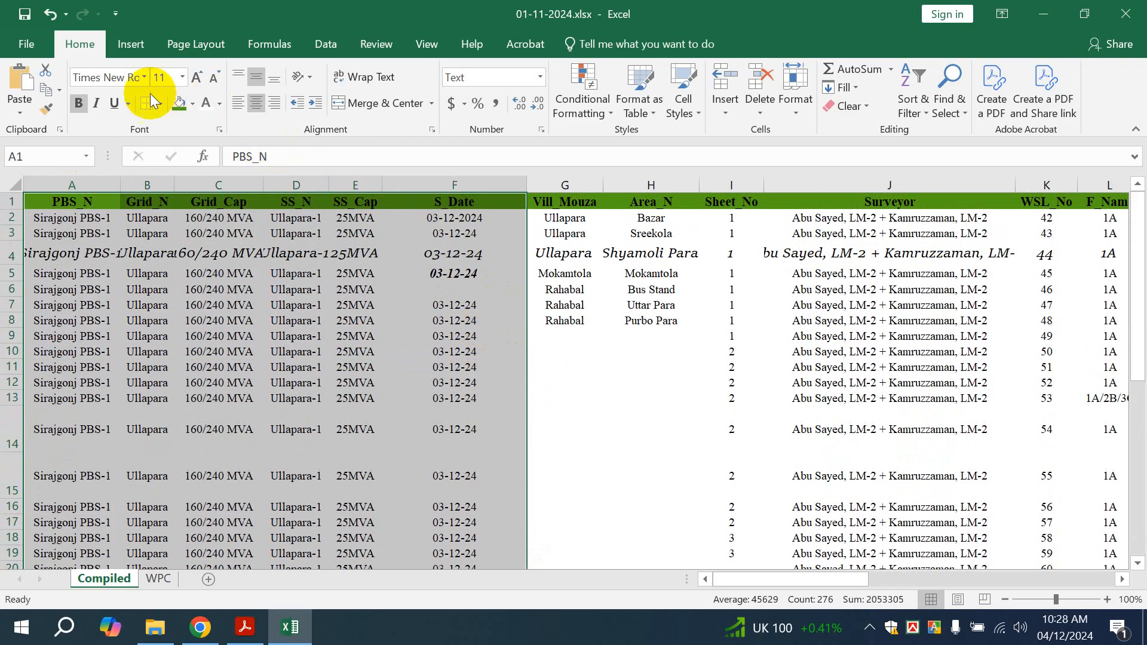
pyautogui.click(160, 111)
pyautogui.click(165, 250)
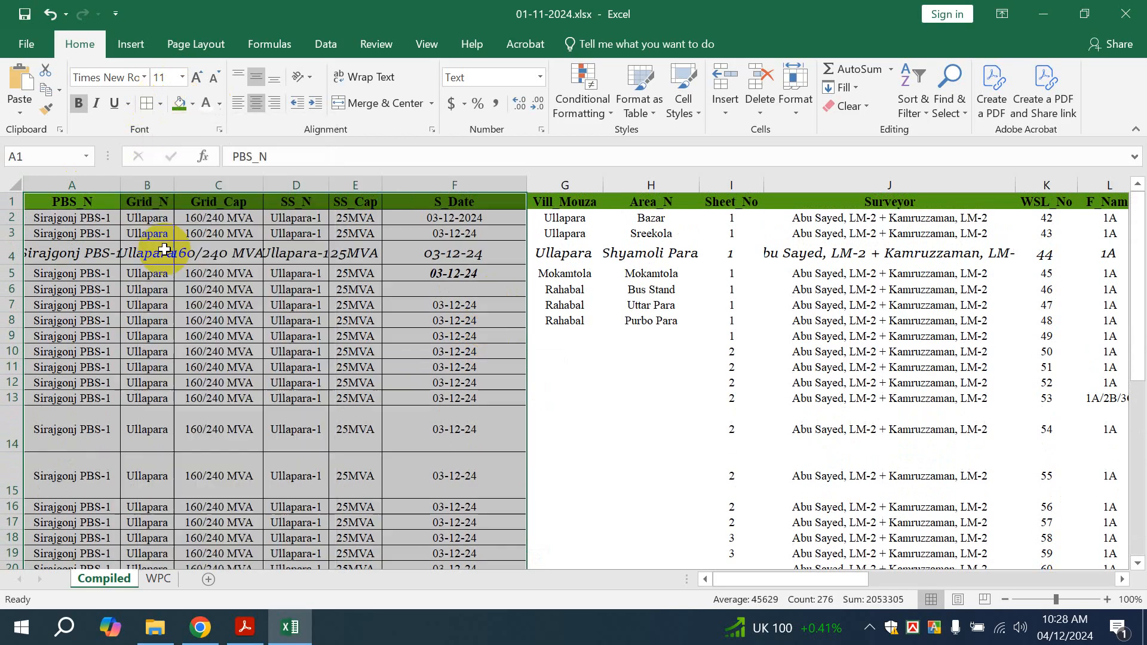
pyautogui.click(157, 270)
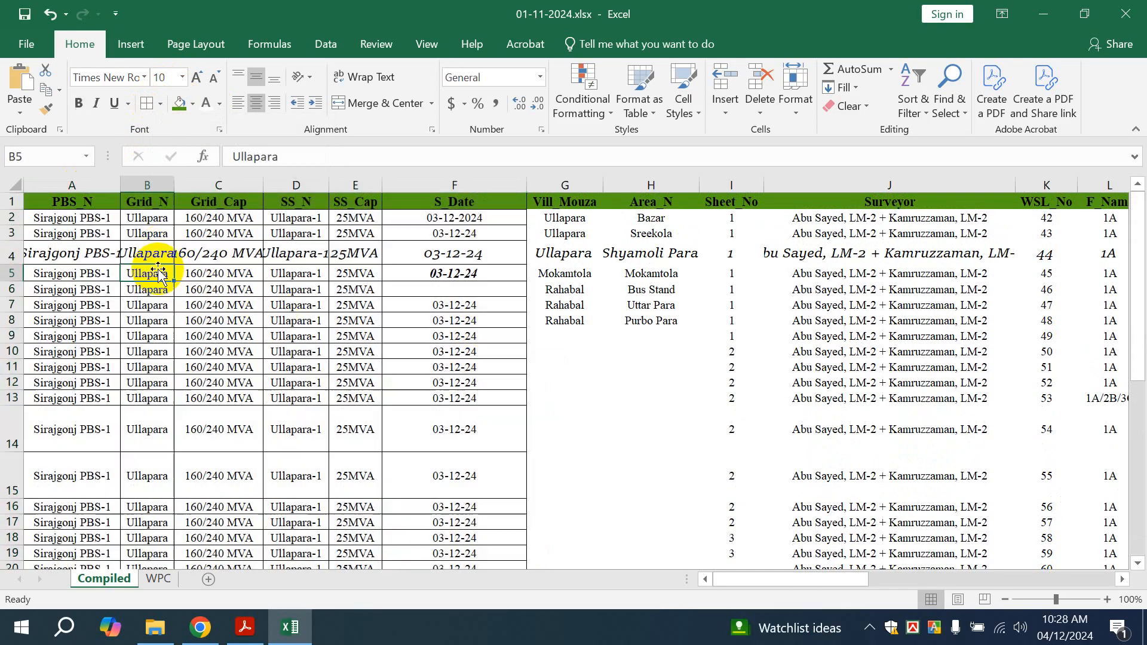
pyautogui.hotkey('ctrl', 'z')
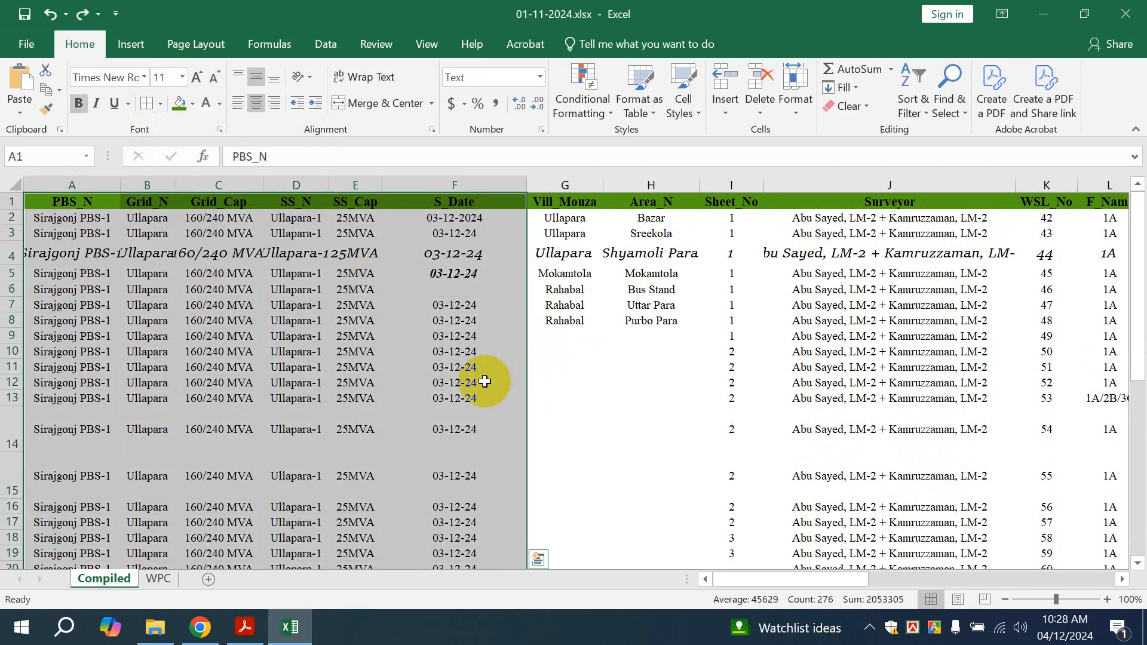
pyautogui.click(398, 366)
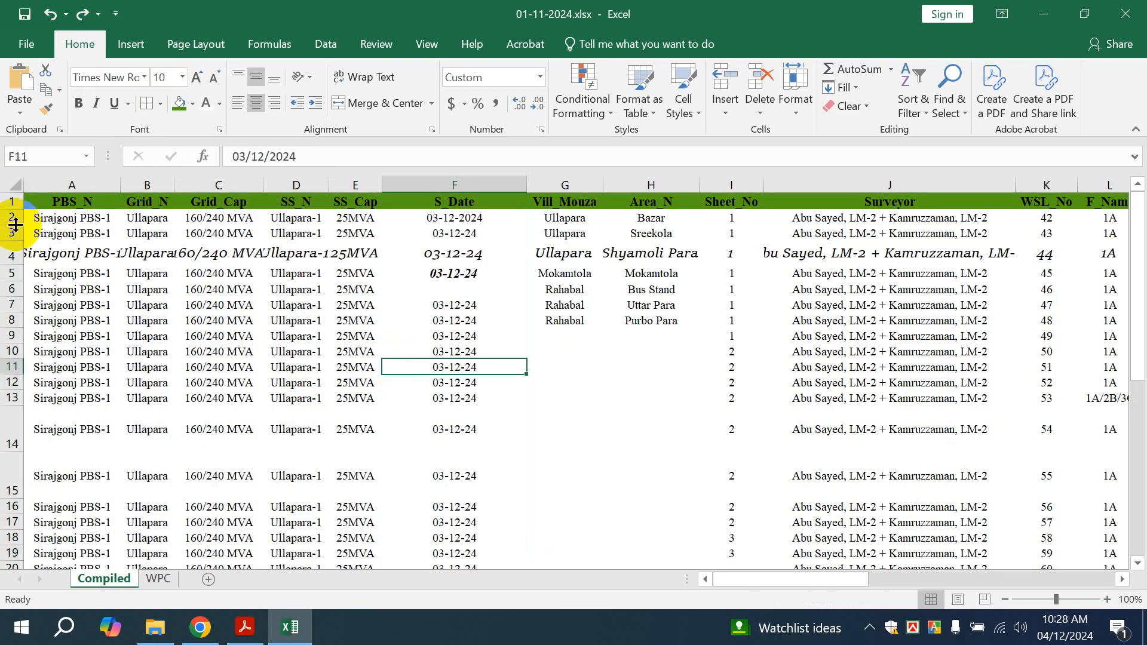
# Try all borders on the whole sheet, and undo the border change
pyautogui.click(60, 203)
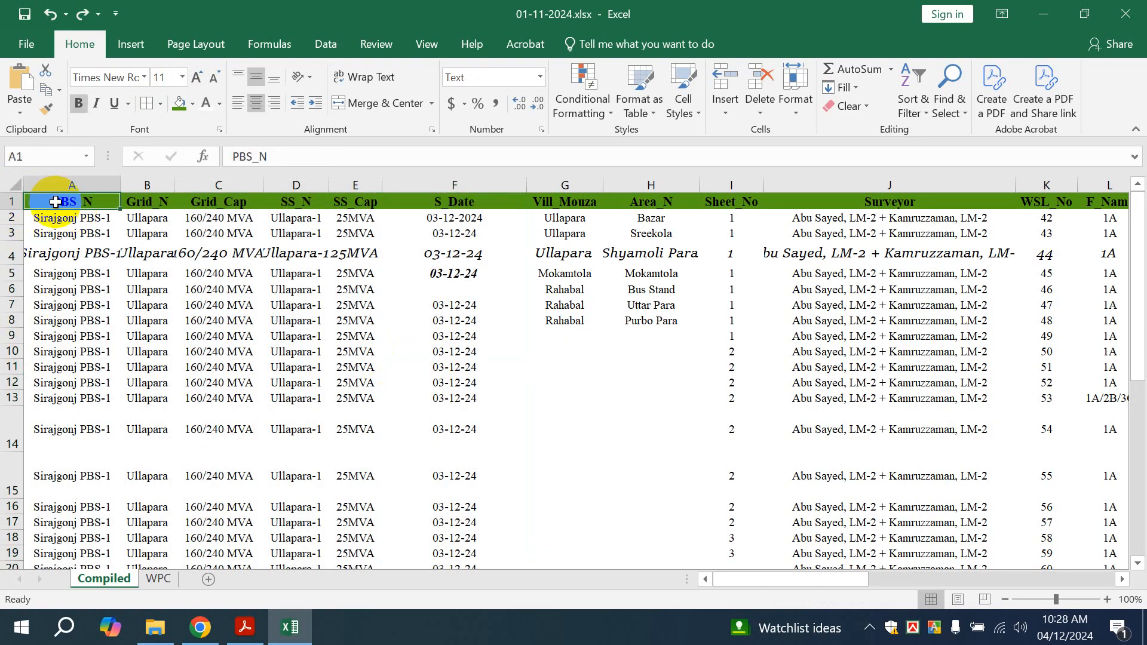
pyautogui.click(8, 183)
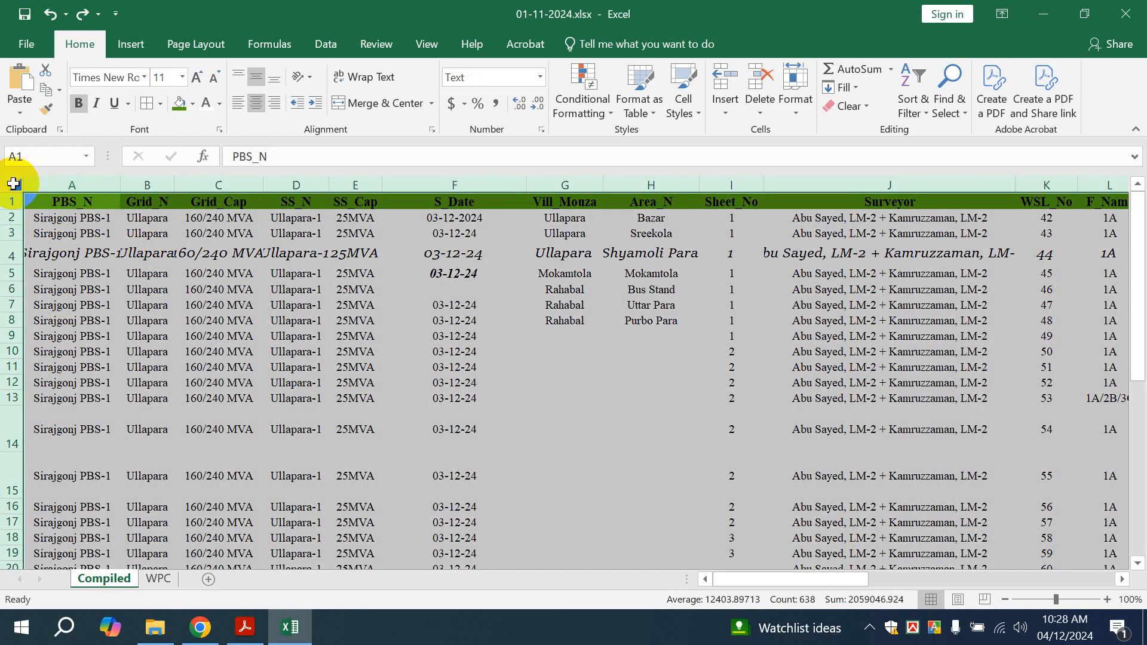
pyautogui.click(161, 104)
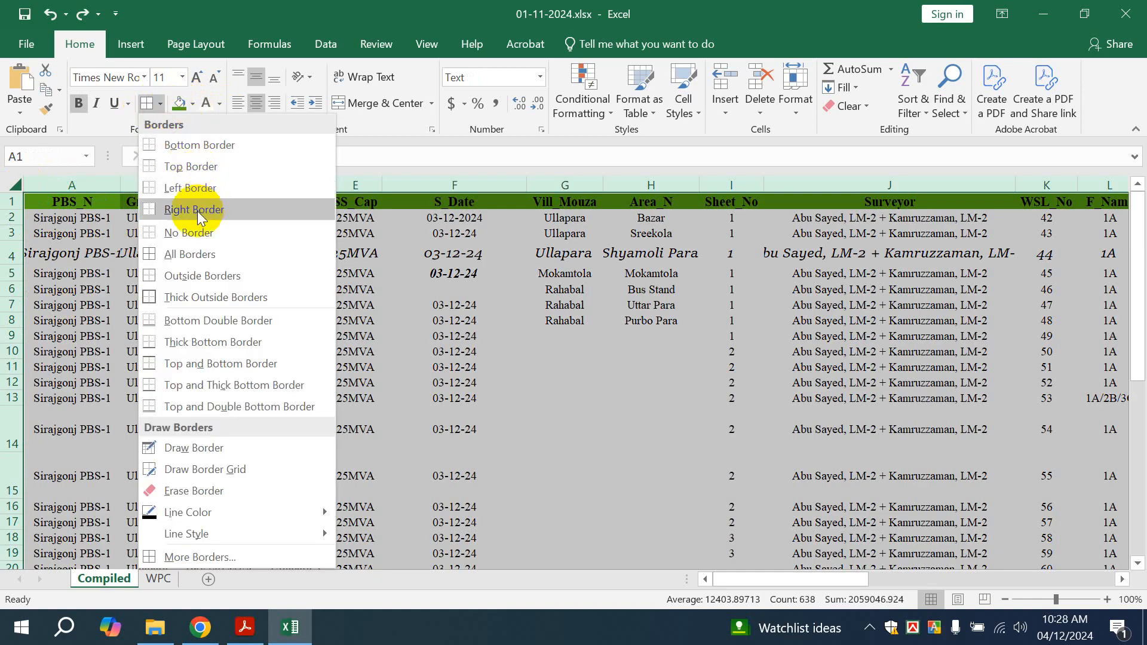
pyautogui.click(201, 254)
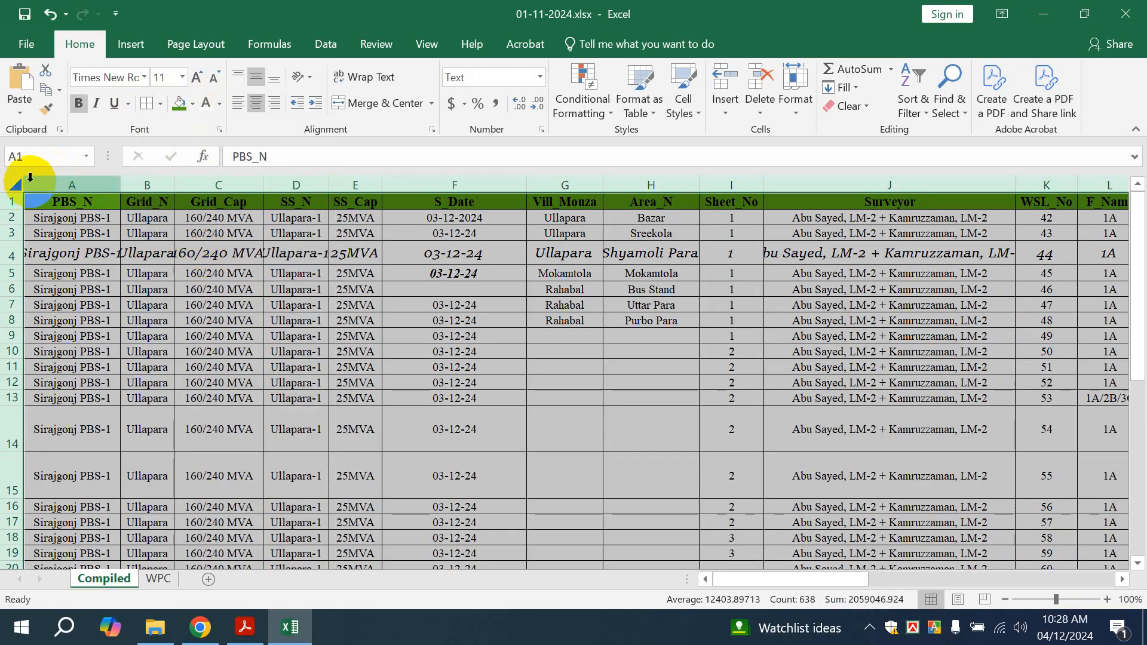
pyautogui.hotkey('ctrl', 'z')
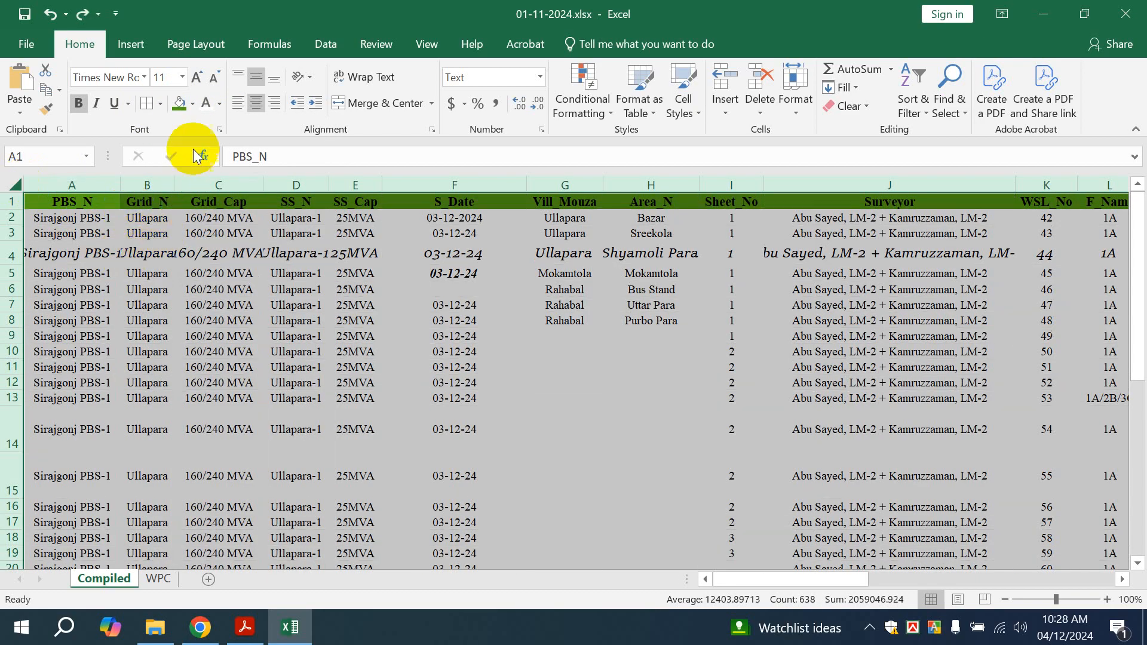
# Apply outside borders to the whole sheet
pyautogui.click(160, 103)
pyautogui.click(213, 277)
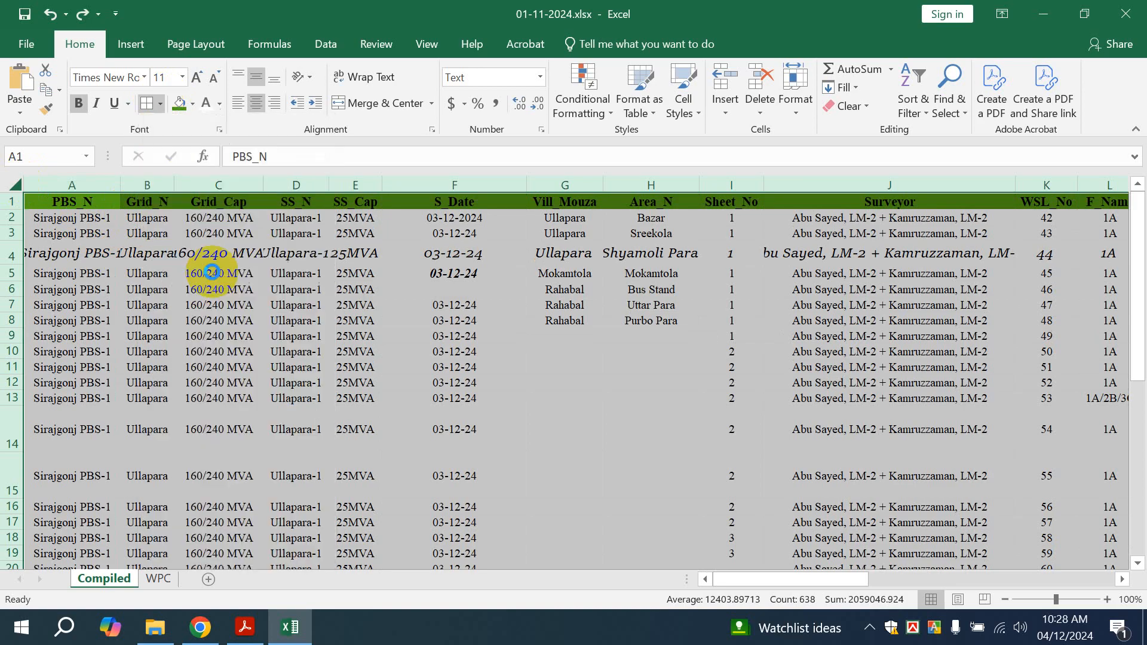
pyautogui.click(98, 233)
pyautogui.scroll(-2, 456, 422)
pyautogui.scroll(2, 455, 422)
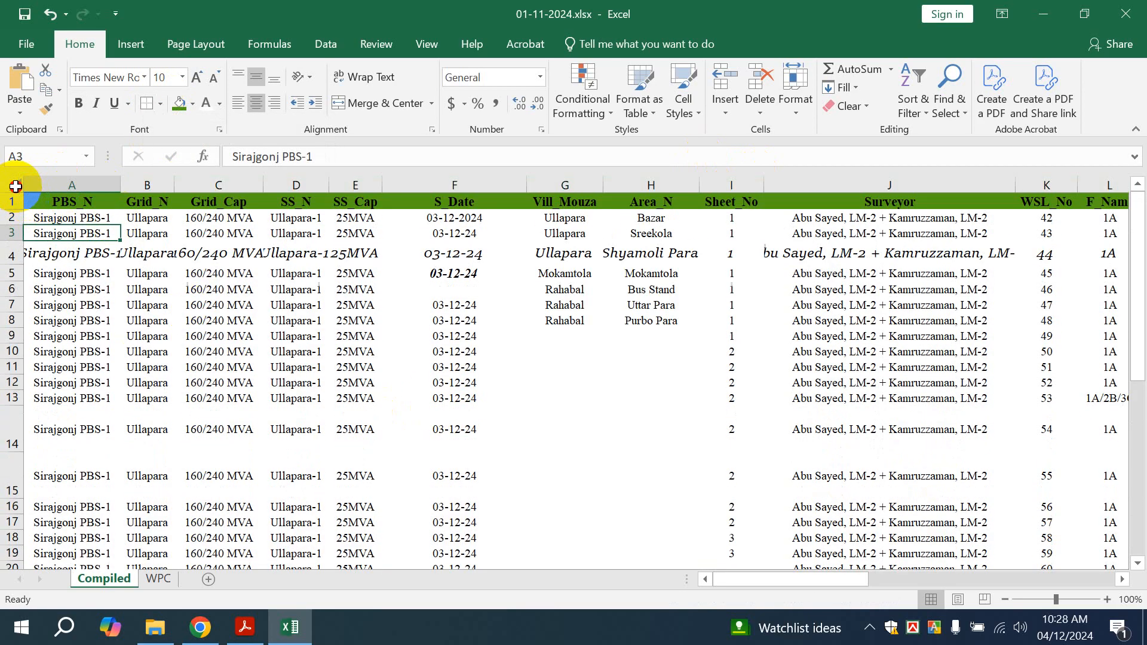
pyautogui.click(13, 185)
pyautogui.click(160, 103)
pyautogui.click(627, 270)
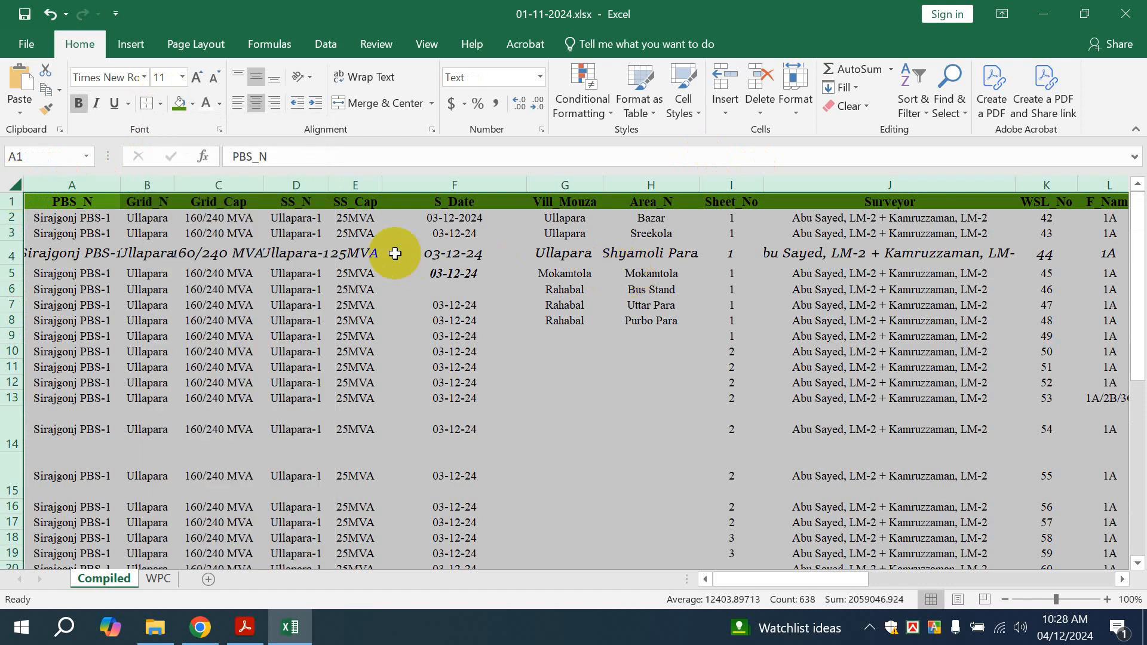
# Try outside borders on the range E5:F13, and undo them
pyautogui.click(395, 253)
pyautogui.moveTo(341, 272); pyautogui.dragTo(456, 398)
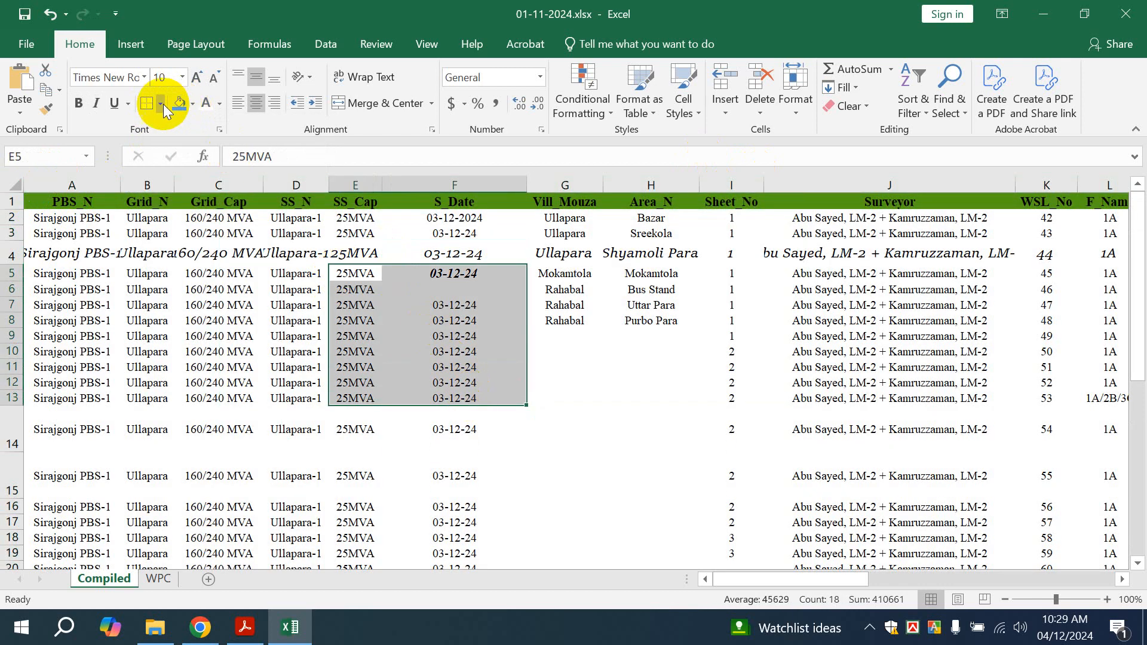
pyautogui.click(146, 103)
pyautogui.click(776, 367)
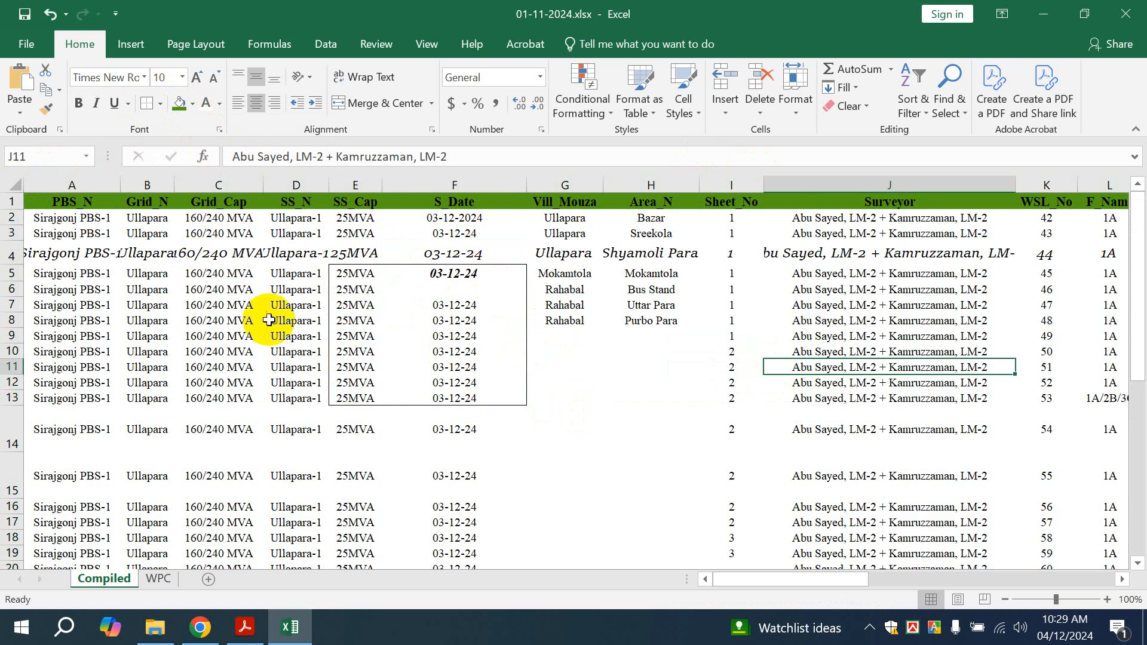
pyautogui.hotkey('ctrl', 'z')
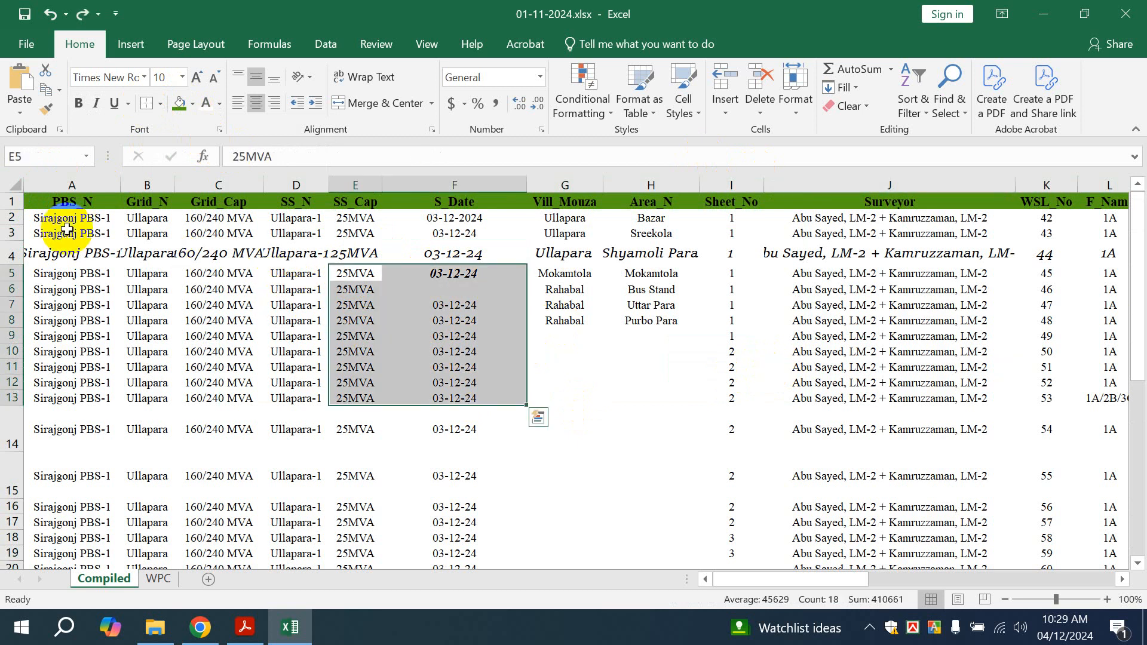
# Apply all borders to the complete data table, from A1 to AJ46
pyautogui.click(35, 203)
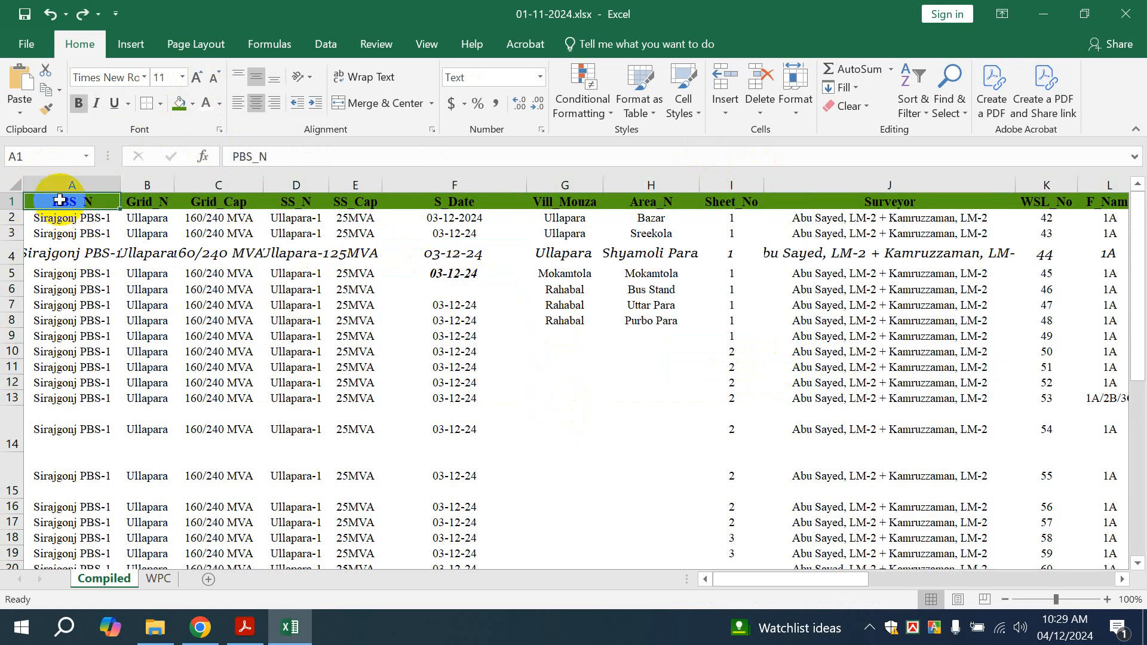
pyautogui.scroll(-10, 268, 366)
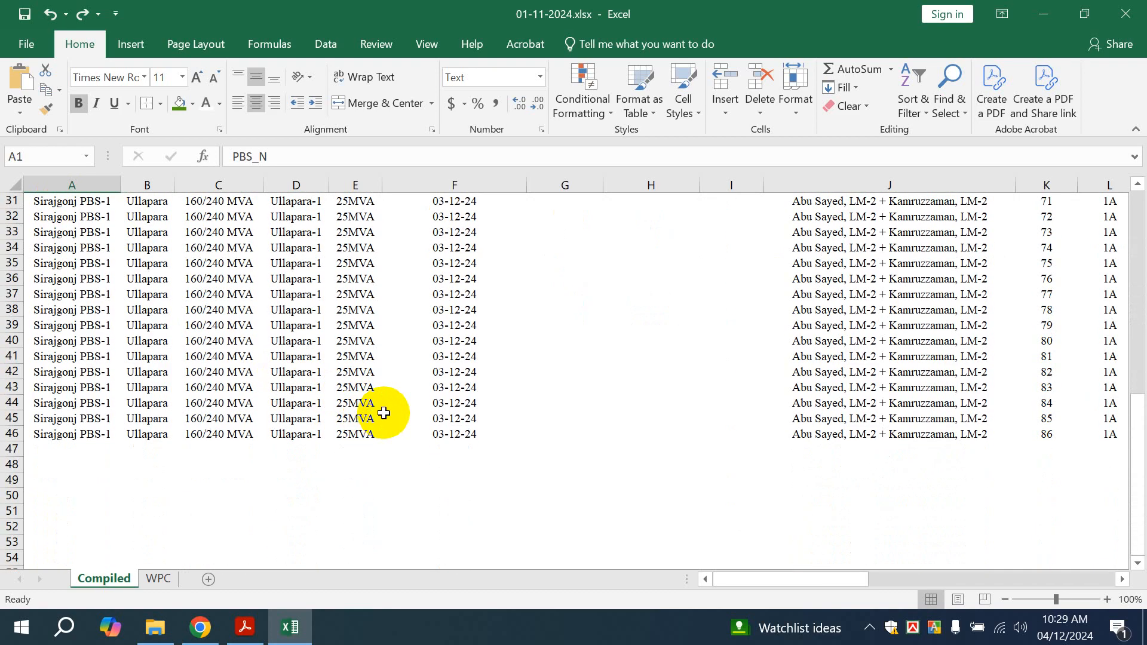
pyautogui.moveTo(722, 577); pyautogui.dragTo(38, 494)
pyautogui.moveTo(729, 583); pyautogui.dragTo(1015, 546)
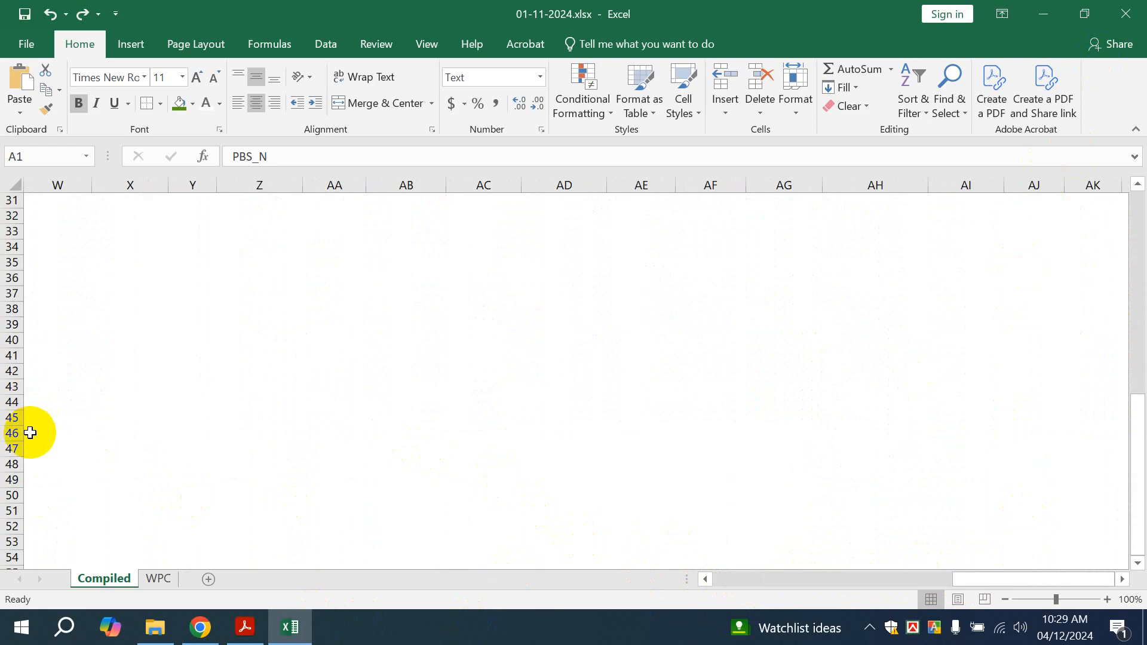
pyautogui.keyDown('shift'); pyautogui.click(963, 441); pyautogui.keyUp('shift')
pyautogui.moveTo(969, 424); pyautogui.dragTo(968, 427)
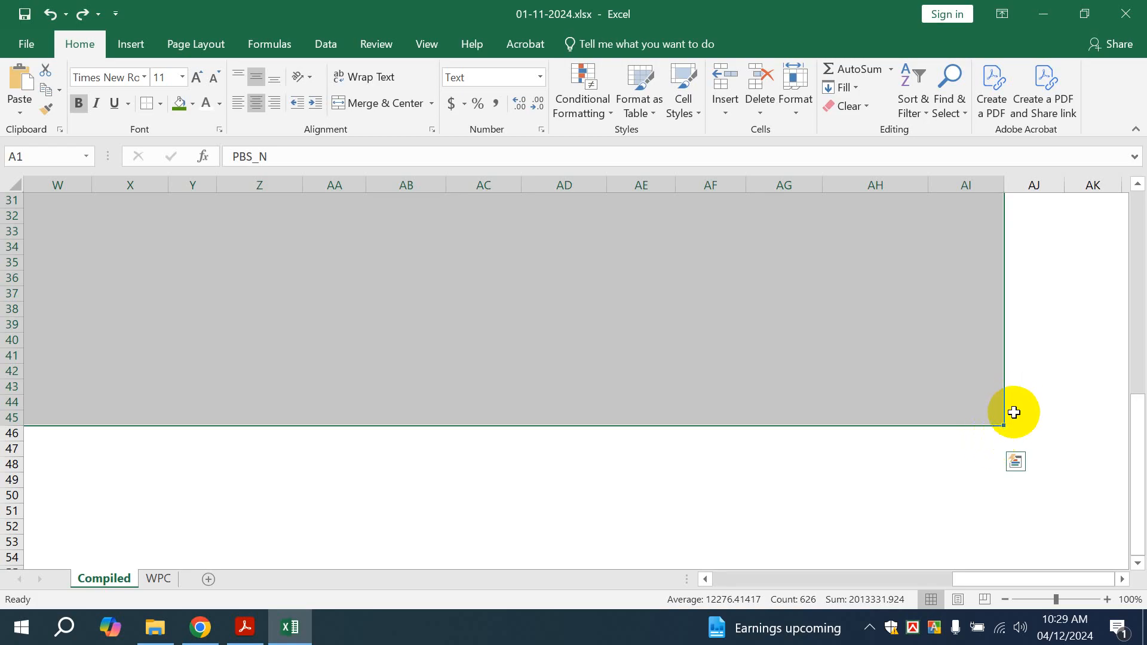
pyautogui.moveTo(1014, 423); pyautogui.dragTo(1038, 432)
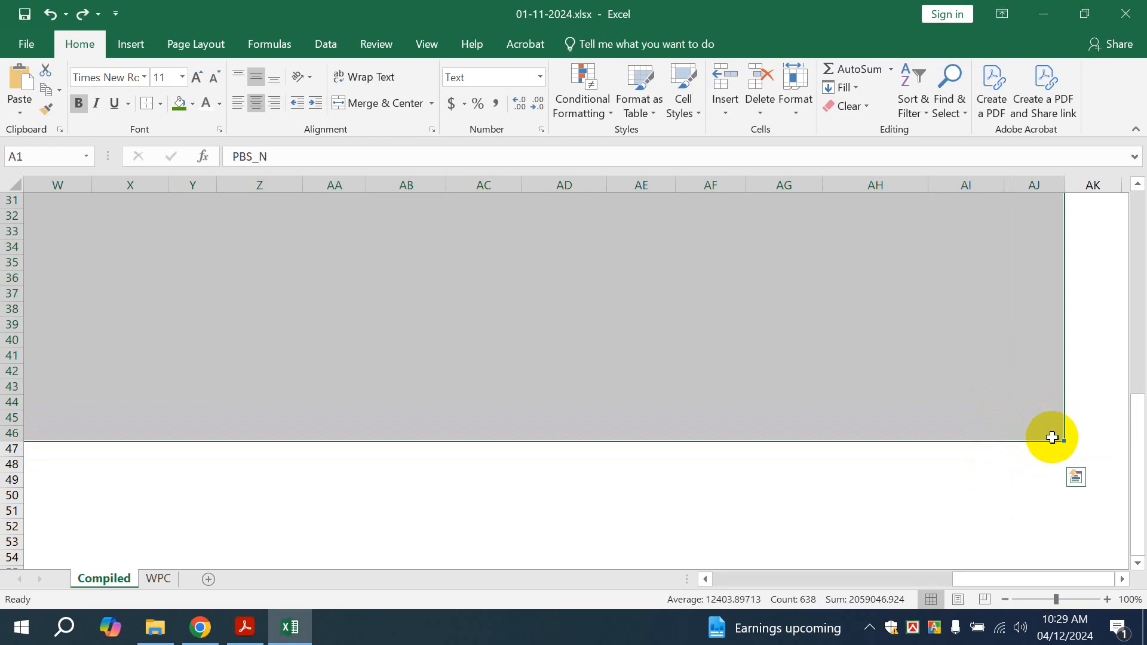
pyautogui.moveTo(1052, 438); pyautogui.dragTo(1052, 438)
pyautogui.scroll(10, 985, 376)
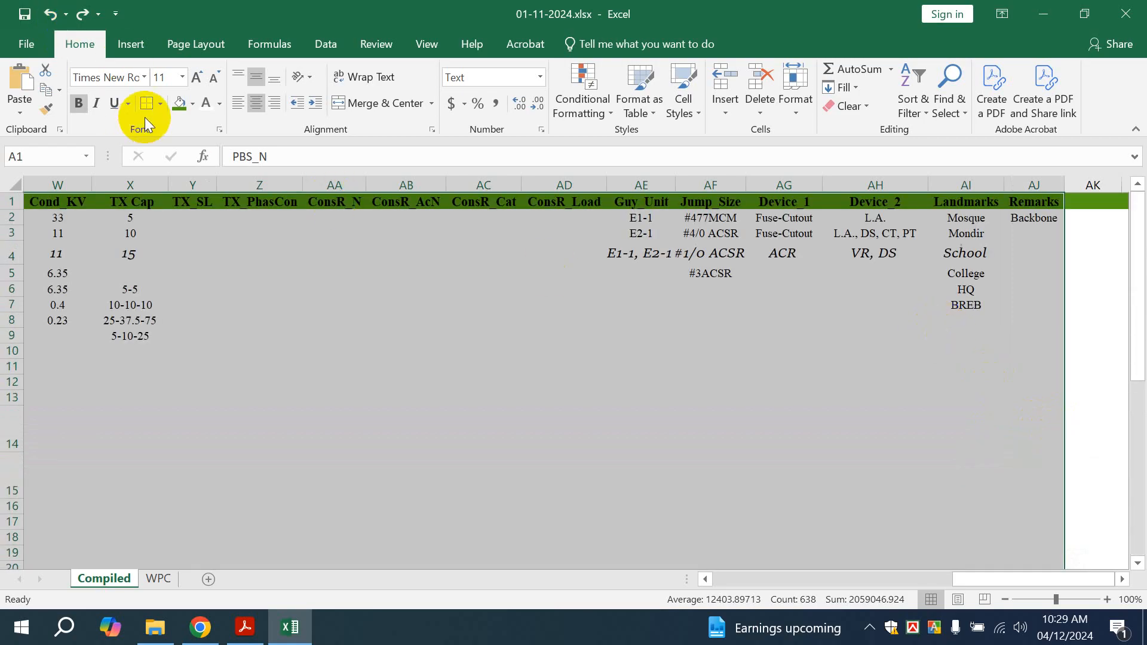
pyautogui.click(160, 104)
pyautogui.click(201, 244)
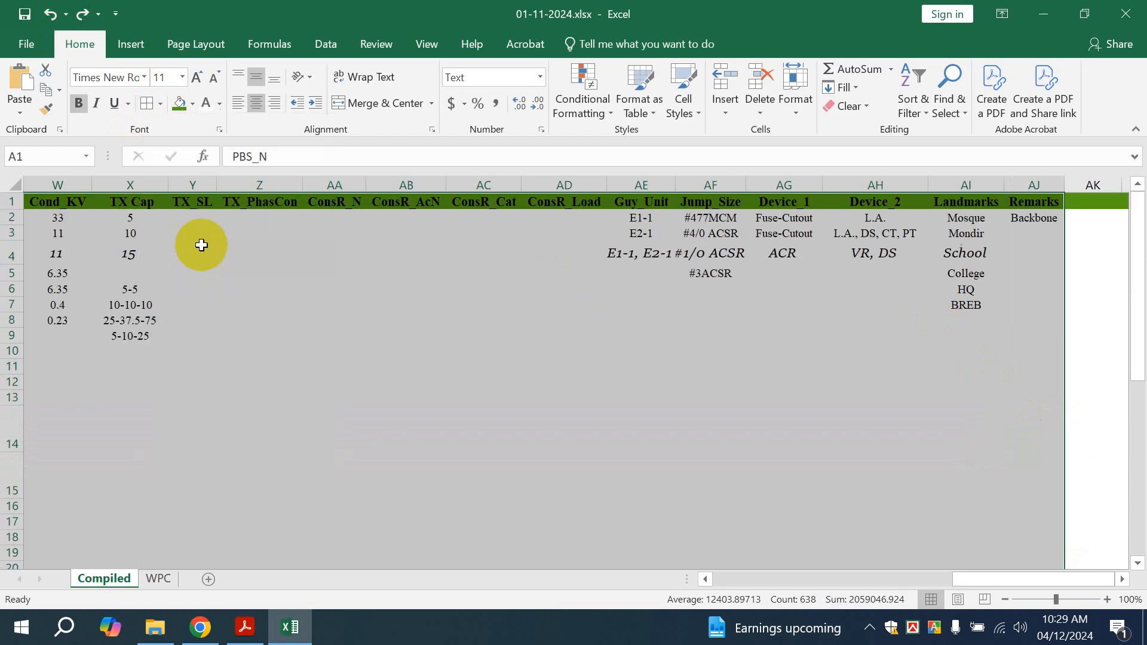
# Check the borders along the last row, the last column and the header of the table
pyautogui.hscroll(-10, 596, 384)
pyautogui.scroll(-13, 675, 430)
pyautogui.scroll(5, 706, 440)
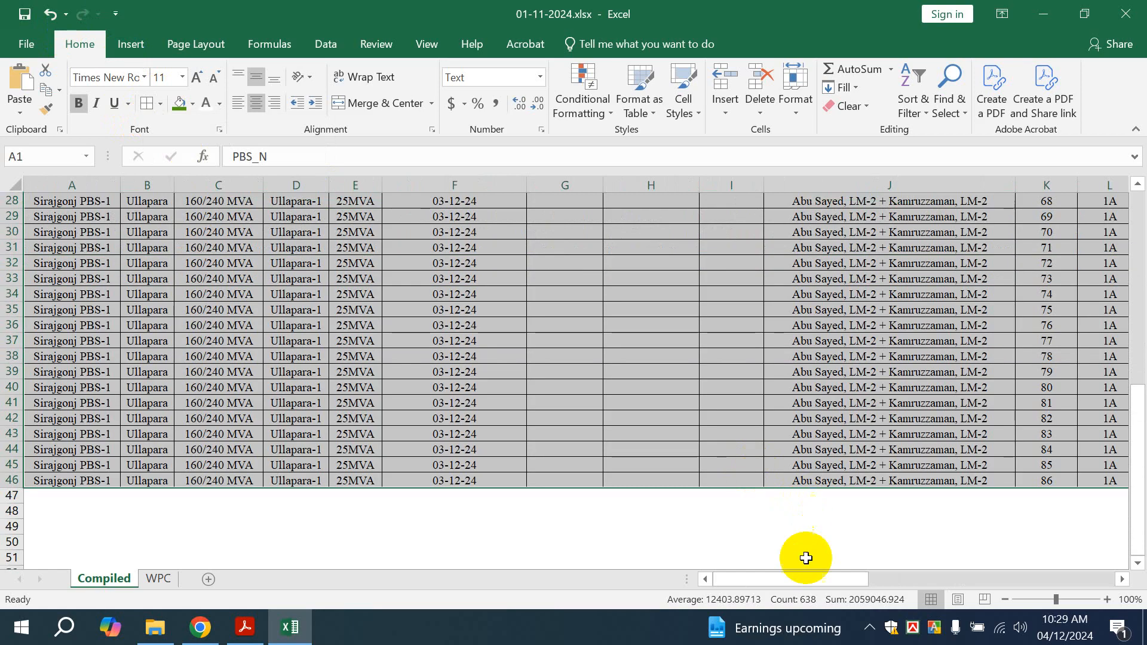
pyautogui.moveTo(804, 579); pyautogui.dragTo(1106, 572)
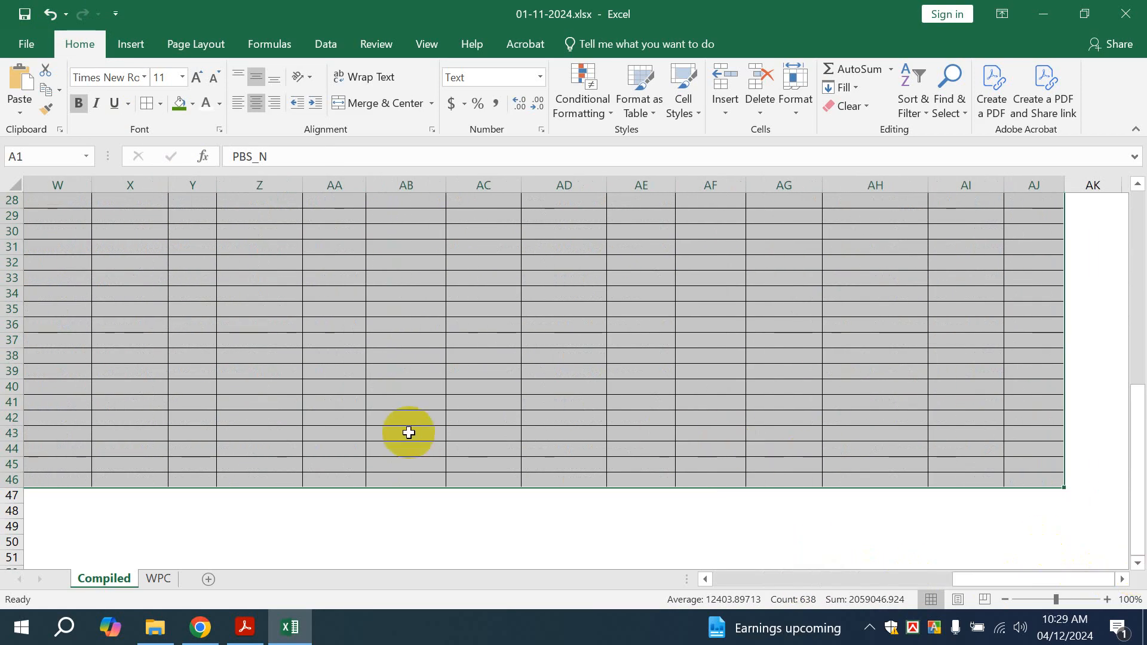
pyautogui.scroll(9, 675, 443)
pyautogui.moveTo(977, 582); pyautogui.dragTo(1023, 578)
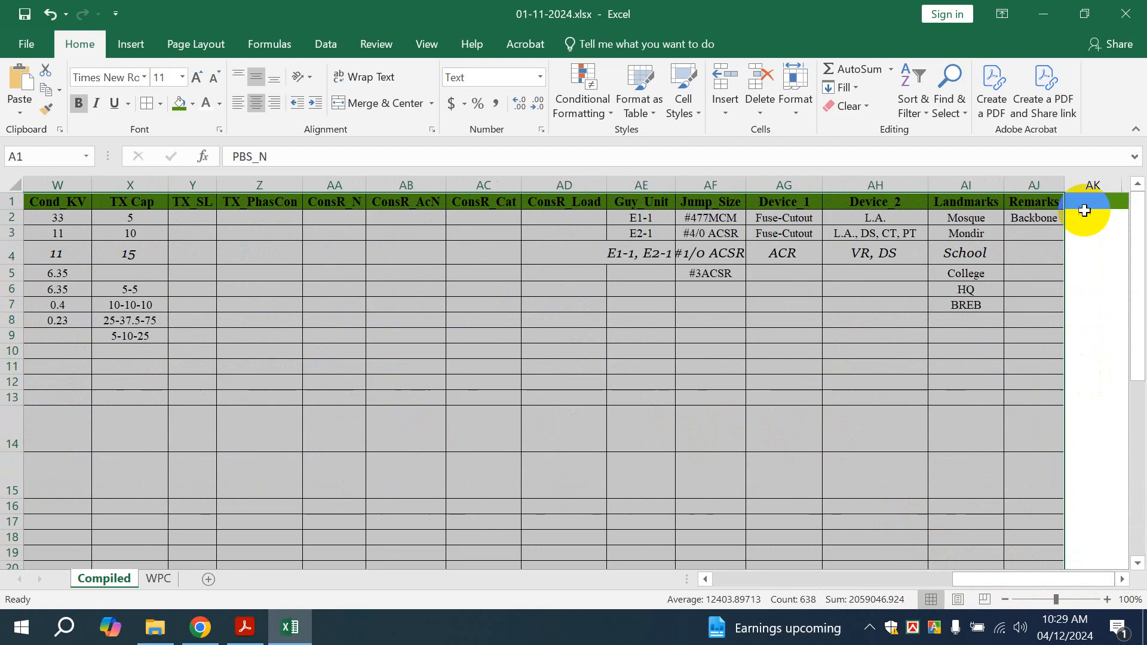
pyautogui.moveTo(974, 584); pyautogui.dragTo(658, 582)
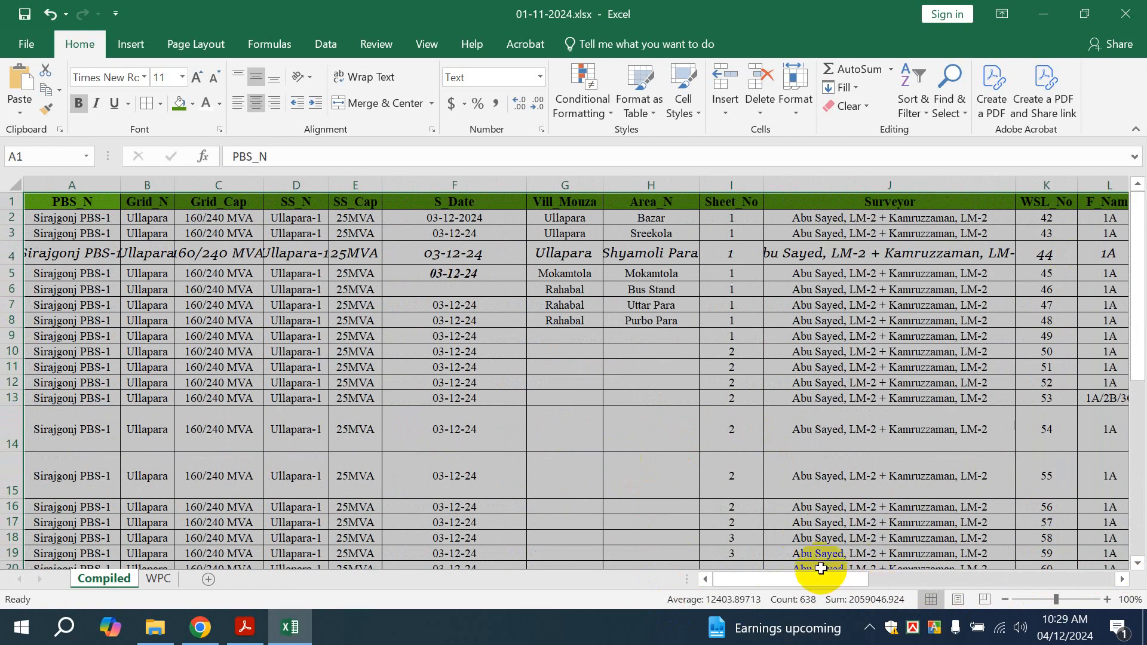
pyautogui.moveTo(821, 568); pyautogui.dragTo(790, 594)
pyautogui.click(1077, 197)
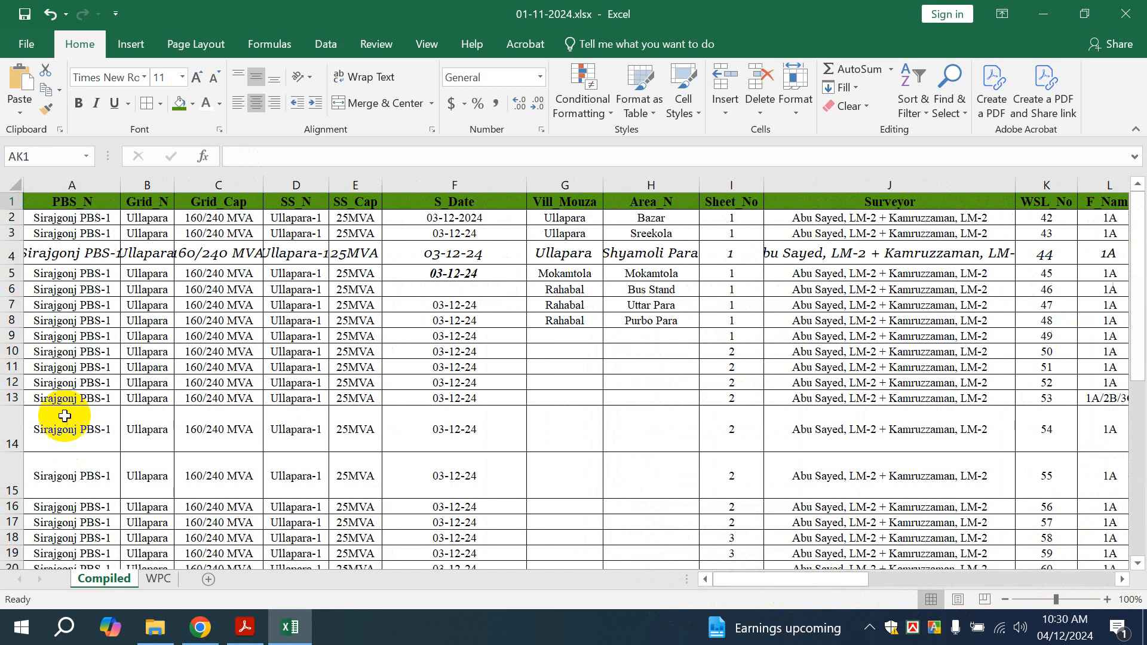
# Remove the green fill from the whole of header row 1
pyautogui.click(9, 203)
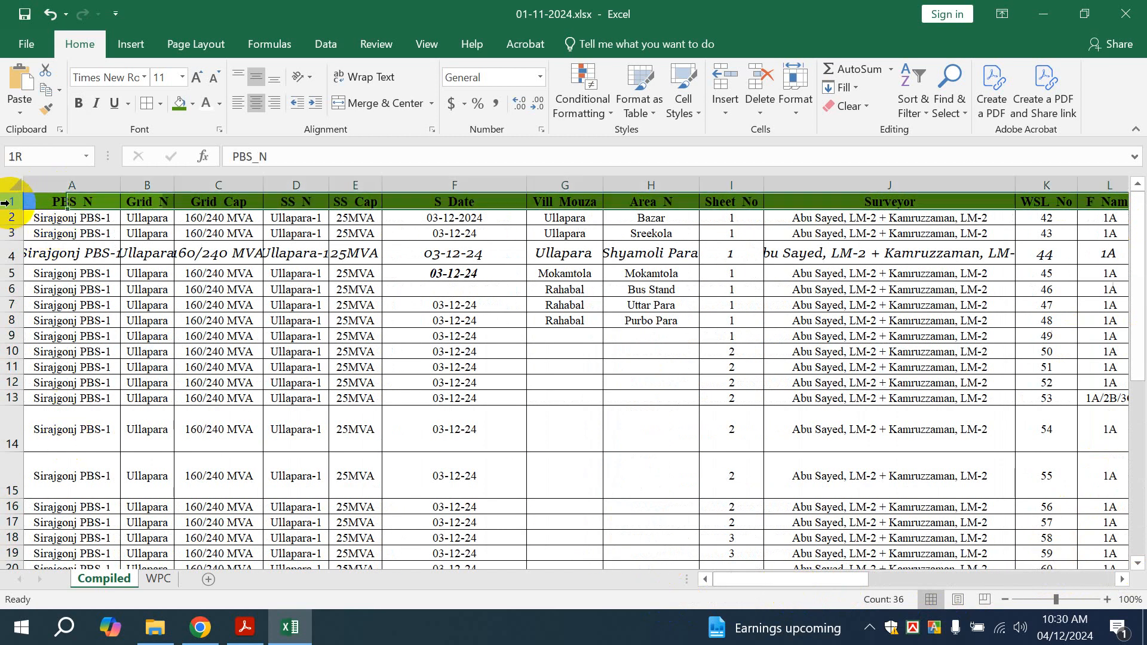
pyautogui.click(193, 104)
pyautogui.click(178, 137)
pyautogui.click(336, 320)
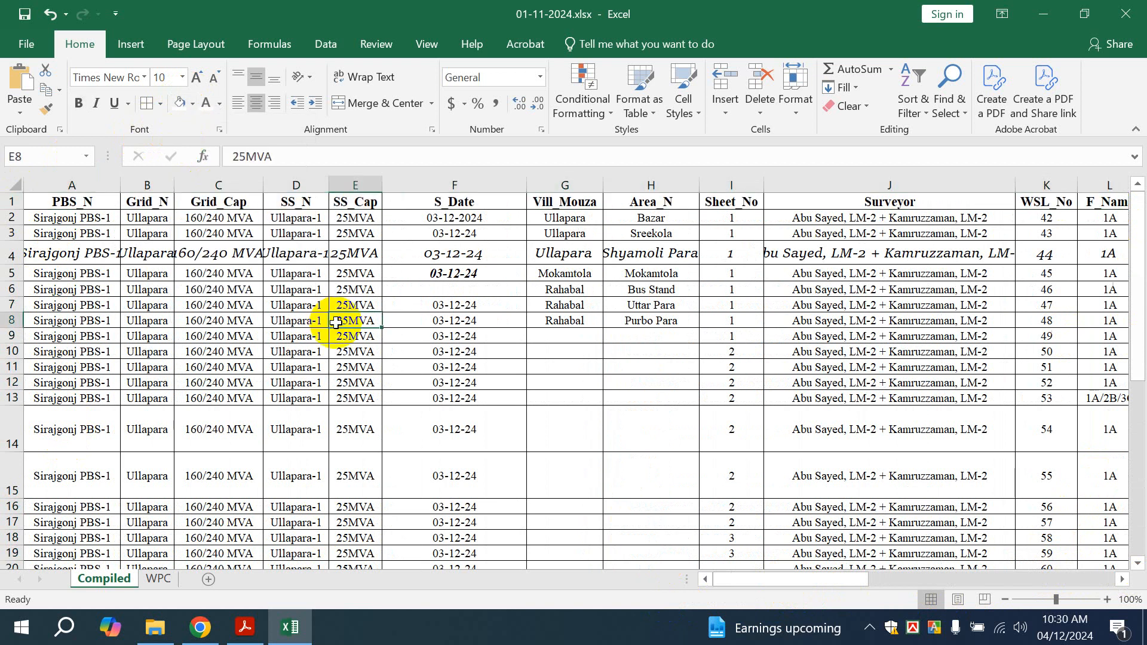
pyautogui.click(54, 205)
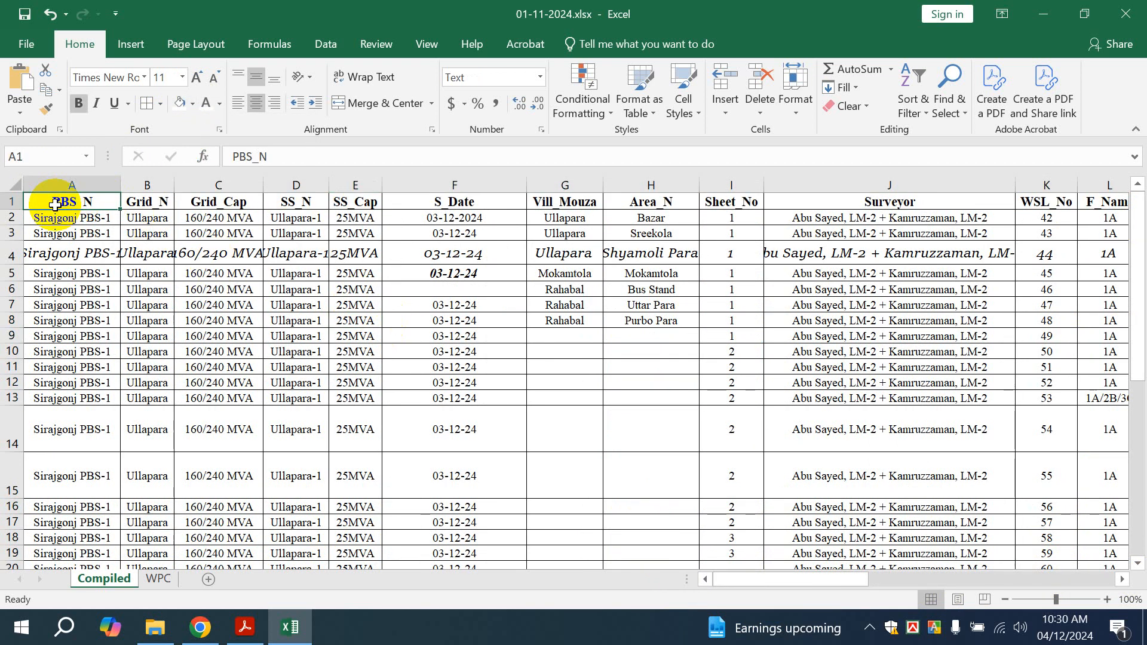
pyautogui.moveTo(790, 583); pyautogui.dragTo(1049, 577)
pyautogui.keyDown('shift'); pyautogui.click(1029, 202); pyautogui.keyUp('shift')
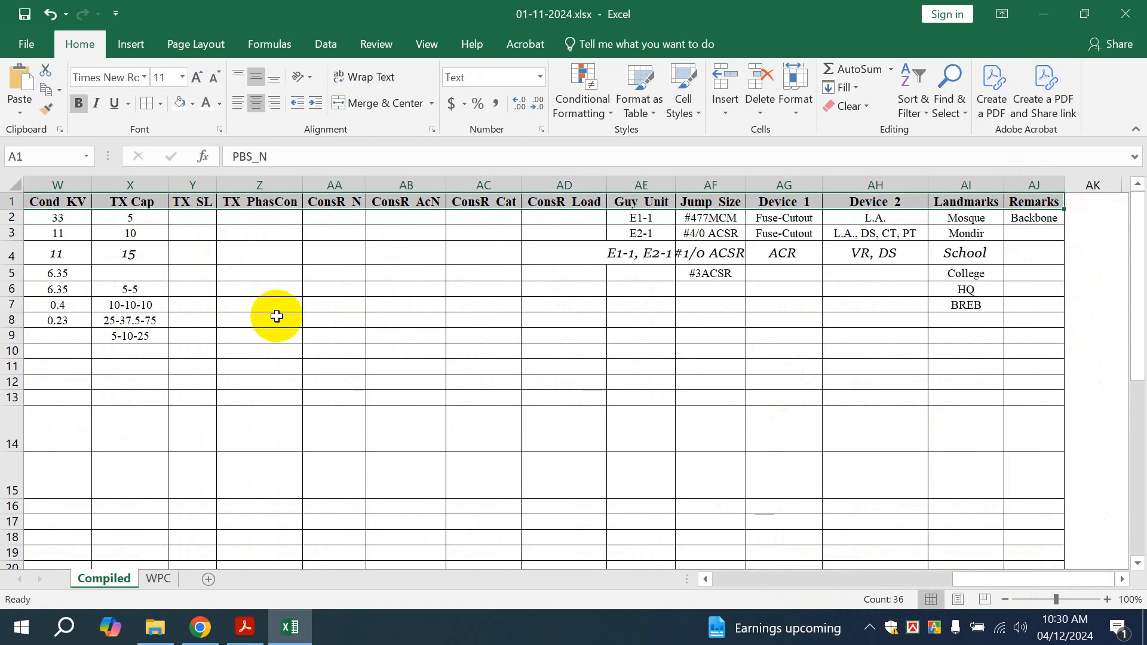
pyautogui.click(902, 245)
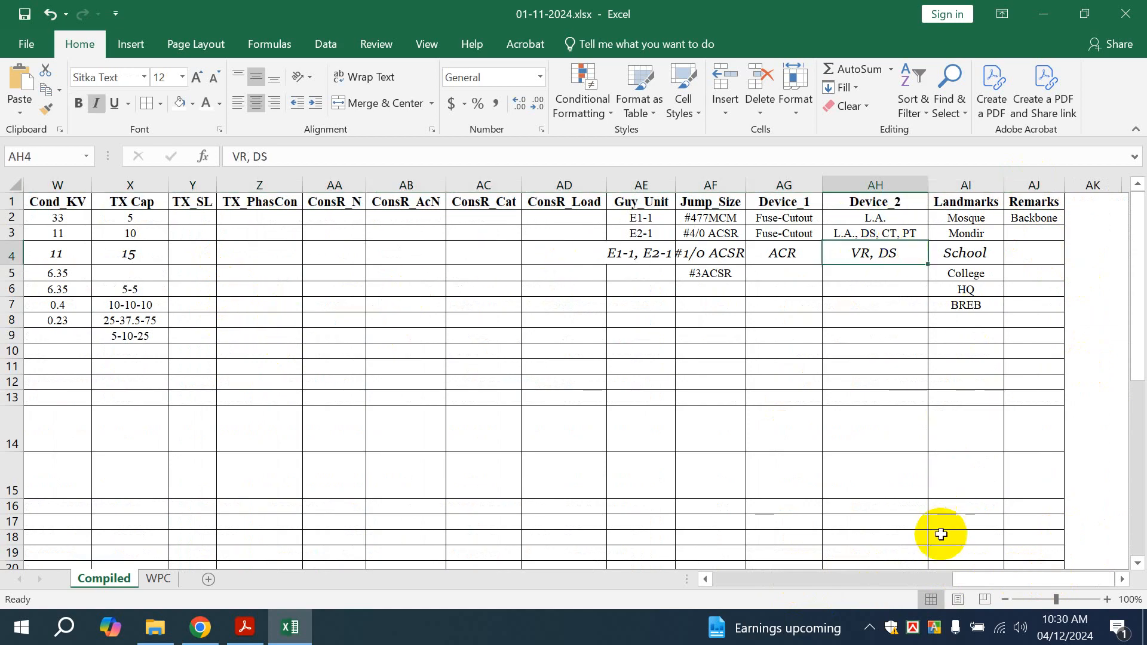
pyautogui.moveTo(967, 579); pyautogui.dragTo(609, 564)
# Fill only the table's header cells A1:AJ1 with the standard green colour
pyautogui.click(65, 202)
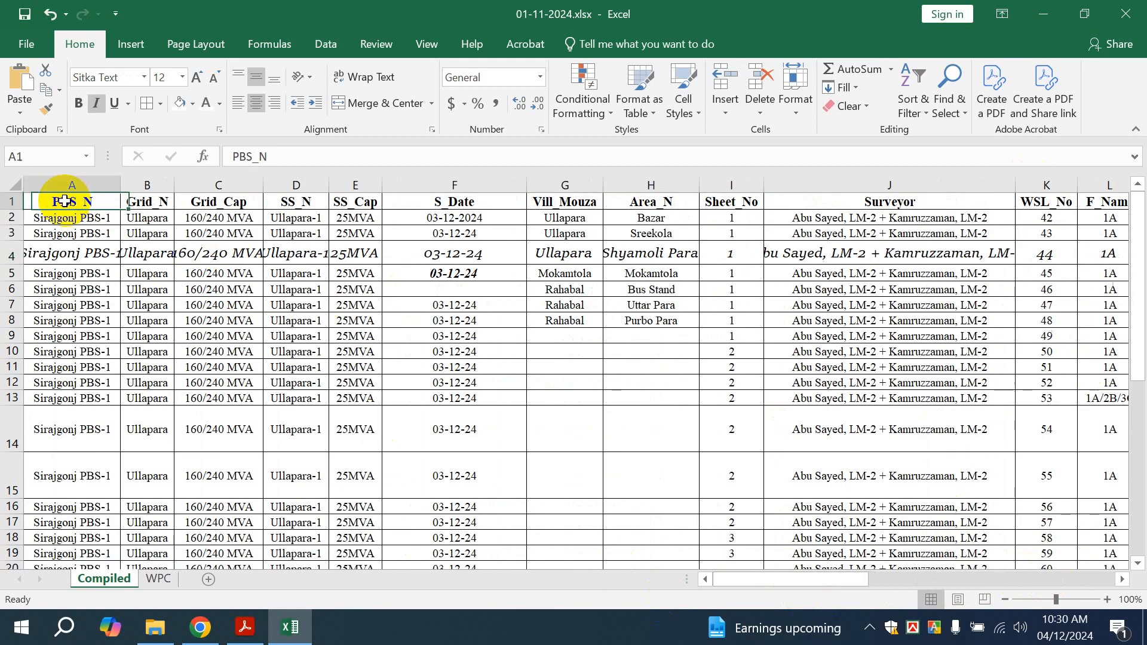
pyautogui.moveTo(815, 579); pyautogui.dragTo(1073, 573)
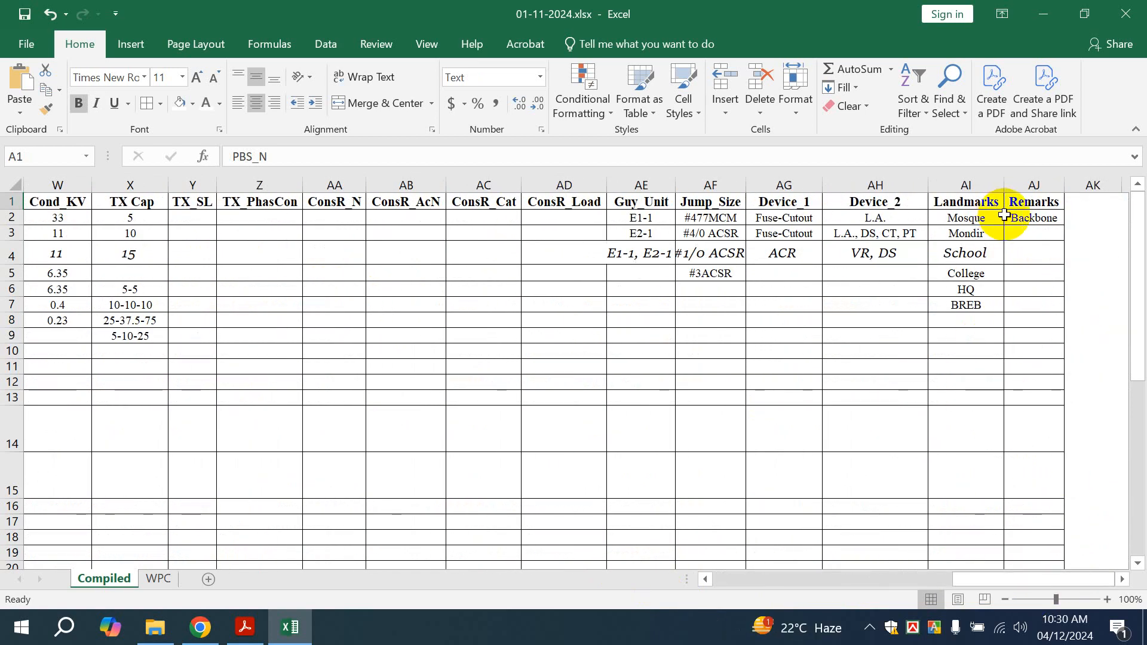
pyautogui.keyDown('shift'); pyautogui.click(1037, 201); pyautogui.keyUp('shift')
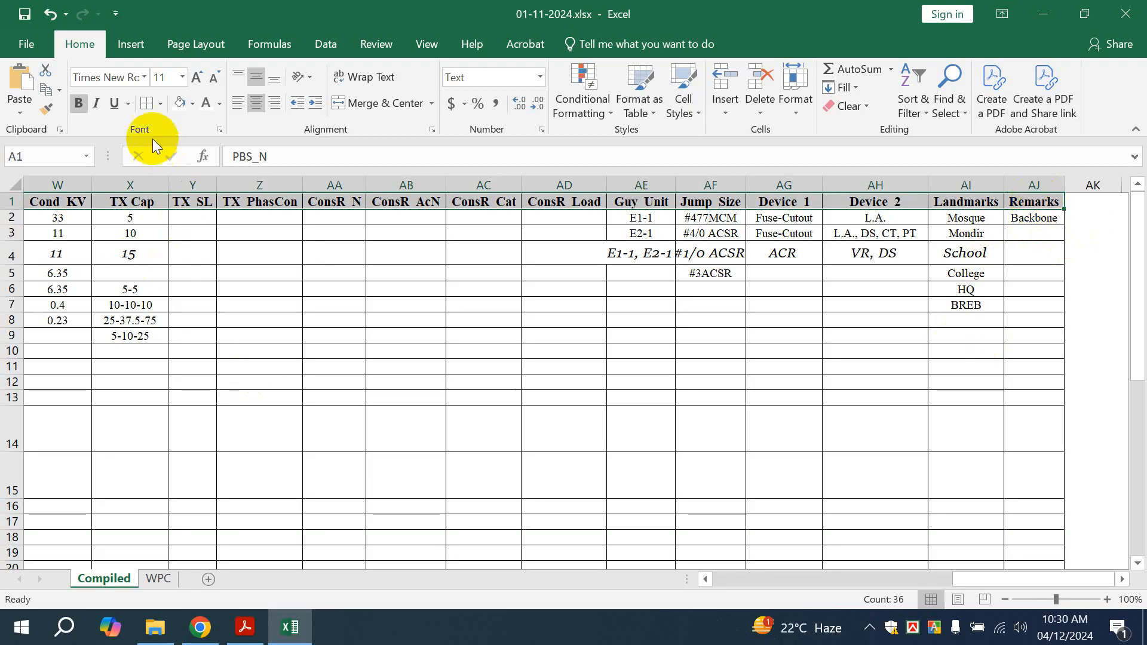
pyautogui.click(193, 103)
pyautogui.click(245, 235)
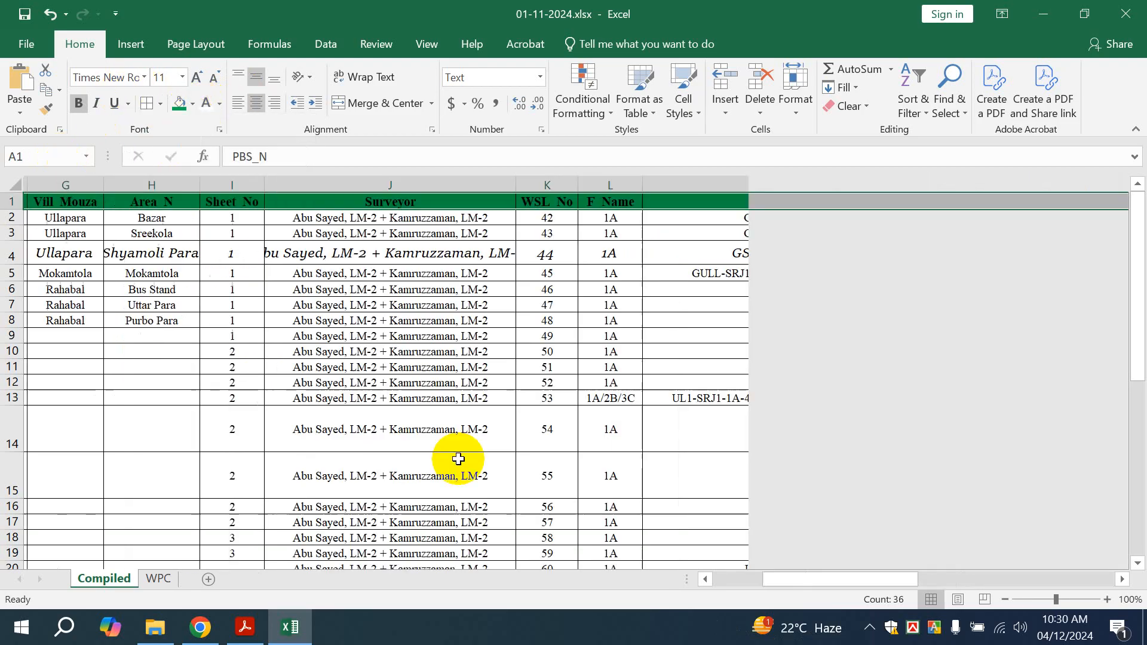
pyautogui.hscroll(-3, 458, 458)
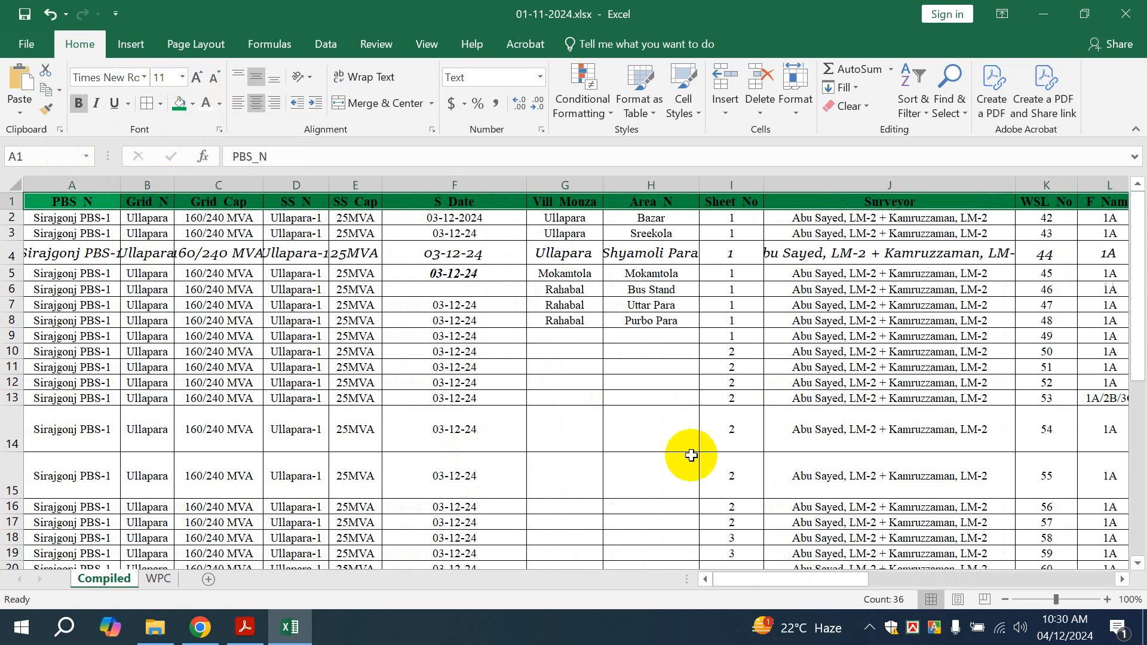
pyautogui.moveTo(845, 577); pyautogui.dragTo(1111, 579)
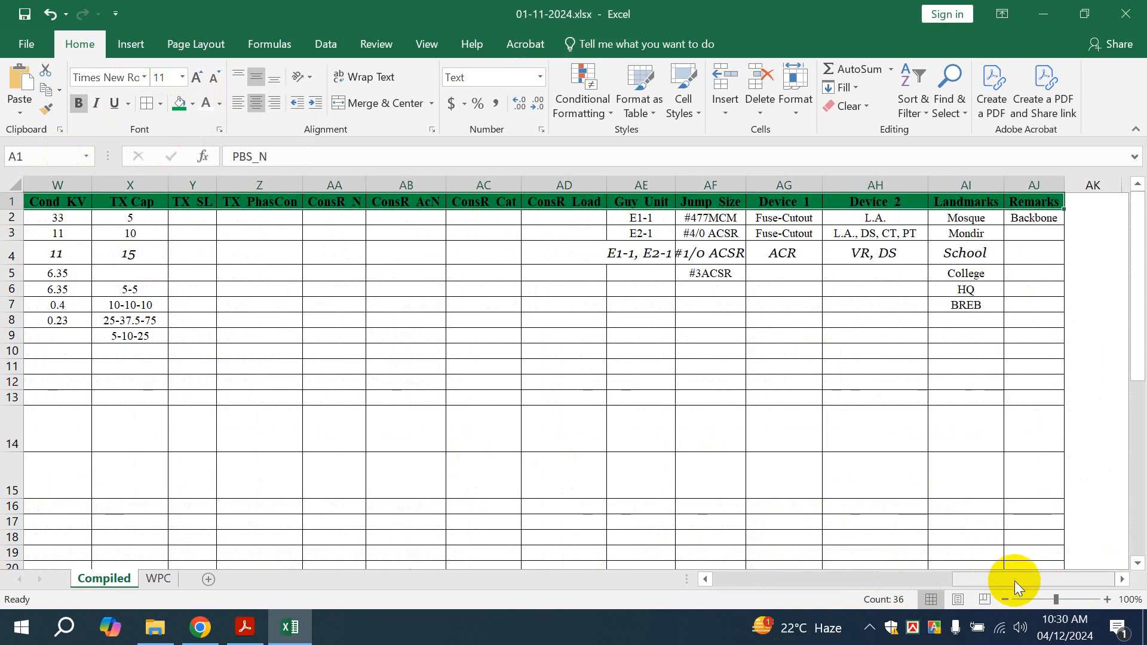
pyautogui.moveTo(1016, 580); pyautogui.dragTo(740, 597)
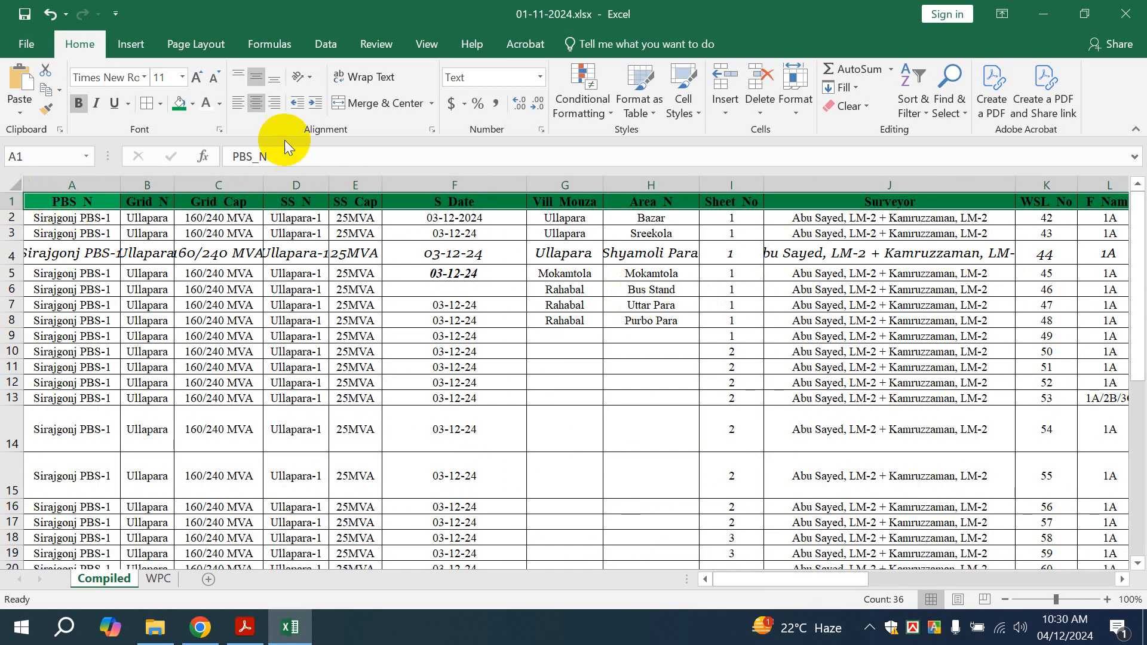
# Align the contents of column A to the top of their cells
pyautogui.moveTo(180, 273); pyautogui.dragTo(191, 254)
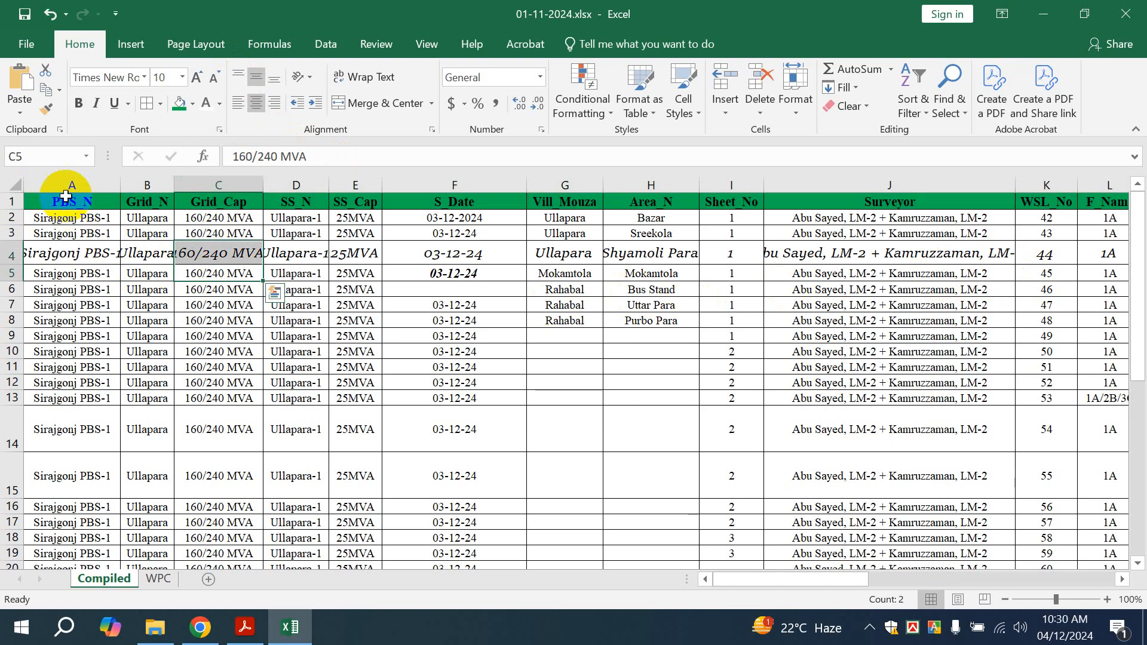
pyautogui.click(67, 189)
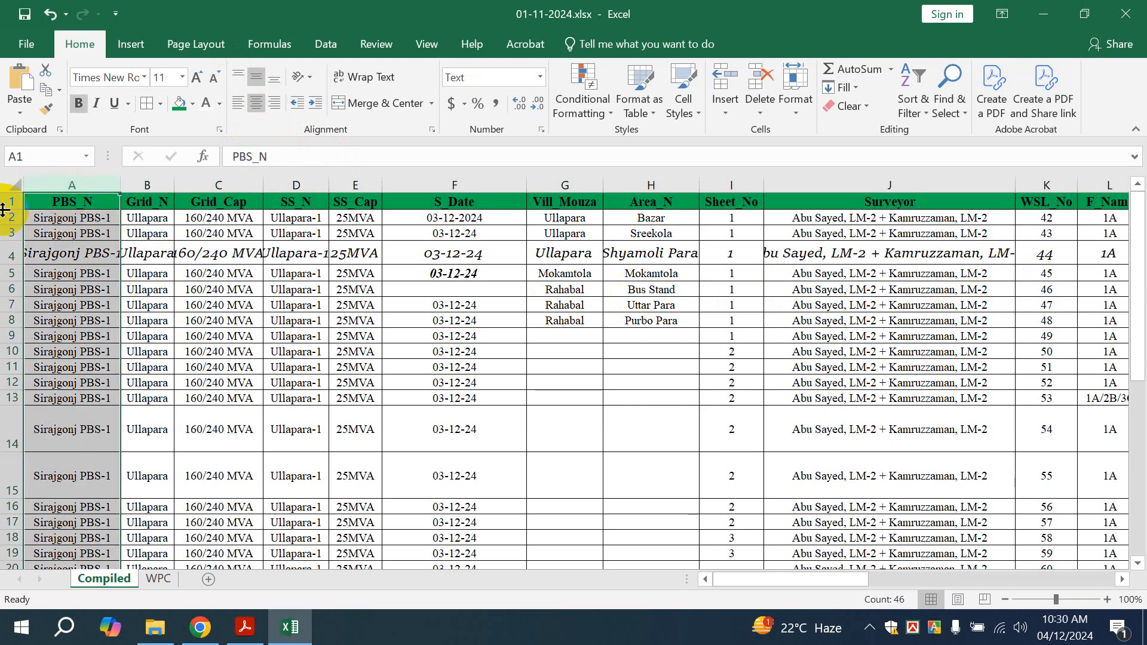
pyautogui.click(232, 81)
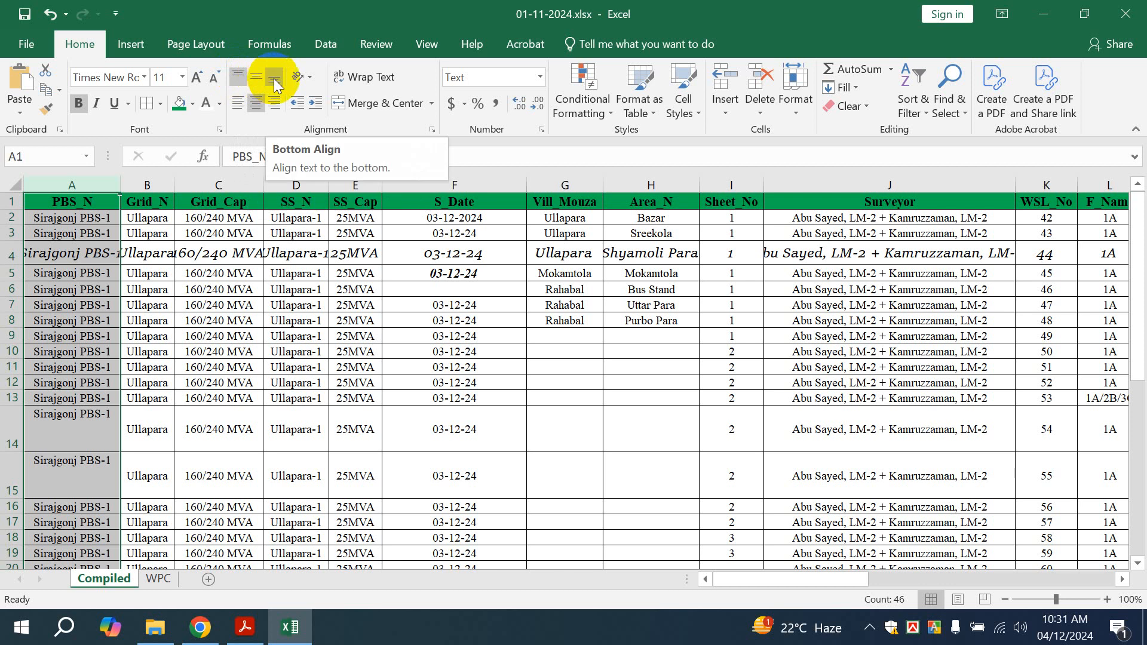
pyautogui.click(274, 272)
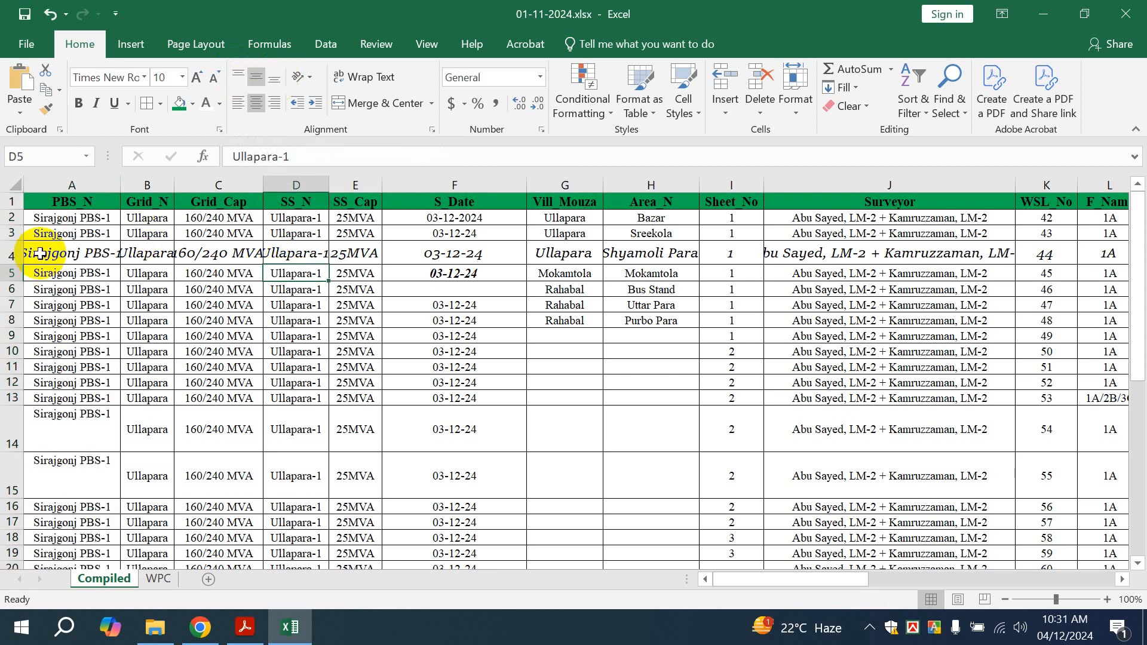
# Make row 2 taller and column A wider to try out the alignment options on cell A2
pyautogui.moveTo(12, 225); pyautogui.dragTo(13, 276)
pyautogui.click(69, 250)
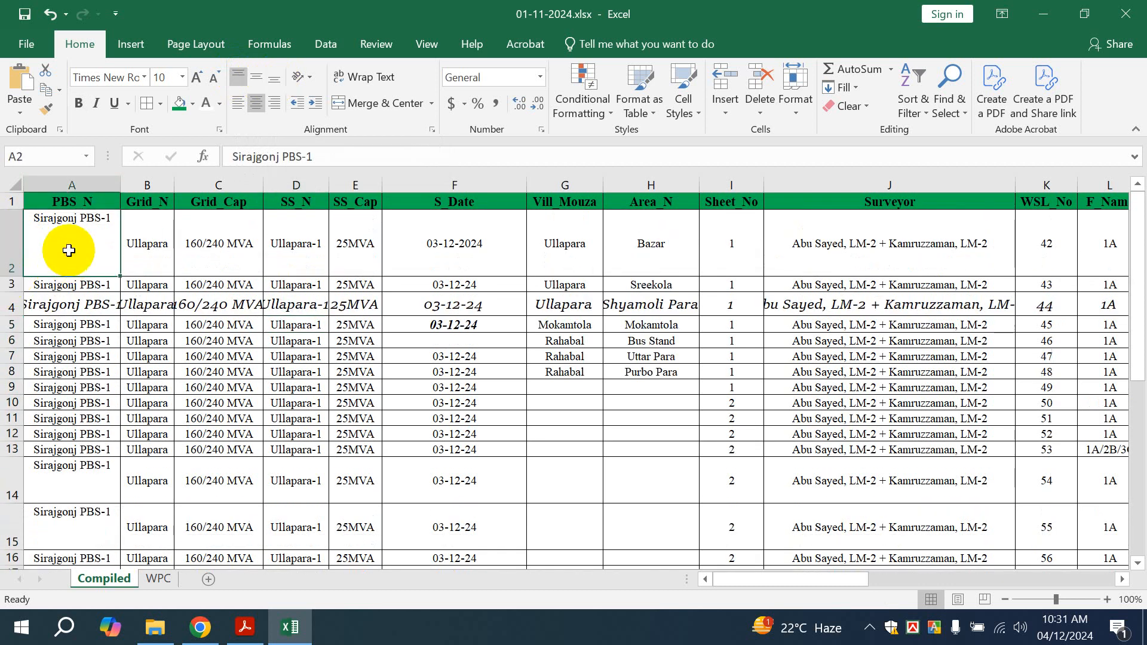
pyautogui.click(237, 77)
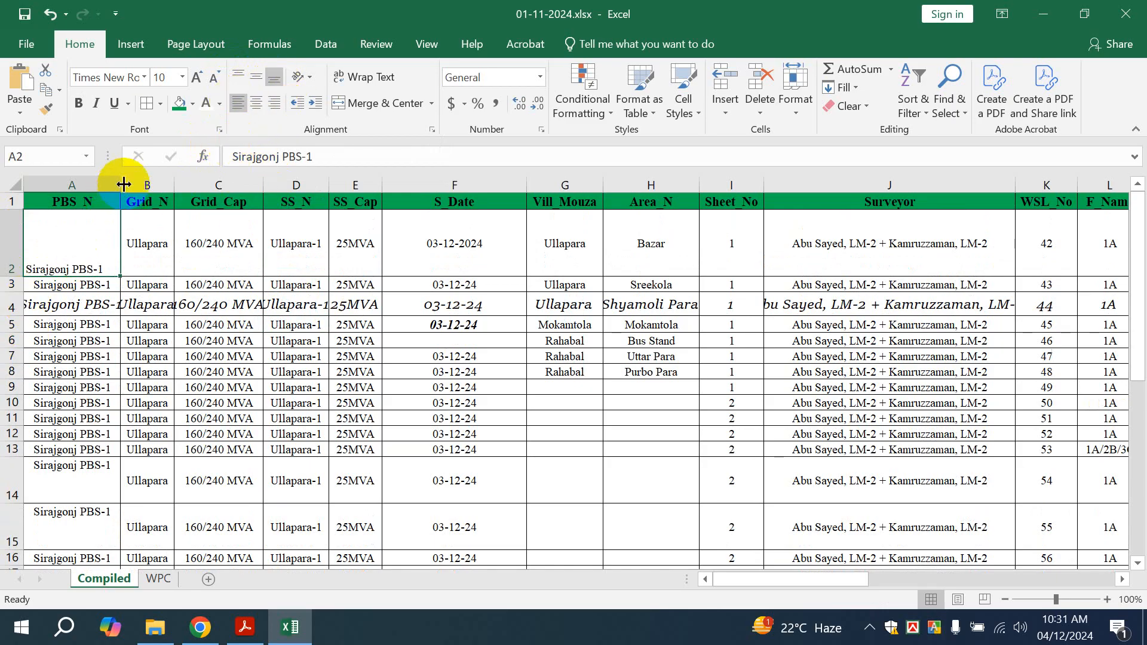
pyautogui.moveTo(123, 184); pyautogui.dragTo(161, 184)
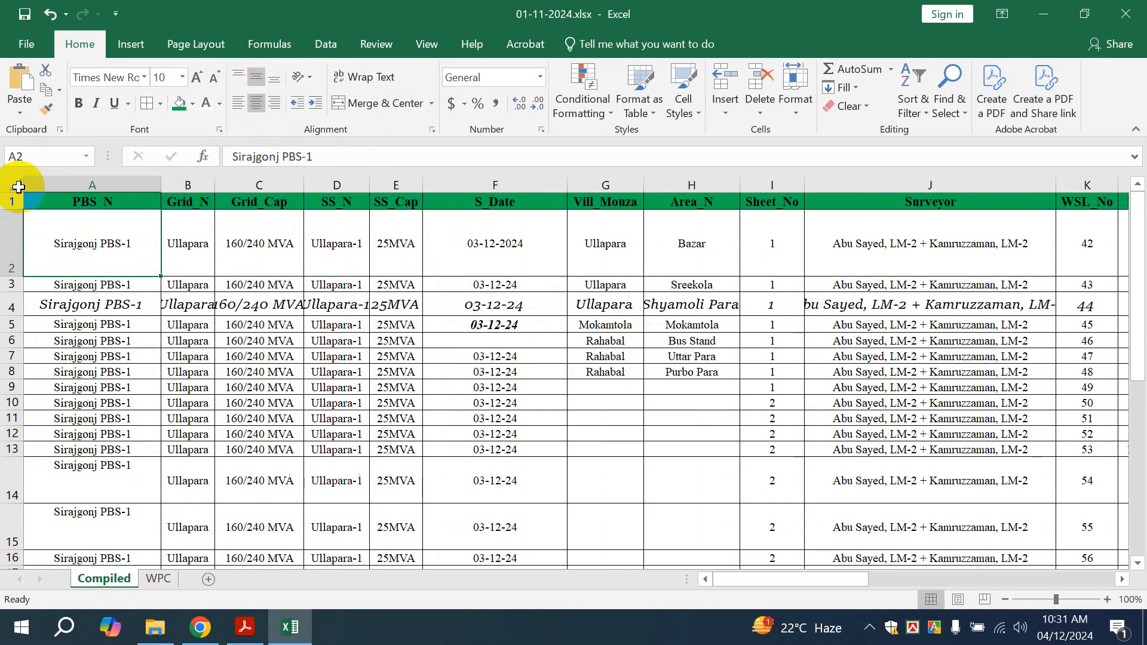
# Align the contents of the whole sheet to the middle vertically and to the centre horizontally
pyautogui.click(18, 187)
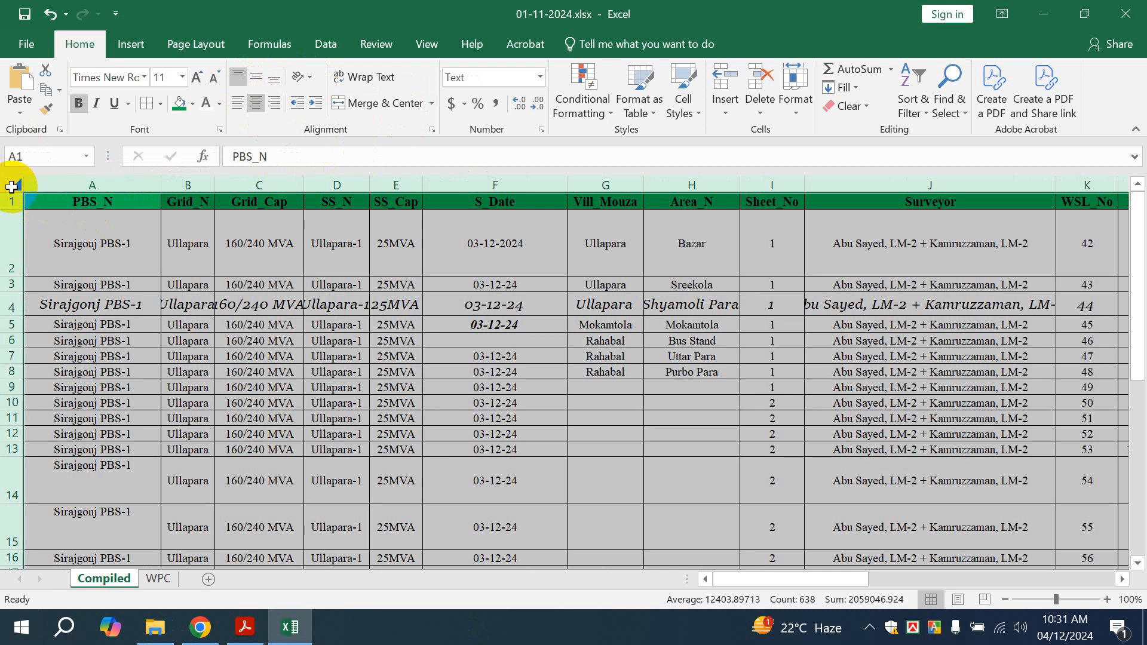
pyautogui.click(256, 80)
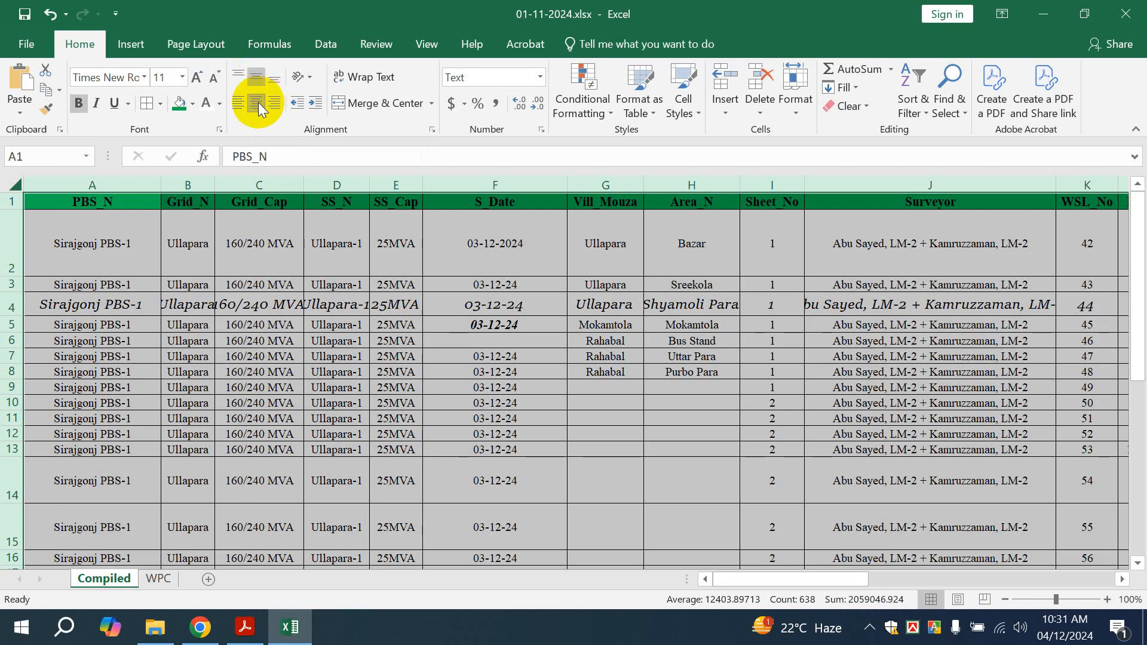
pyautogui.click(257, 102)
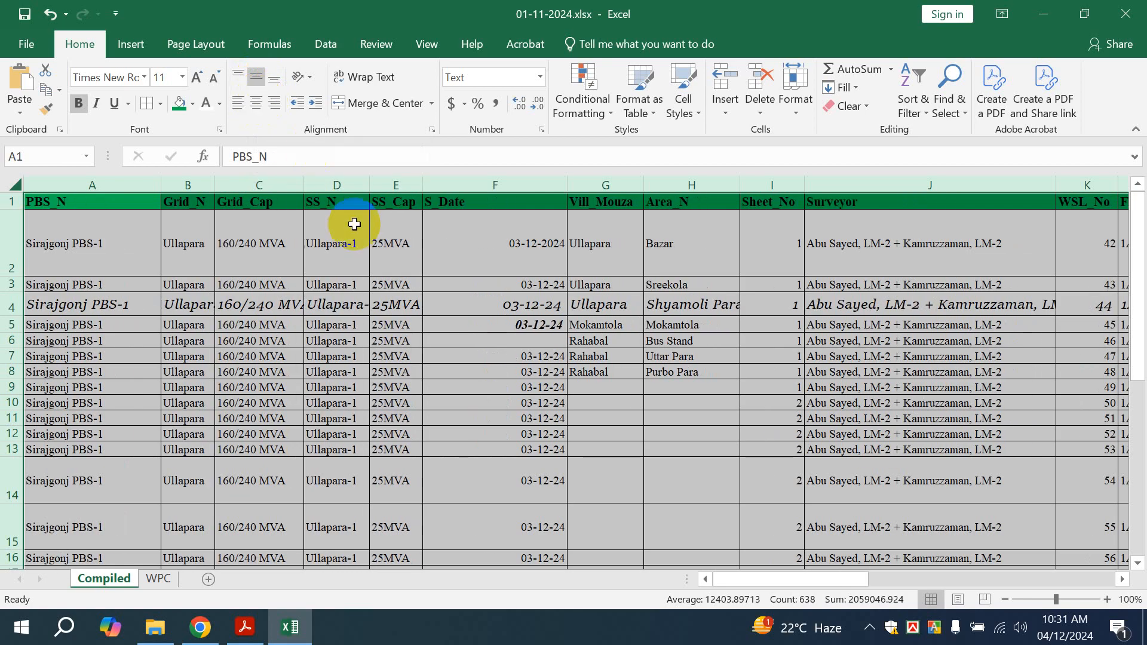
pyautogui.click(260, 104)
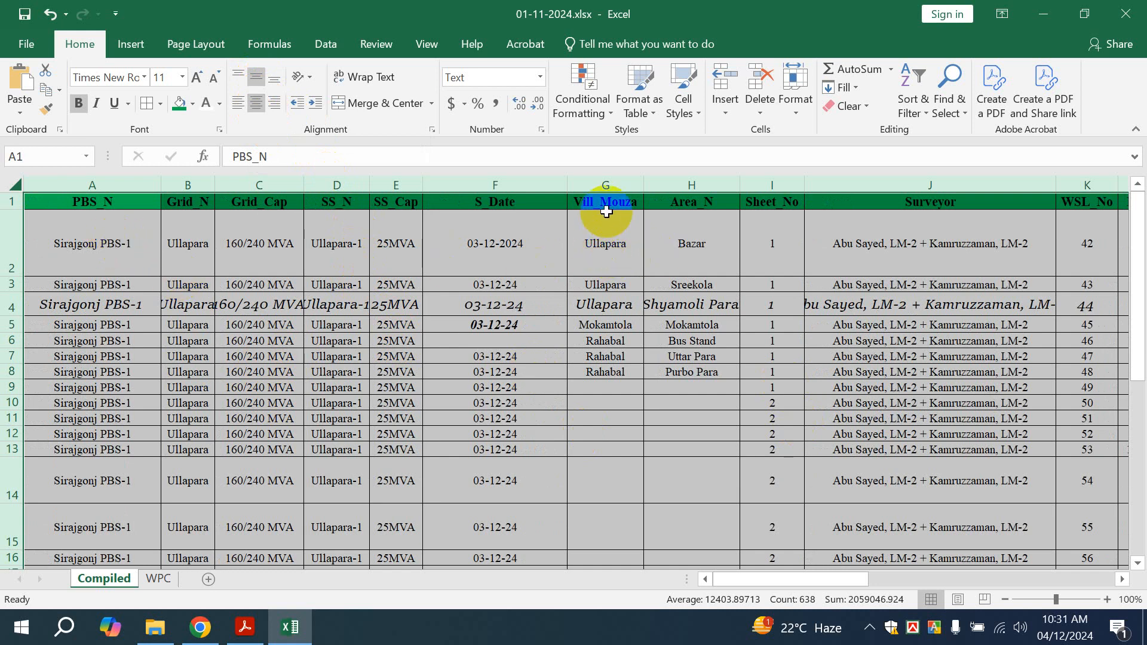
# Try left alignment on the whole sheet and restore its horizontal centring
pyautogui.click(96, 199)
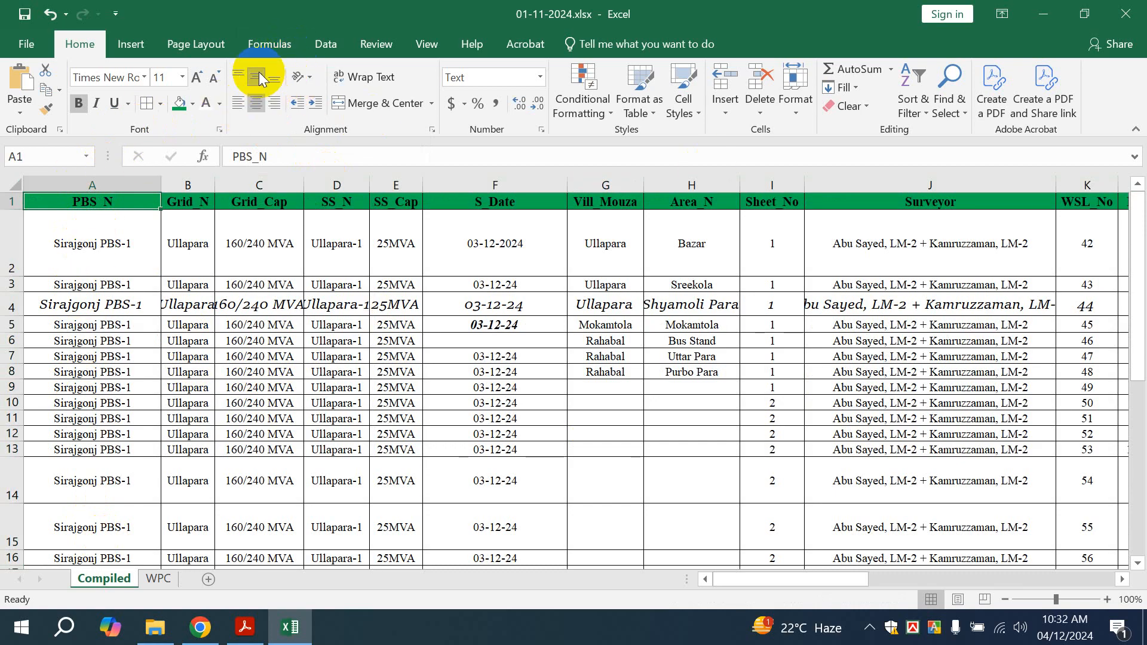
pyautogui.click(59, 246)
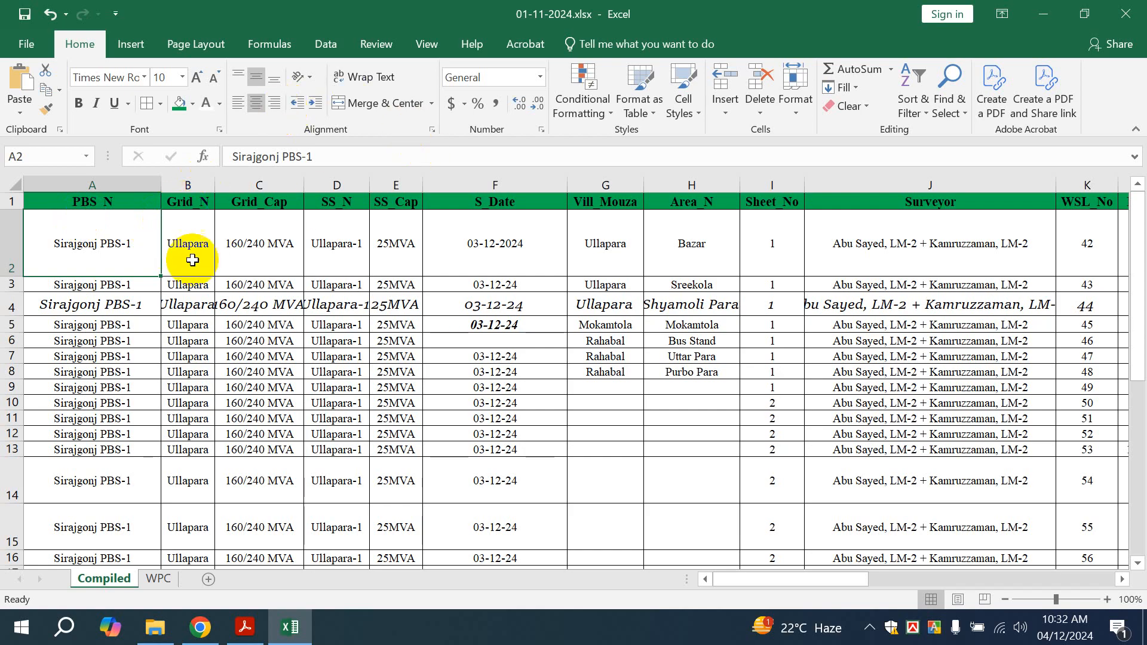
pyautogui.click(14, 185)
pyautogui.click(256, 79)
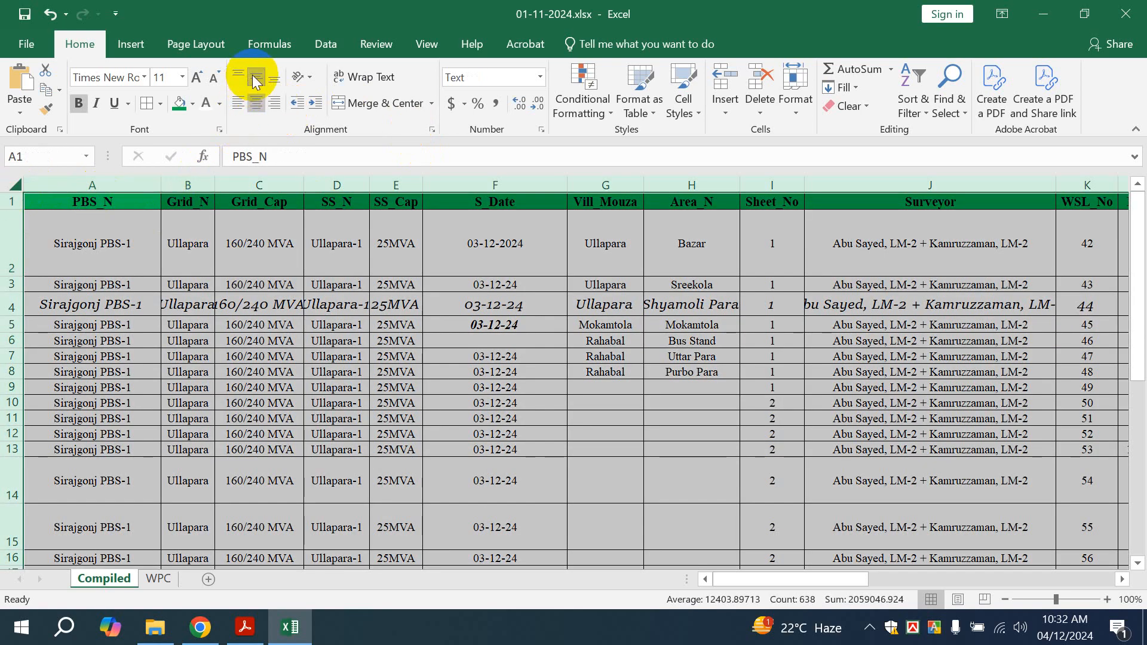
pyautogui.click(238, 73)
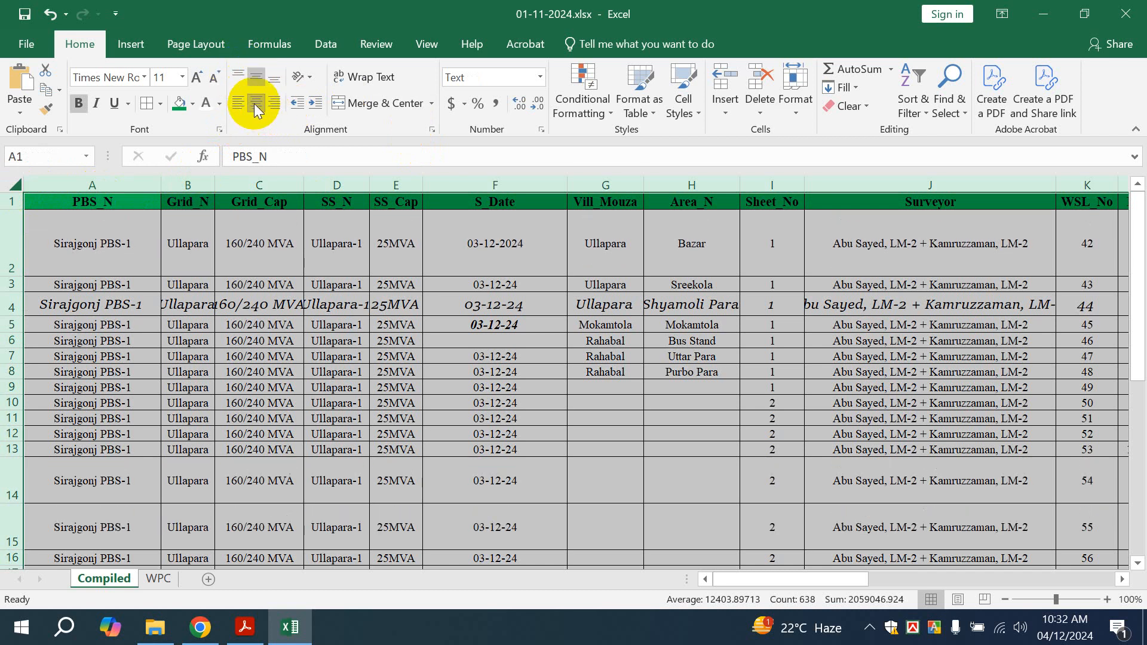
pyautogui.click(236, 104)
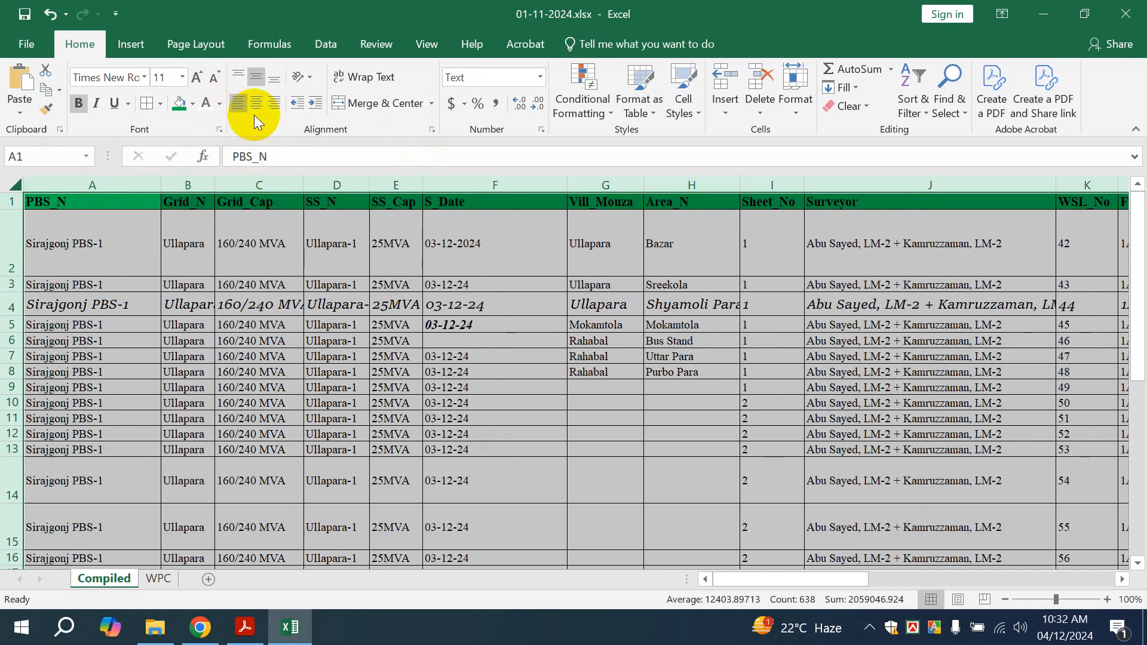
pyautogui.click(254, 107)
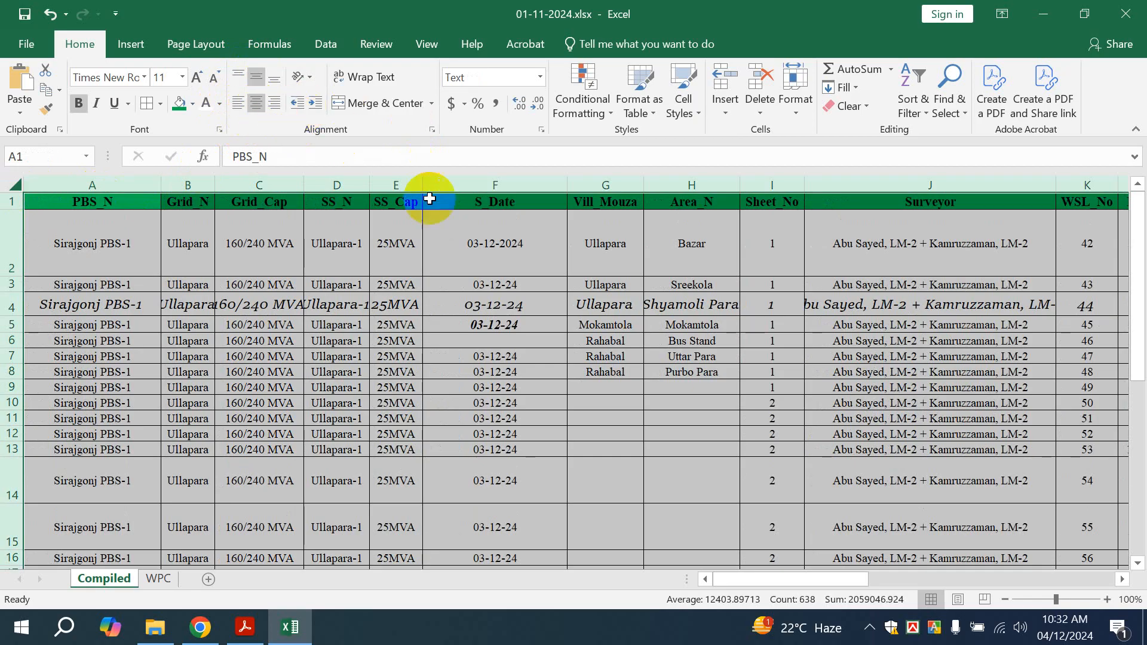
# Check the alignment of the cells down the sheet and in the P_Number column M
pyautogui.scroll(-8, 450, 282)
pyautogui.scroll(8, 483, 313)
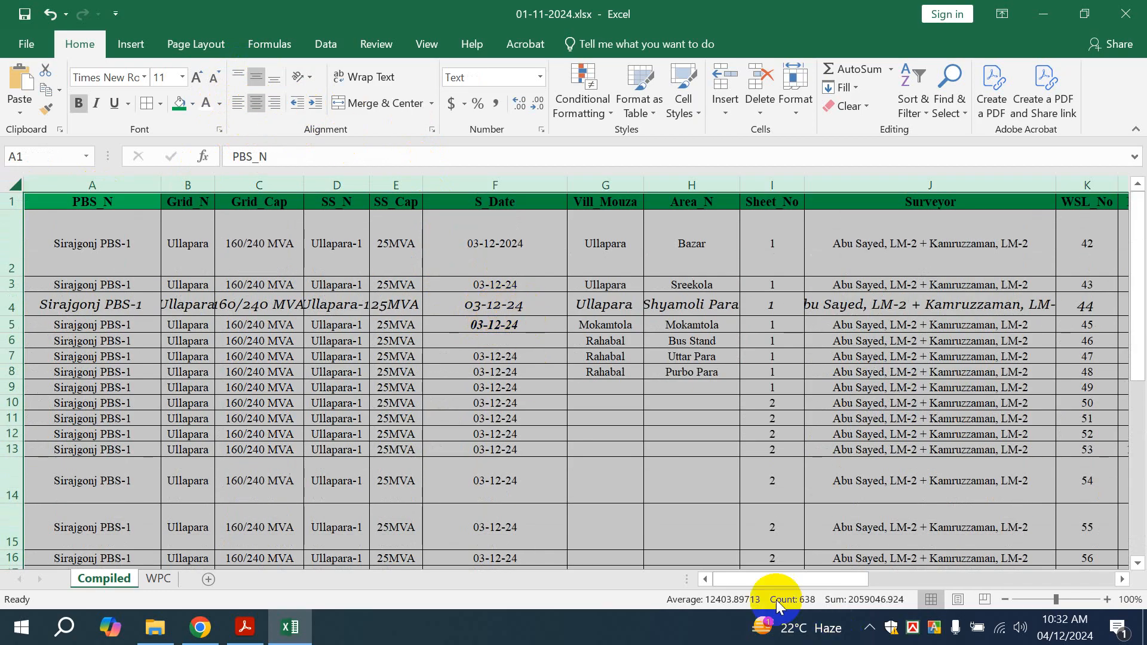
pyautogui.moveTo(768, 578); pyautogui.dragTo(867, 576)
pyautogui.click(794, 371)
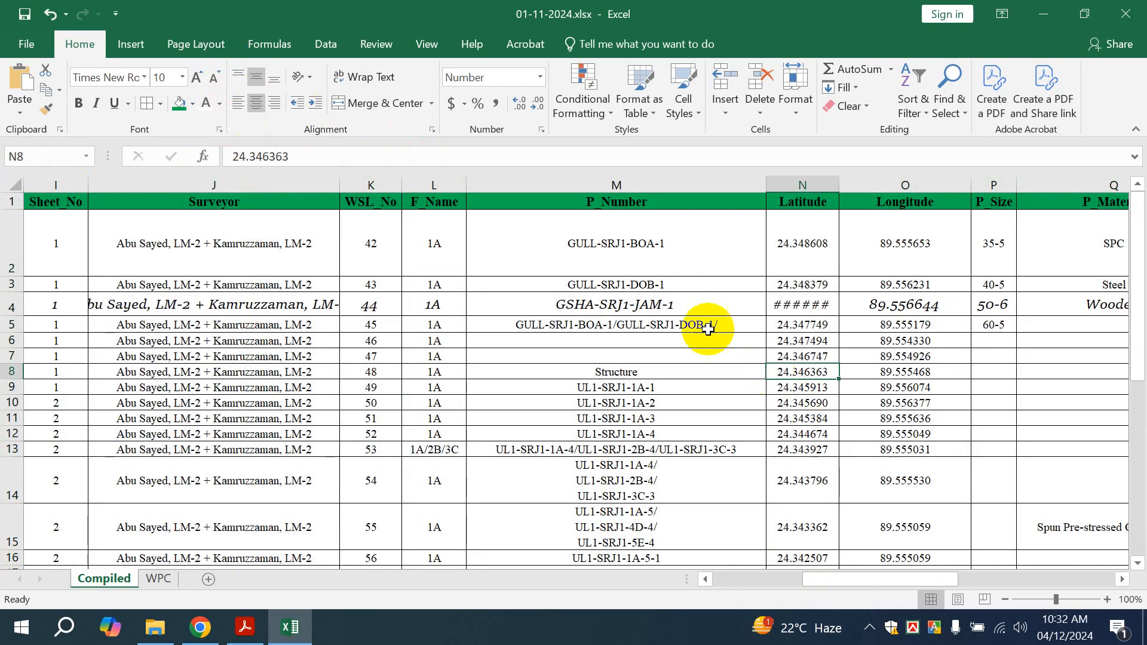
pyautogui.click(616, 184)
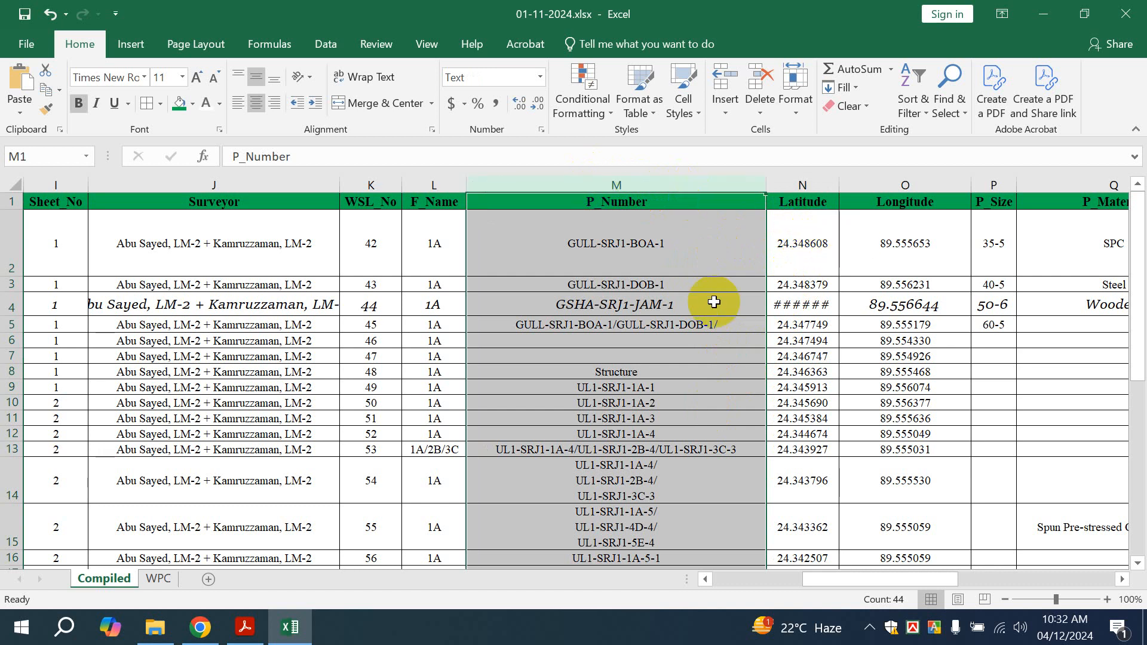
pyautogui.scroll(-4, 676, 284)
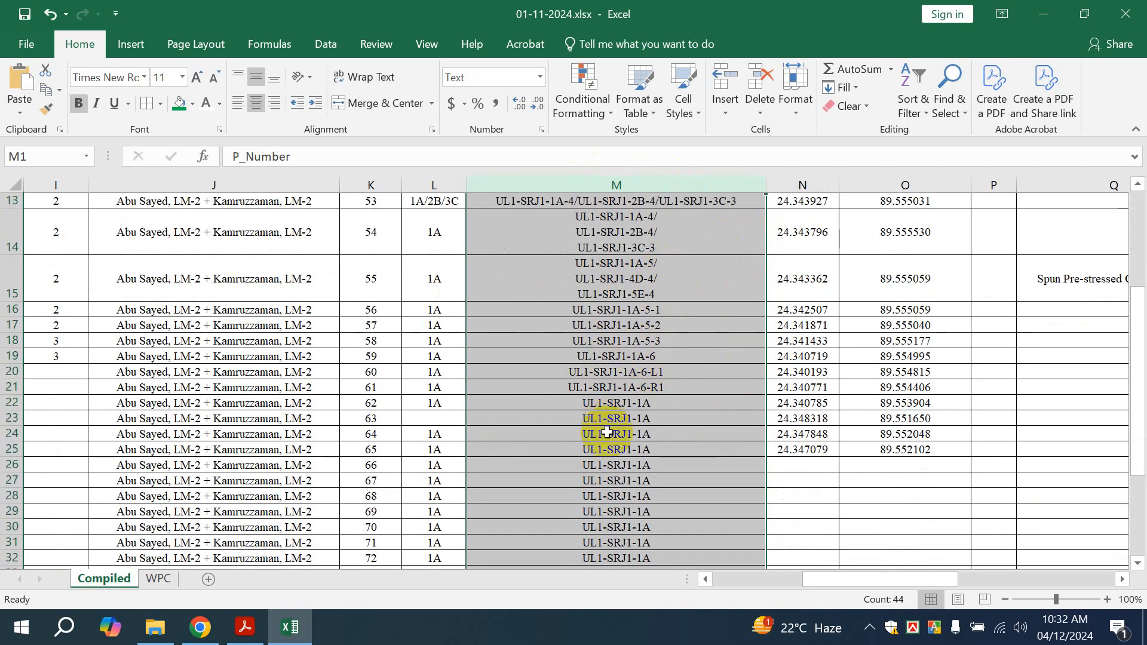
pyautogui.click(622, 419)
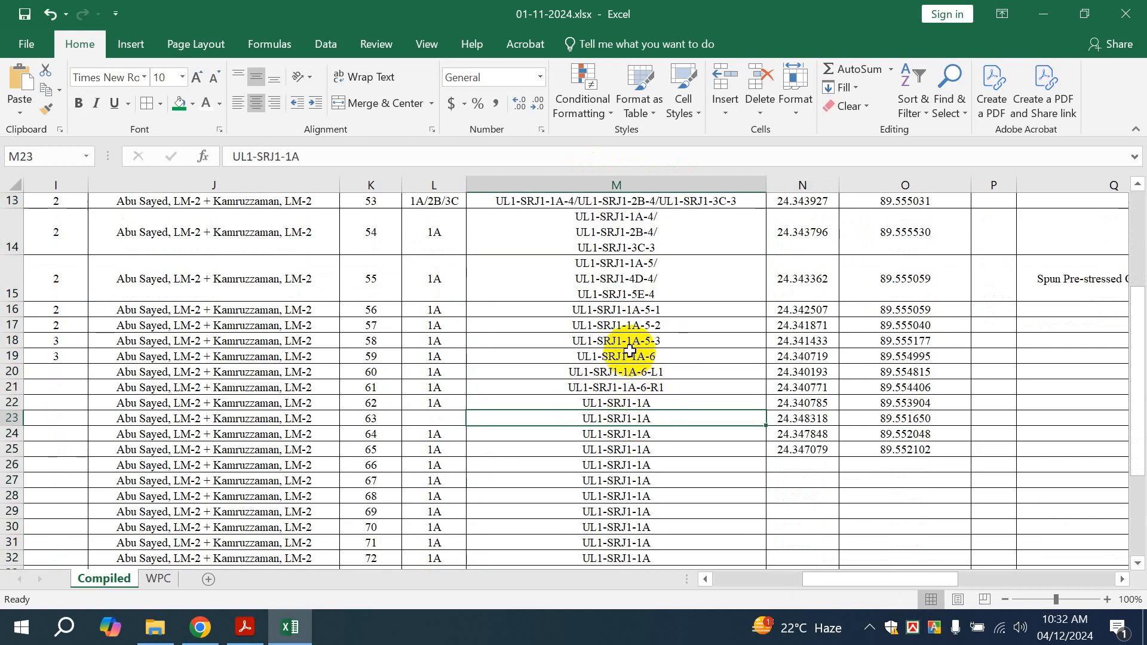
pyautogui.scroll(4, 629, 350)
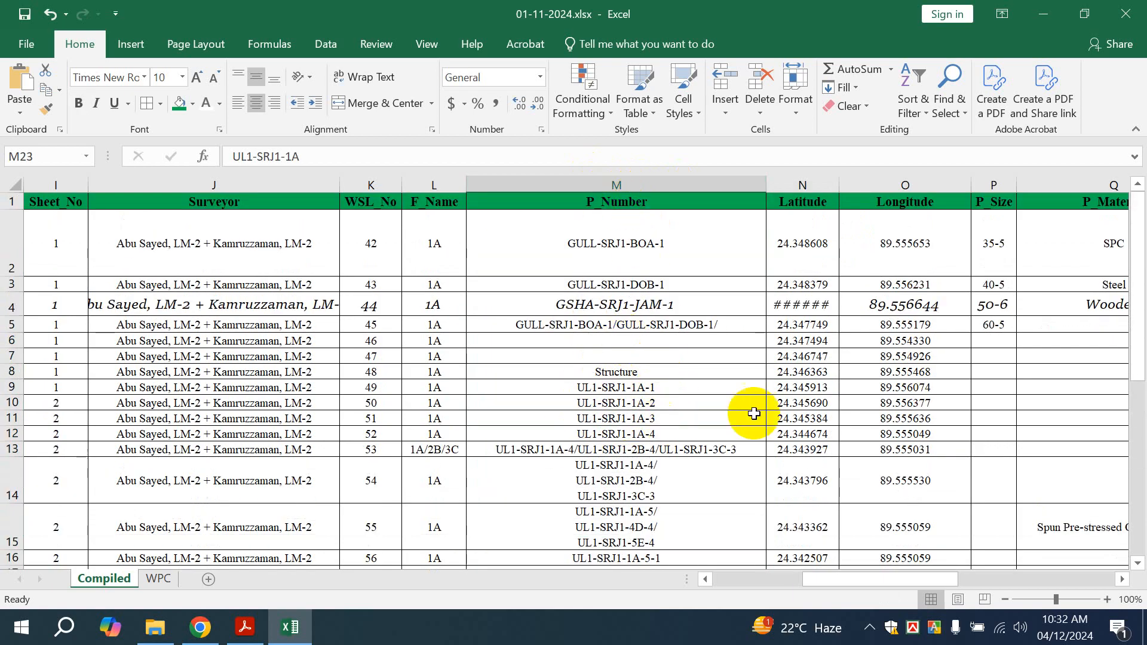
# Left-align the P_Number entries M2:M46 without the header and check them down to the last row
pyautogui.click(617, 194)
pyautogui.click(614, 186)
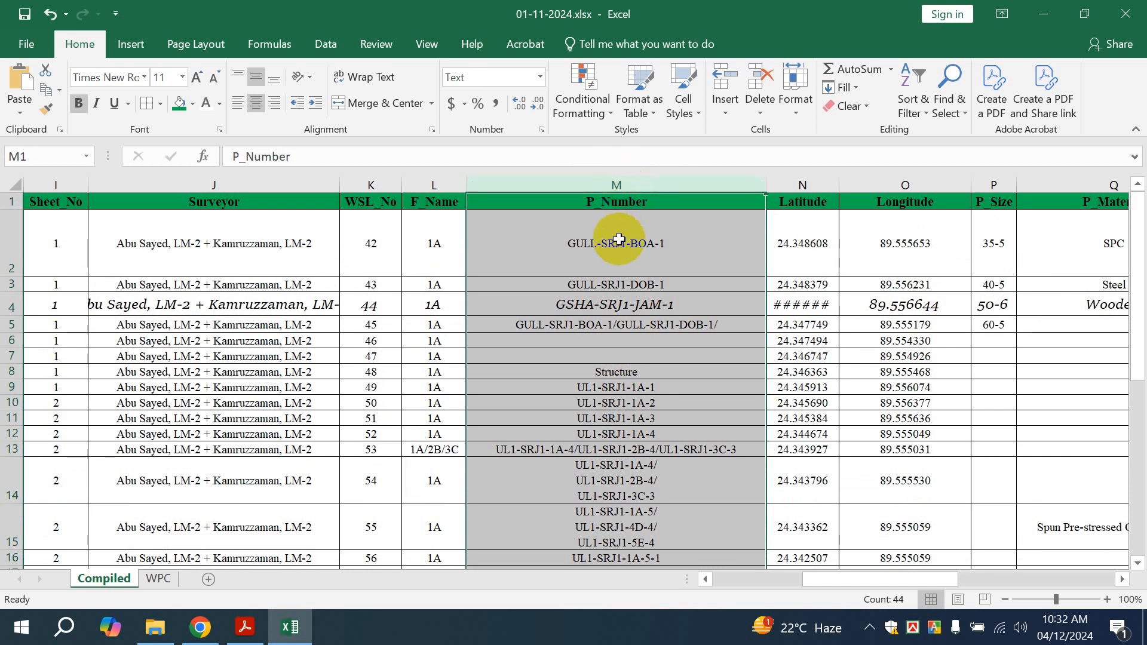
pyautogui.click(610, 218)
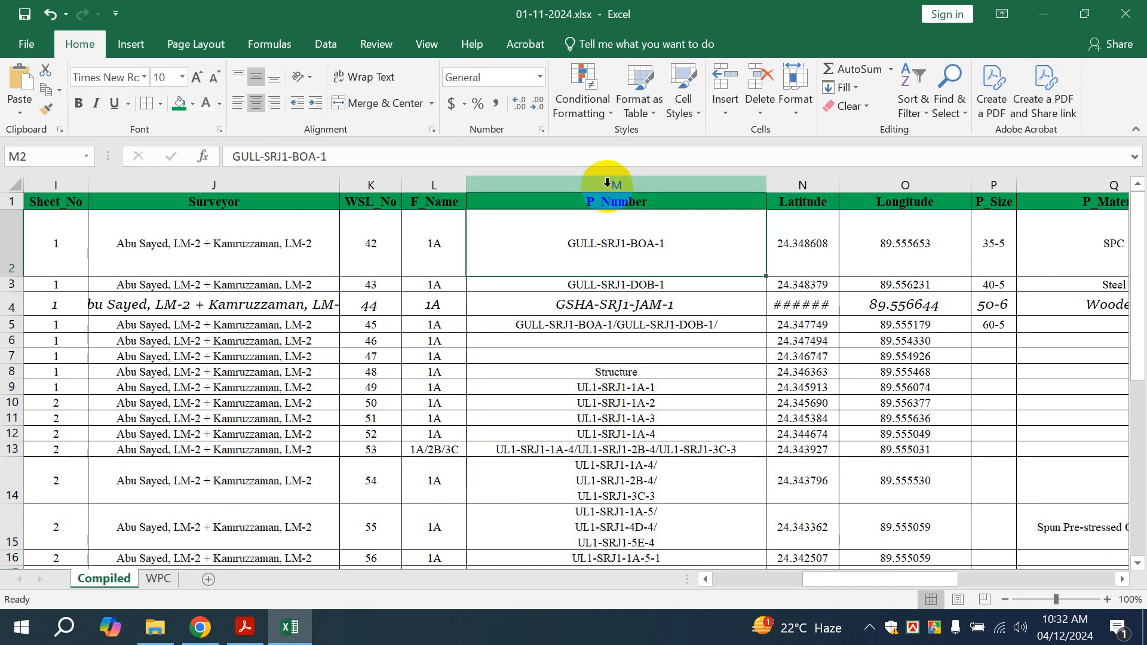
pyautogui.scroll(-12, 653, 366)
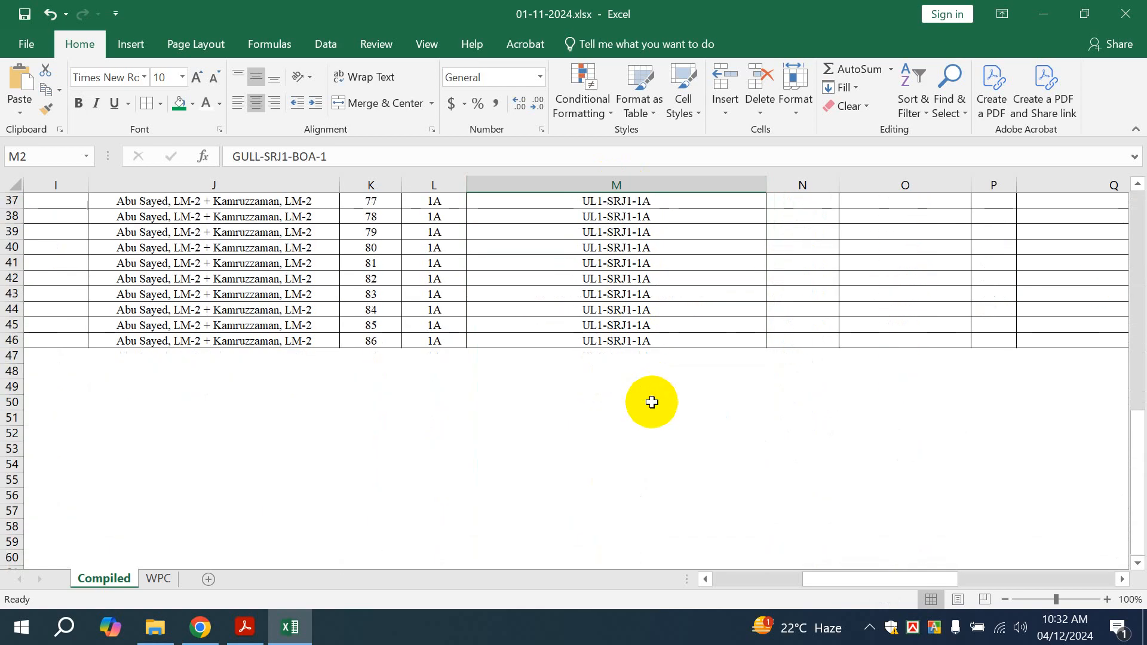
pyautogui.keyDown('shift'); pyautogui.click(633, 346); pyautogui.keyUp('shift')
pyautogui.scroll(7, 662, 366)
pyautogui.scroll(5, 662, 366)
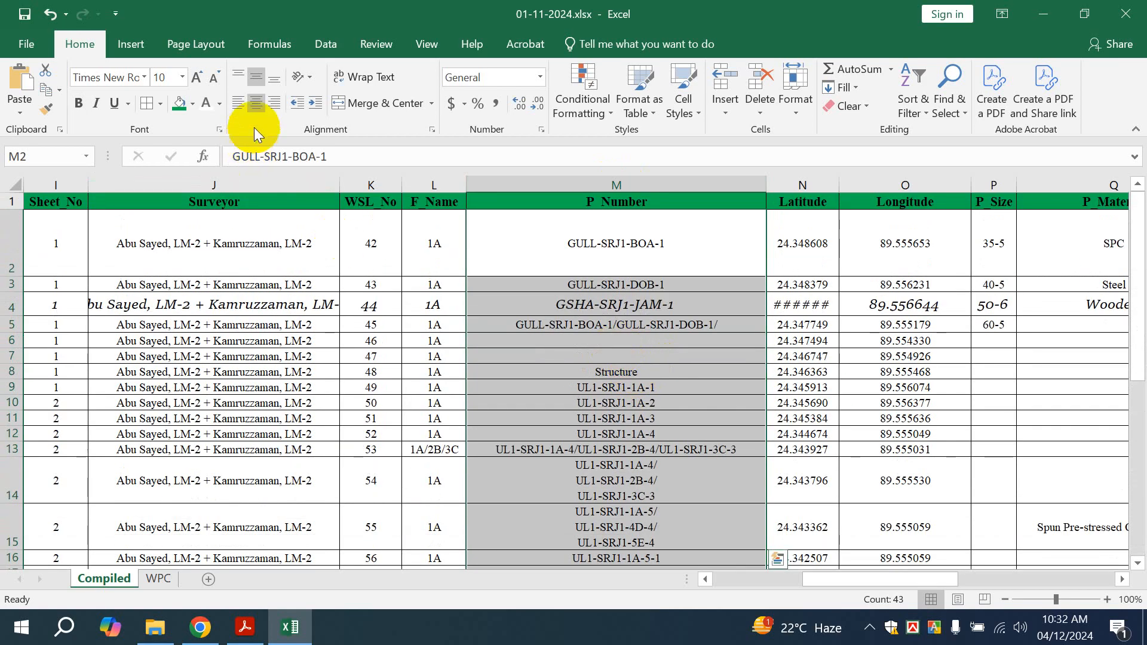
pyautogui.click(241, 104)
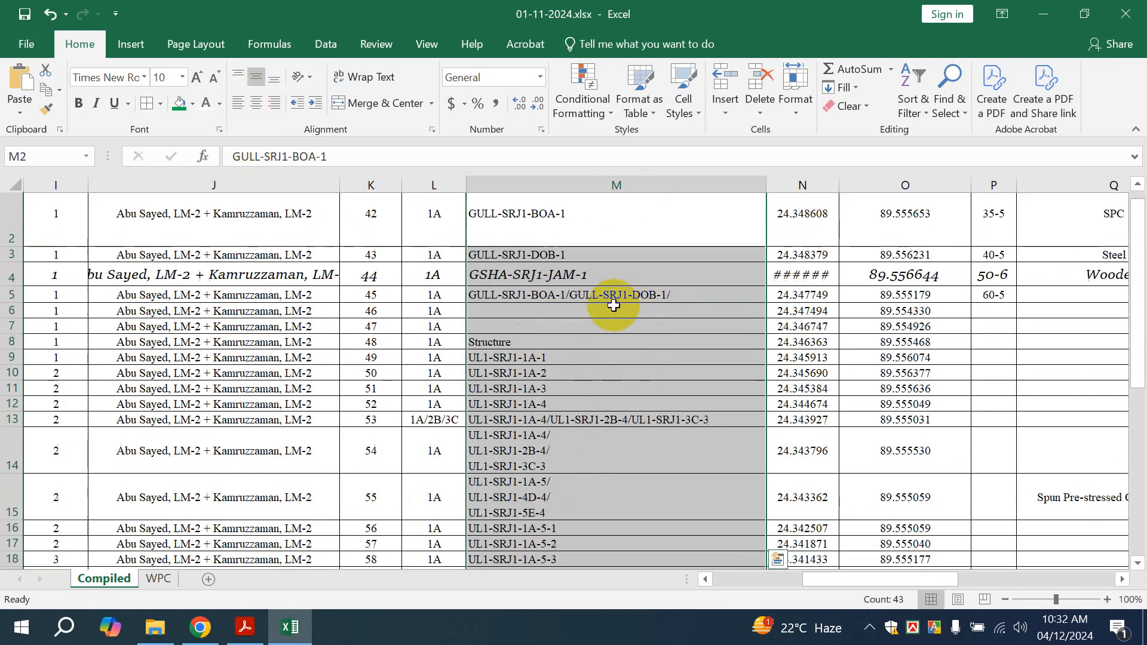
pyautogui.scroll(-4, 597, 297)
pyautogui.scroll(-6, 537, 416)
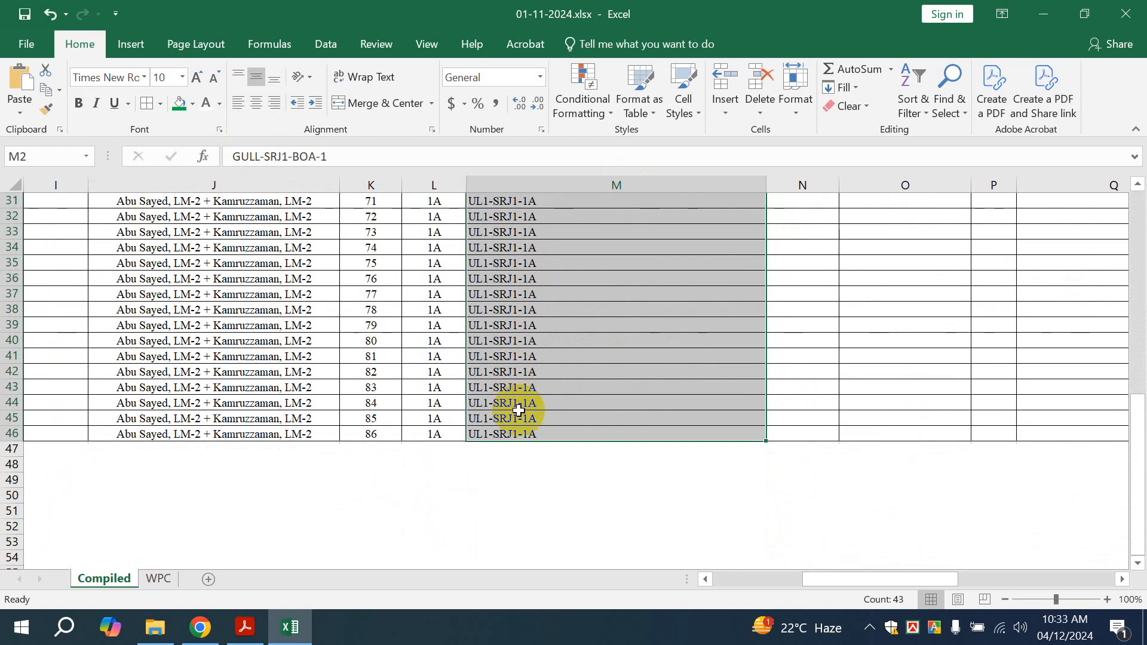
pyautogui.scroll(10, 512, 404)
# Centre the whole P_Number column M again and left-align it together with its header
pyautogui.click(596, 184)
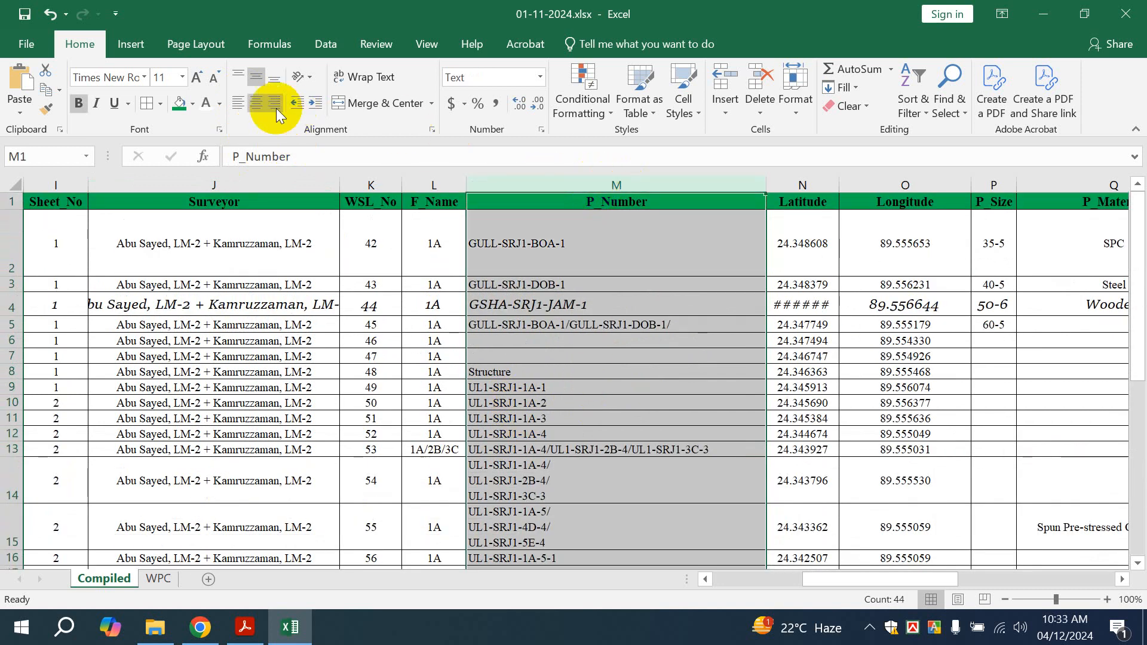
pyautogui.click(253, 108)
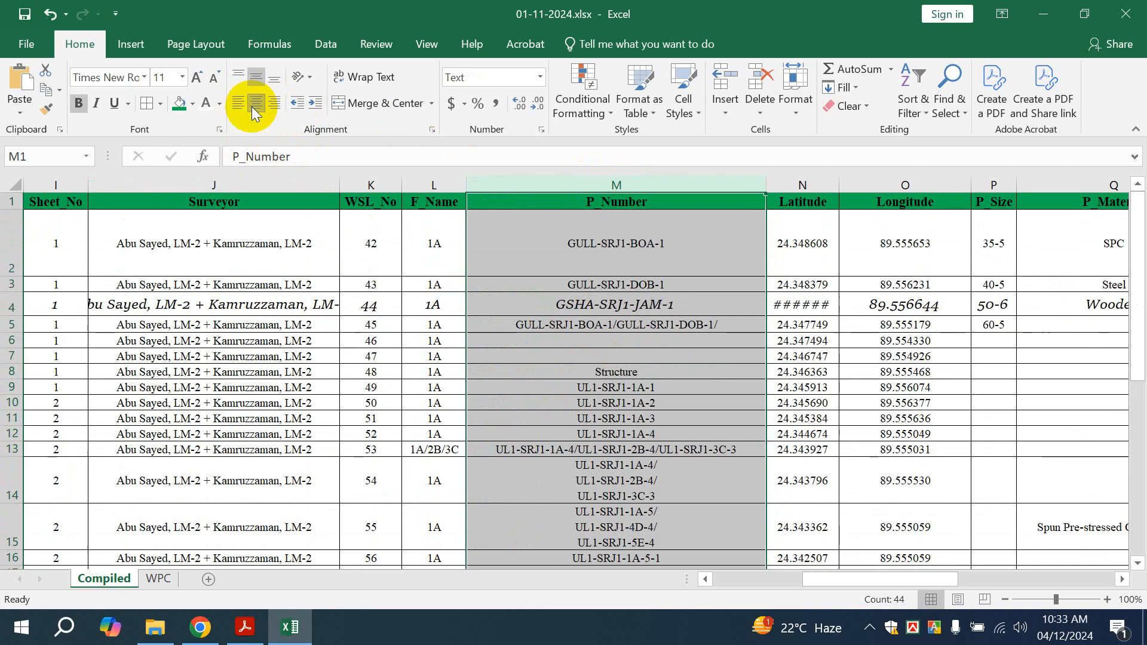
pyautogui.click(239, 105)
pyautogui.click(711, 353)
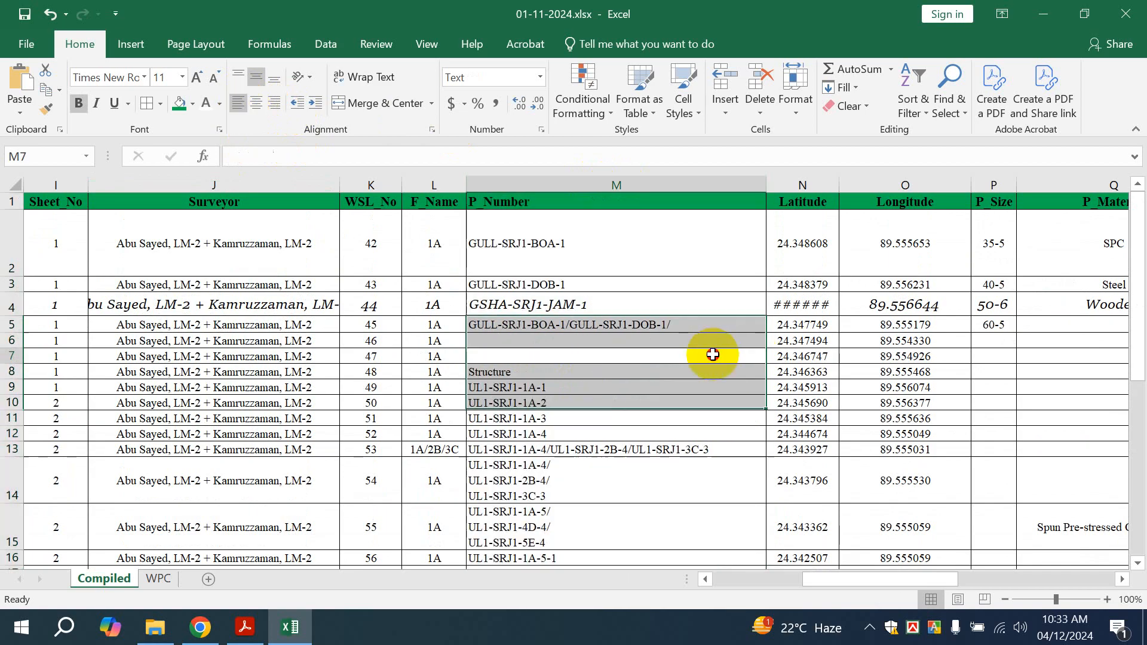
# Centre only the P_Number header cell M1 horizontally and check the column's alignment
pyautogui.click(502, 201)
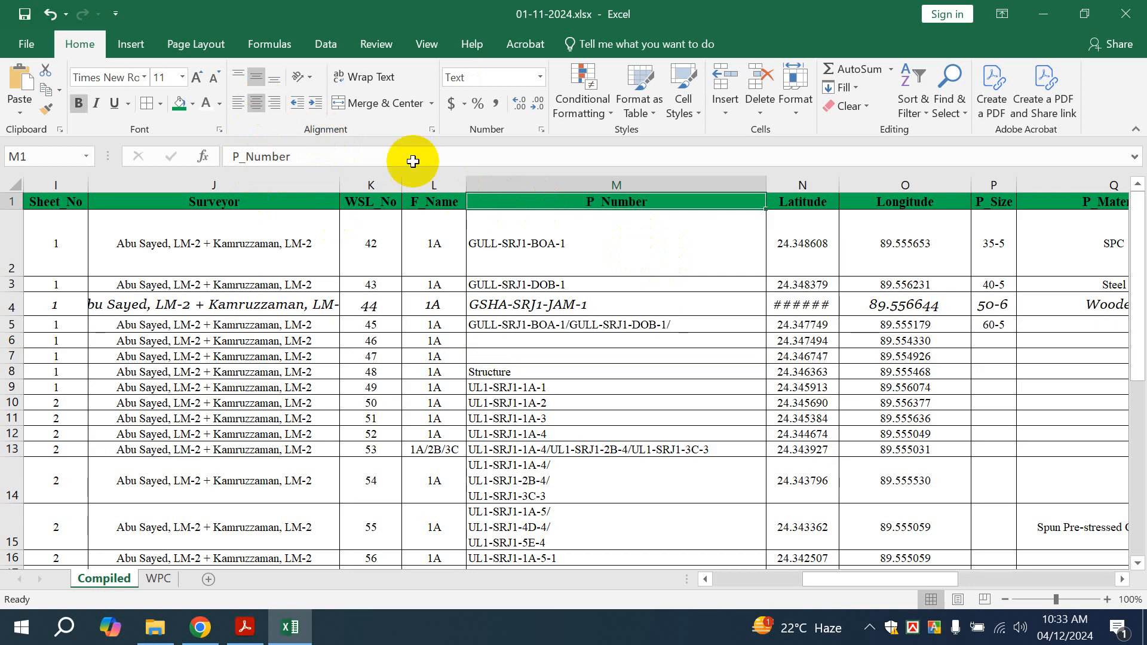
pyautogui.scroll(-9, 595, 247)
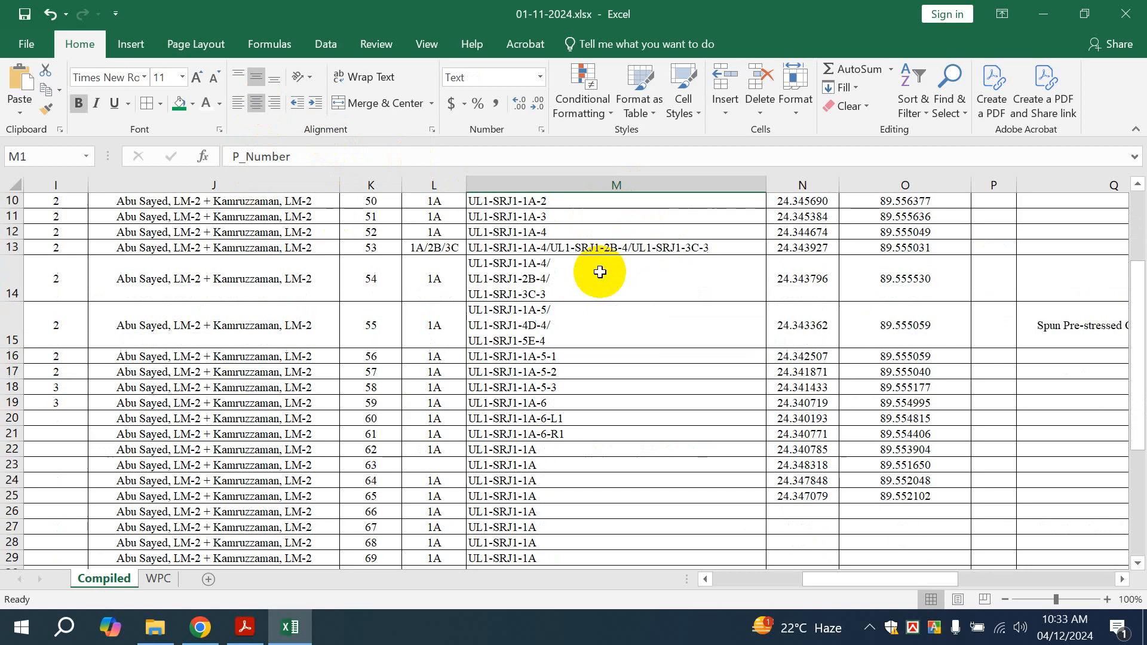
pyautogui.scroll(6, 607, 358)
pyautogui.scroll(3, 627, 368)
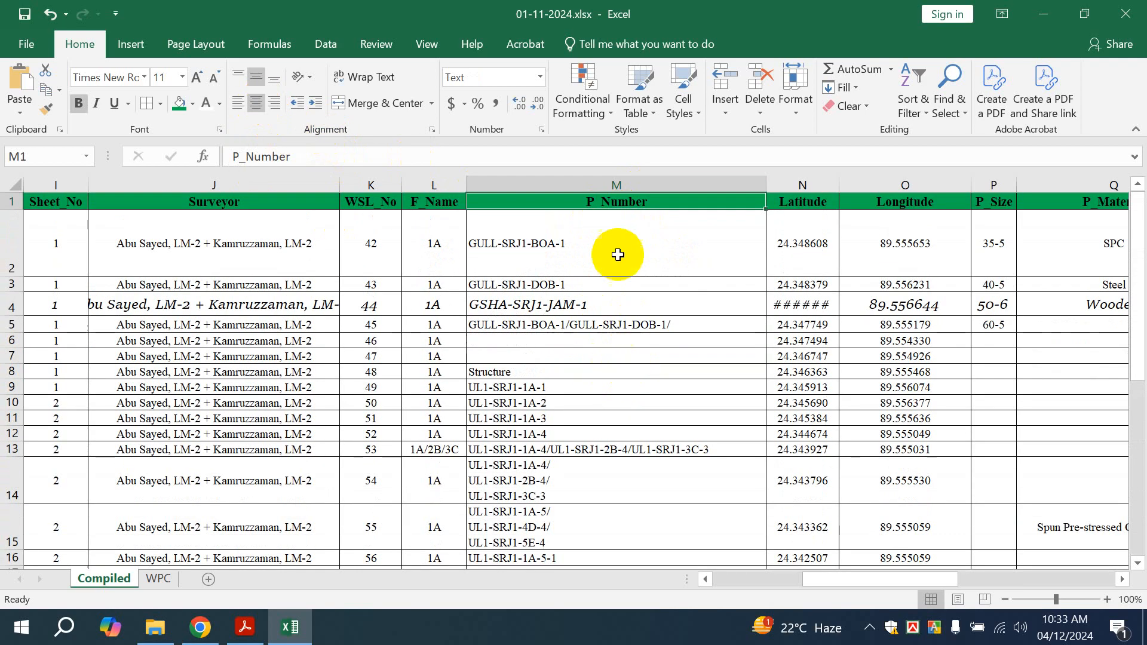
# Try centre and right alignment on the P_Number entries below the header, ending with left alignment
pyautogui.click(593, 187)
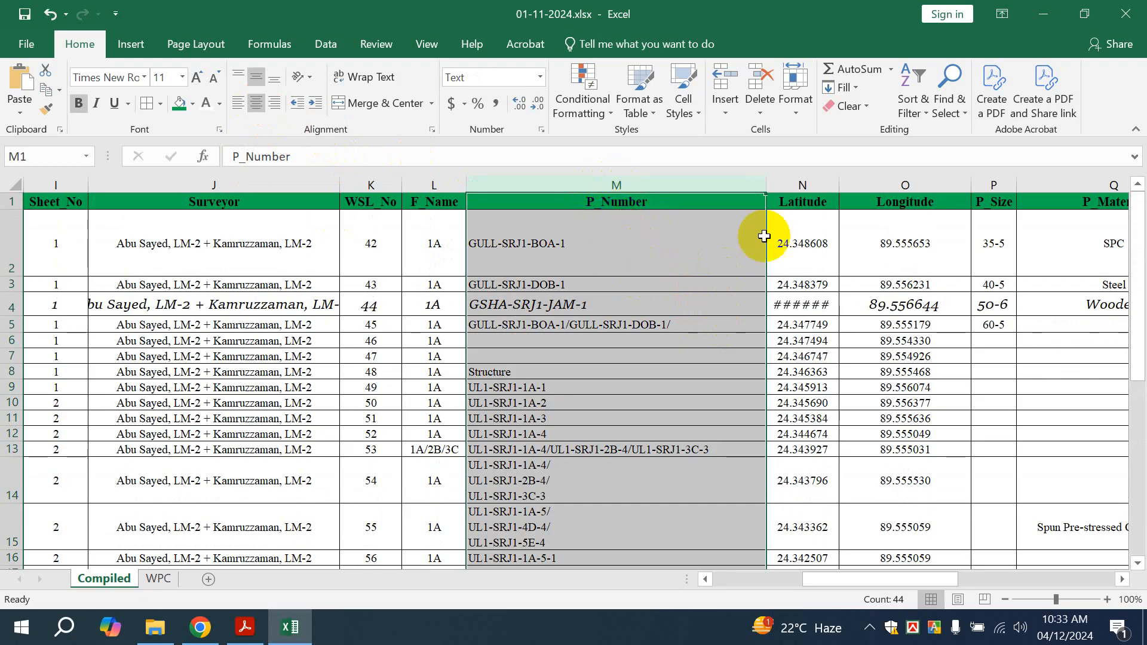
pyautogui.keyDown('ctrl'); pyautogui.click(635, 247); pyautogui.keyUp('ctrl')
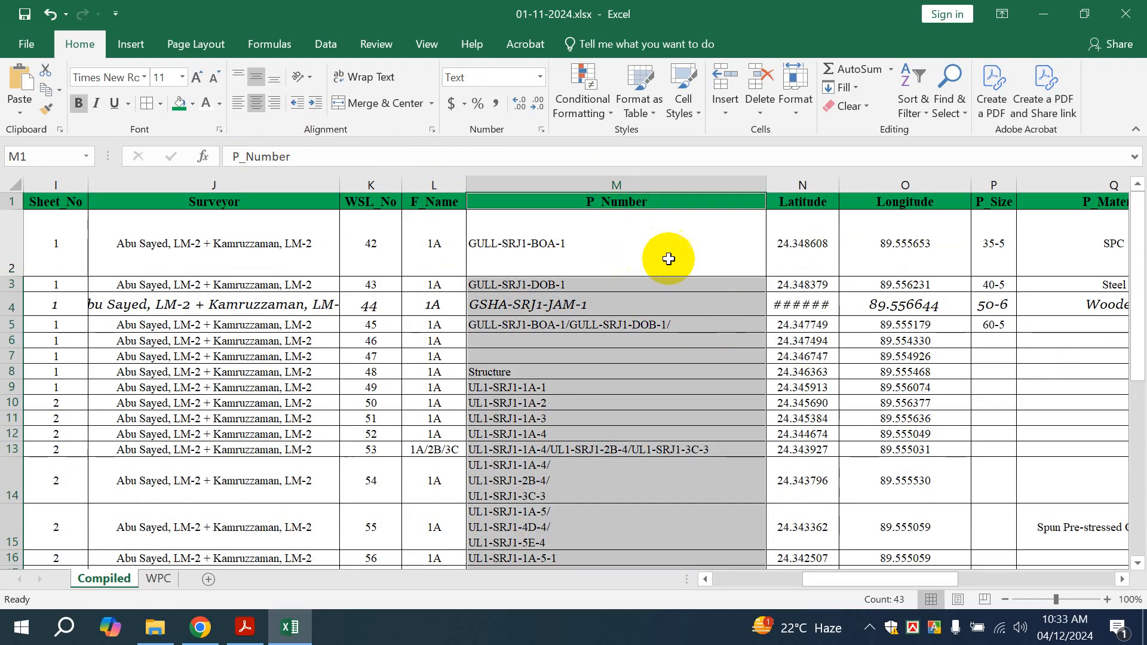
pyautogui.click(645, 239)
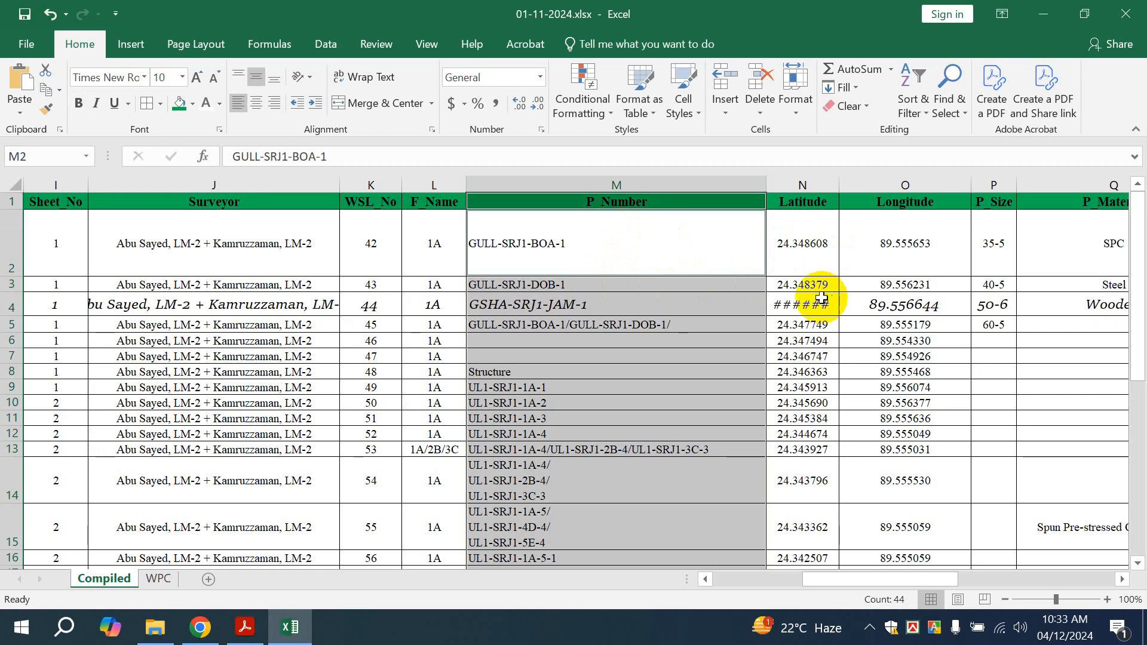
pyautogui.click(572, 179)
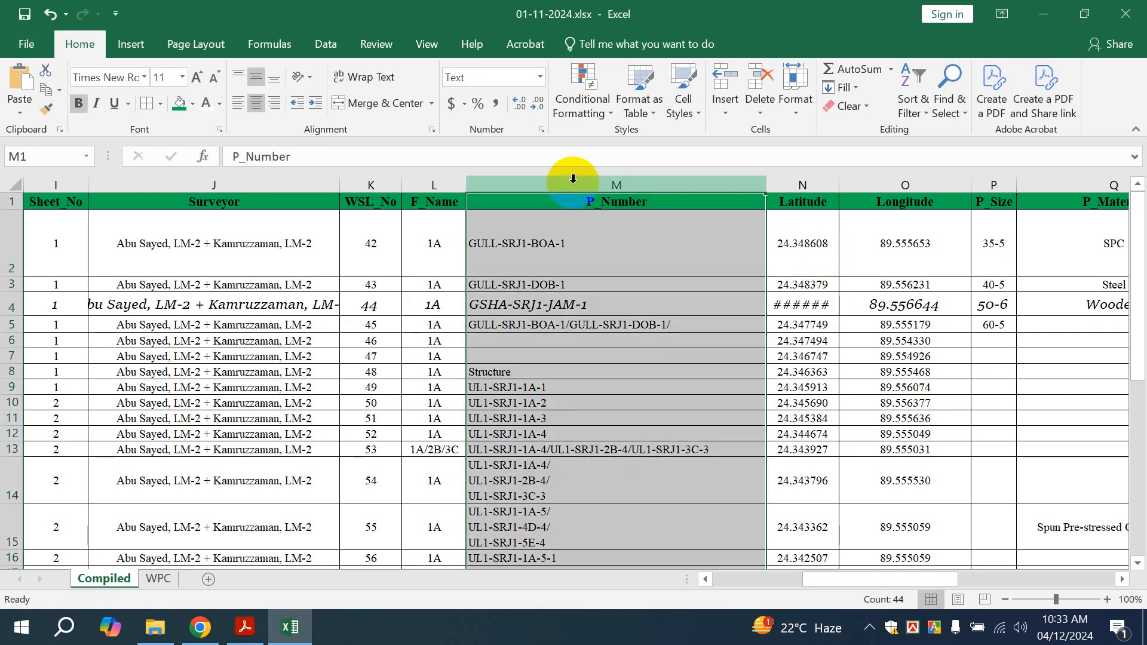
pyautogui.keyDown('ctrl'); pyautogui.click(604, 202); pyautogui.keyUp('ctrl')
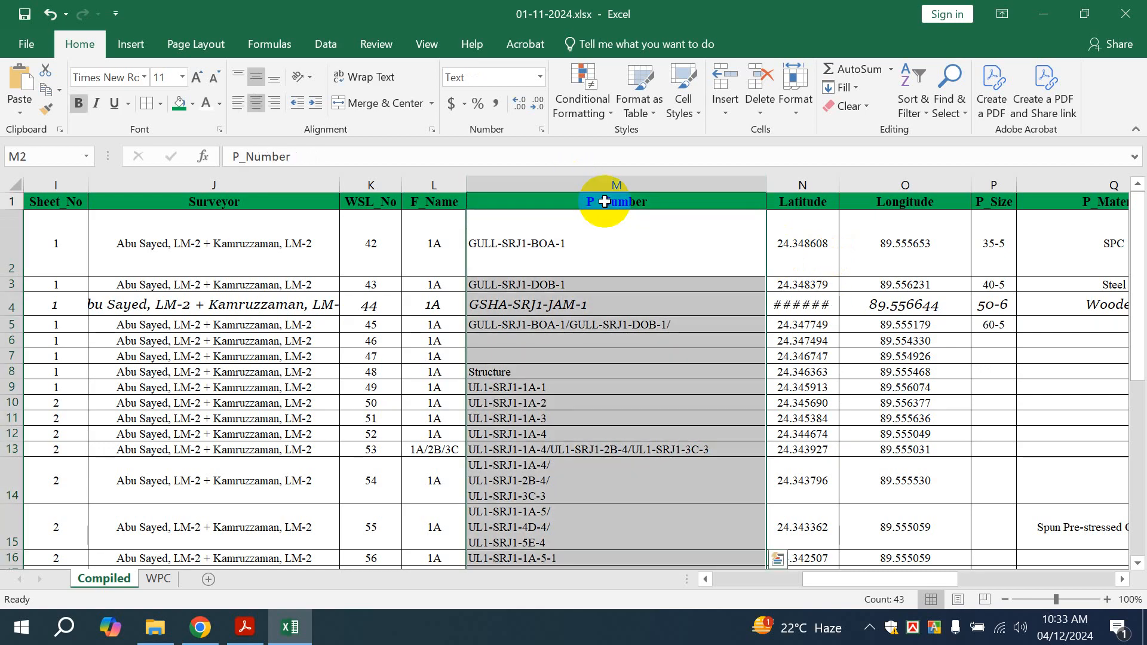
pyautogui.click(257, 103)
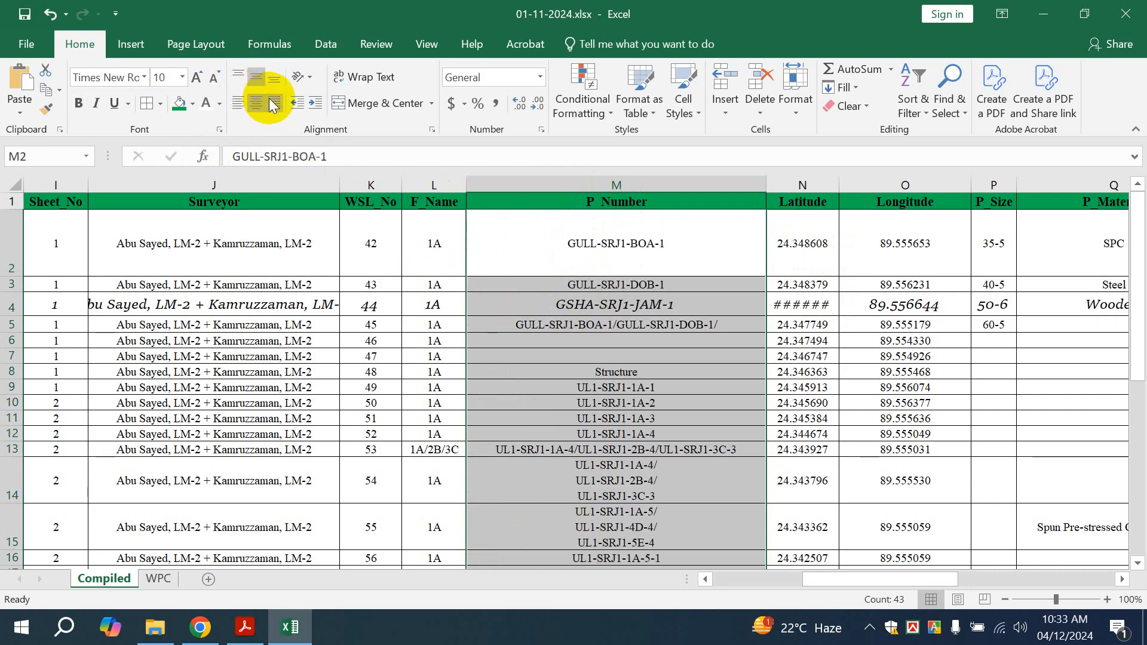
pyautogui.click(272, 104)
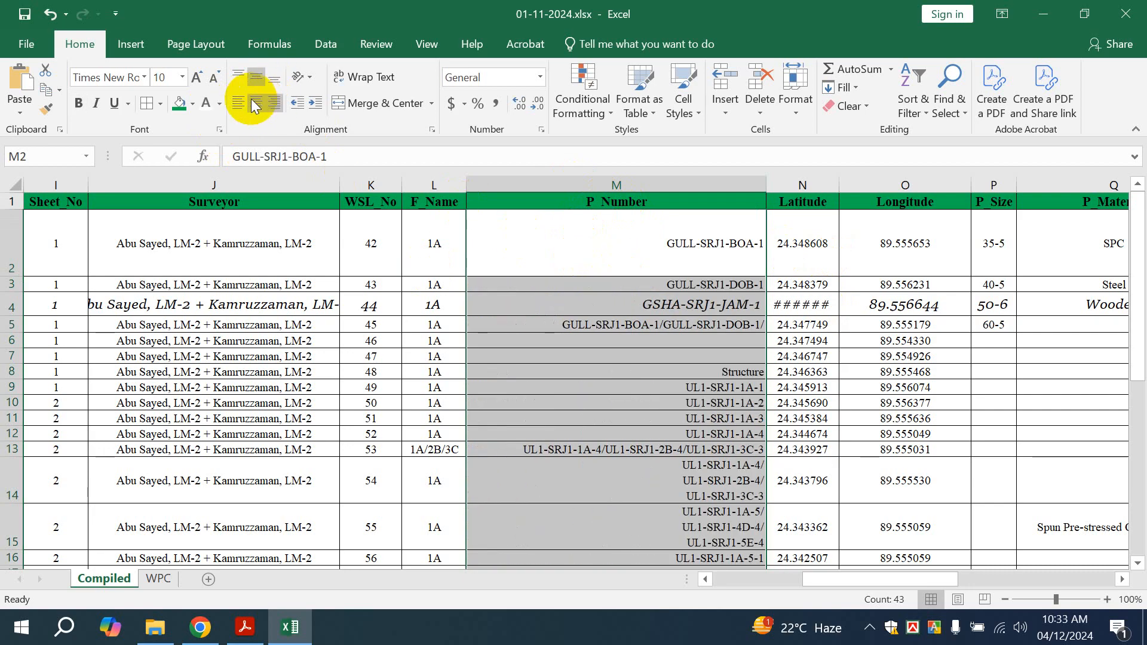
pyautogui.click(257, 105)
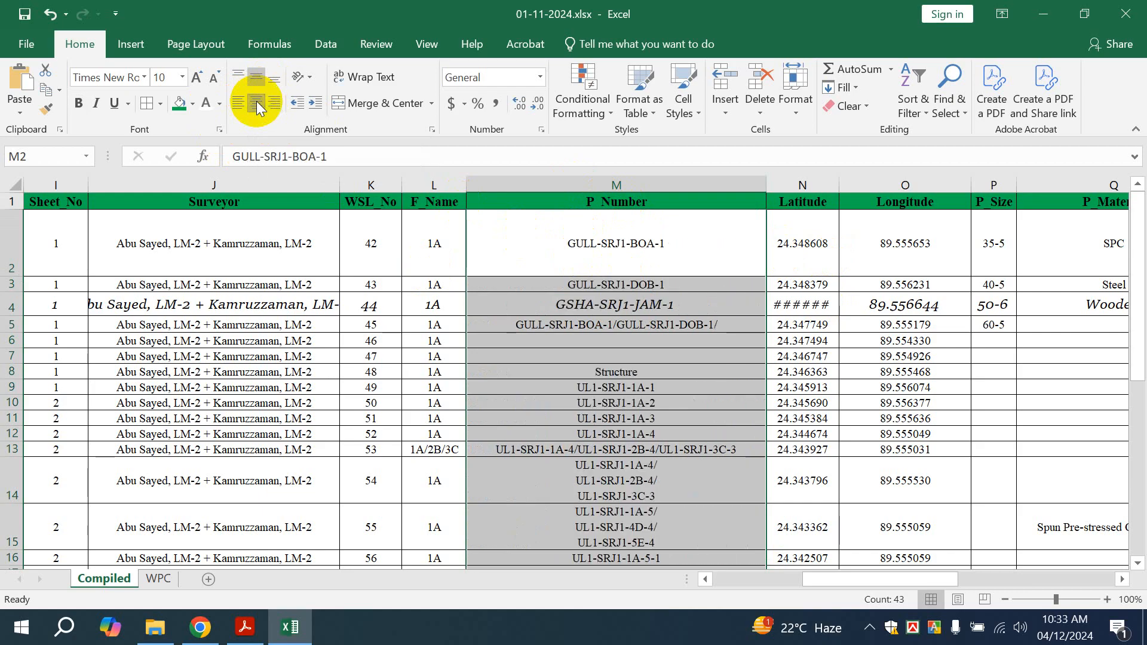
pyautogui.click(239, 103)
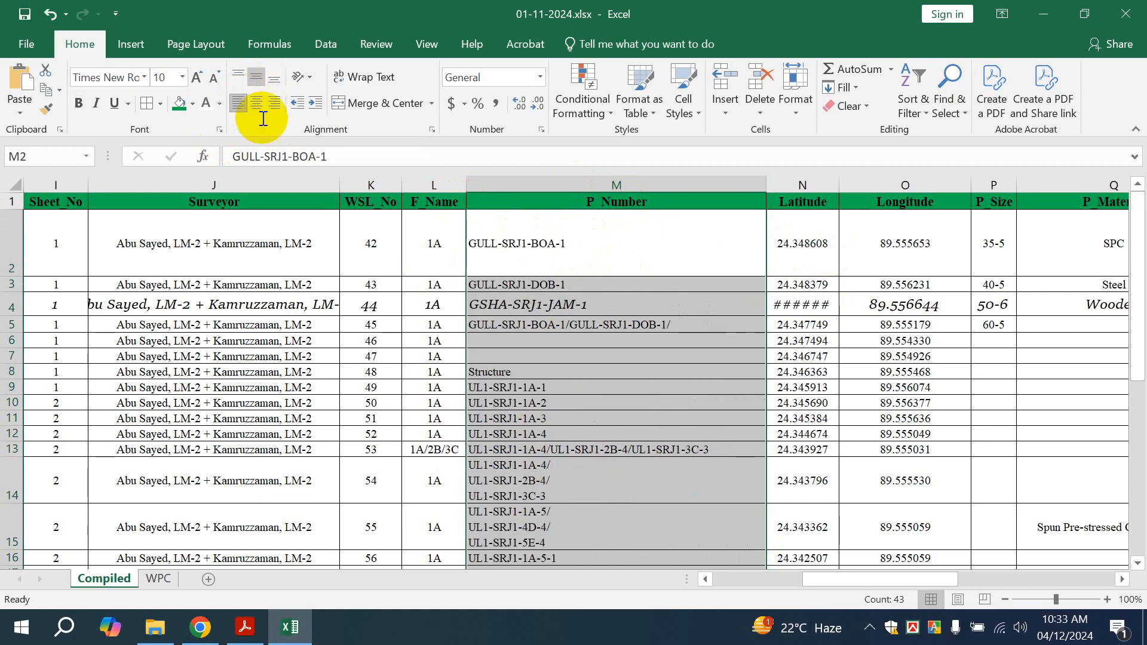
# Try right alignment on the whole P_Number column M including its header, ending with centre alignment
pyautogui.click(613, 184)
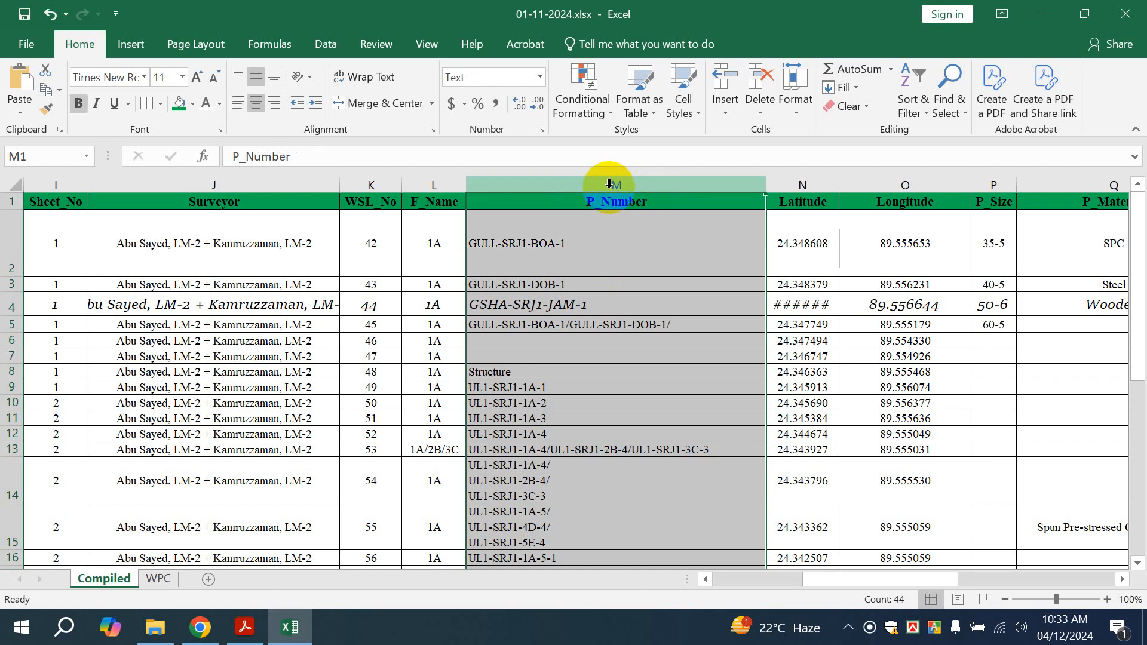
pyautogui.click(253, 106)
pyautogui.click(254, 107)
pyautogui.click(274, 103)
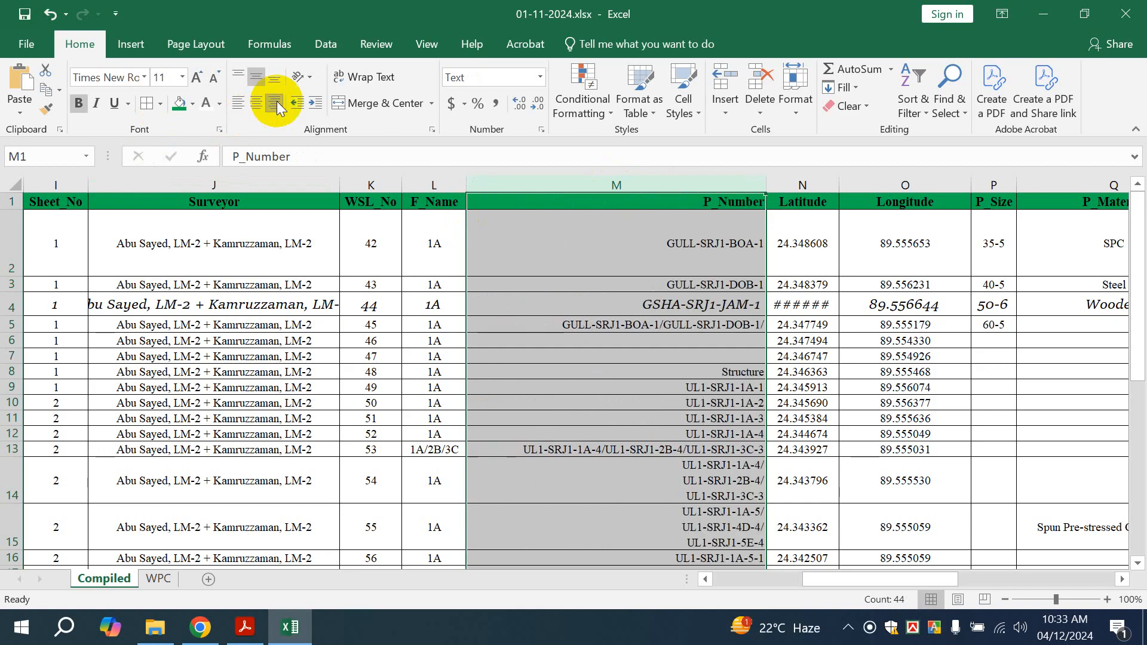
pyautogui.click(255, 104)
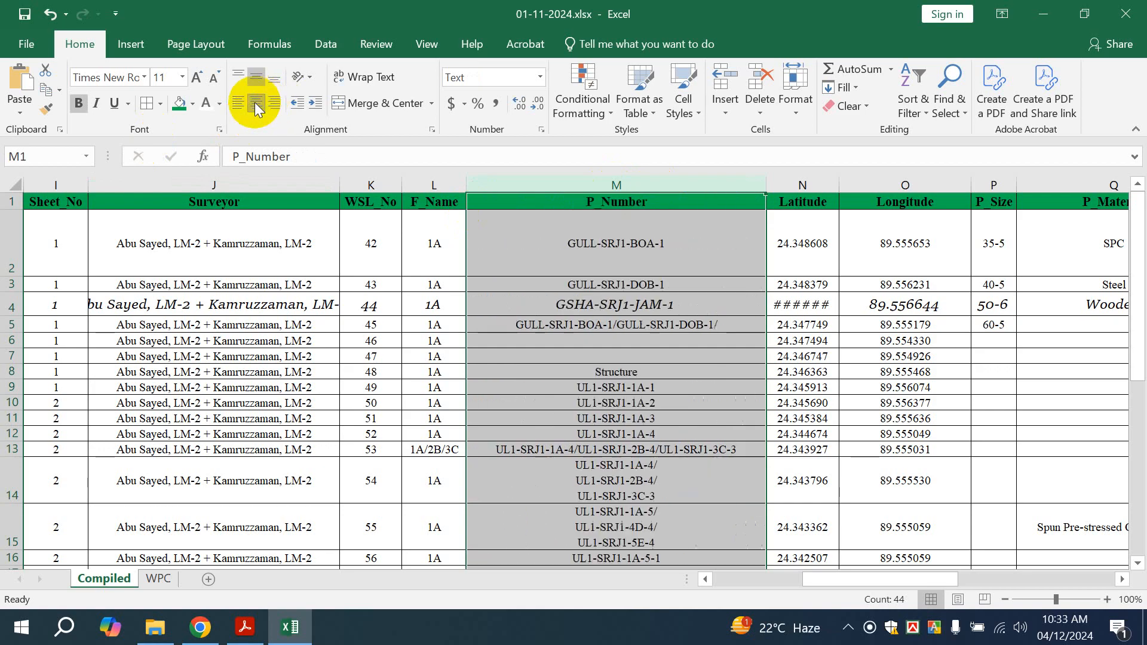
# Exclude header cell M1 from the column M selection and left-align the remaining P_Number entries
pyautogui.keyDown('ctrl'); pyautogui.click(615, 201); pyautogui.keyUp('ctrl')
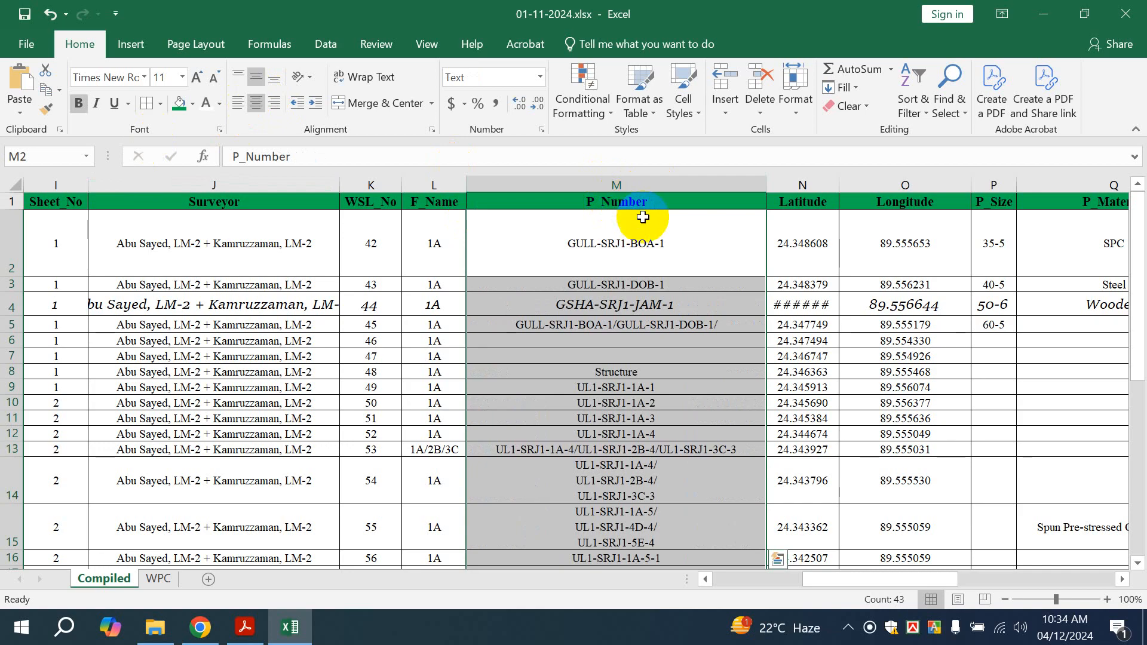
pyautogui.click(240, 105)
pyautogui.click(251, 106)
pyautogui.click(268, 105)
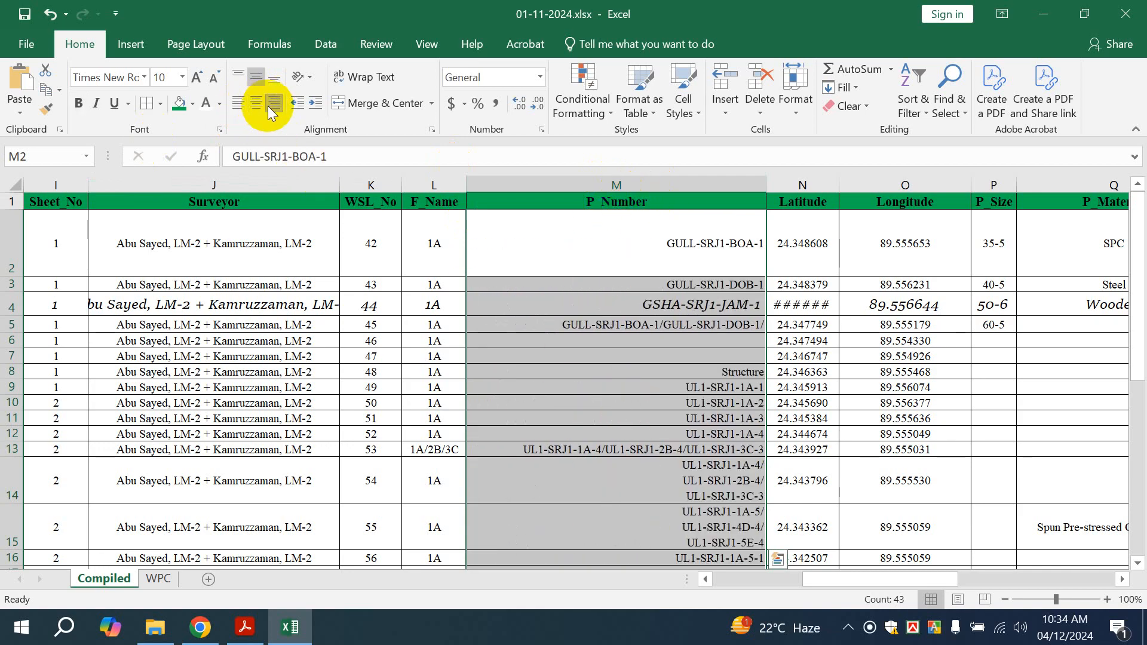
pyautogui.click(248, 106)
pyautogui.click(238, 104)
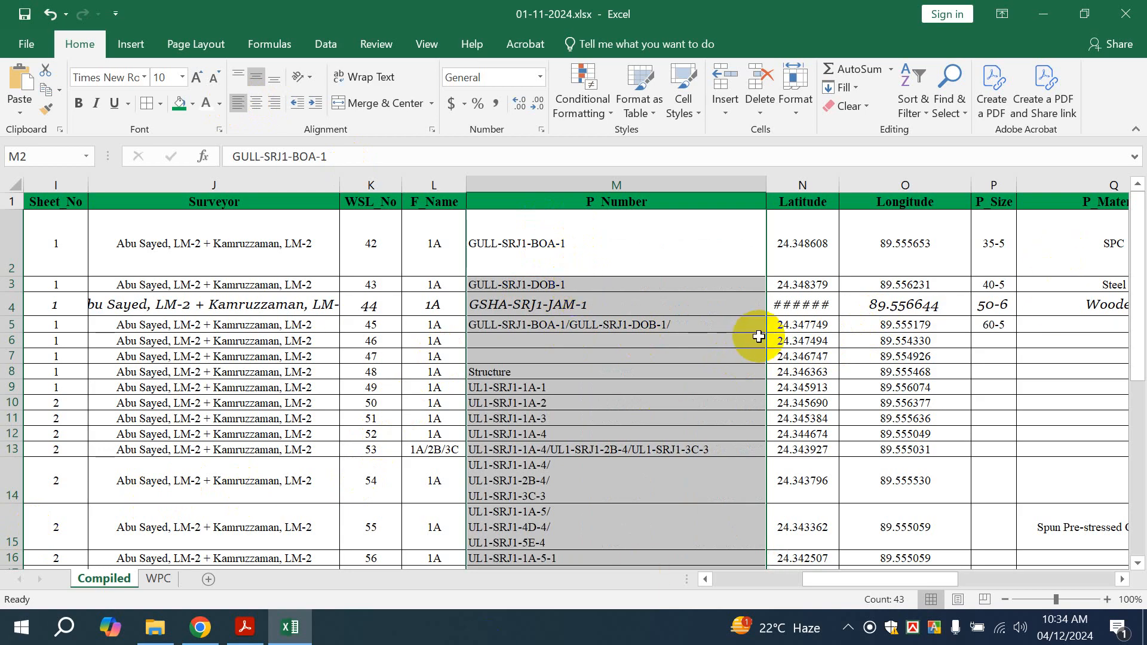
# Check the formatting of the whole Compiled sheet from column A and down to the last data row
pyautogui.moveTo(872, 582); pyautogui.dragTo(771, 582)
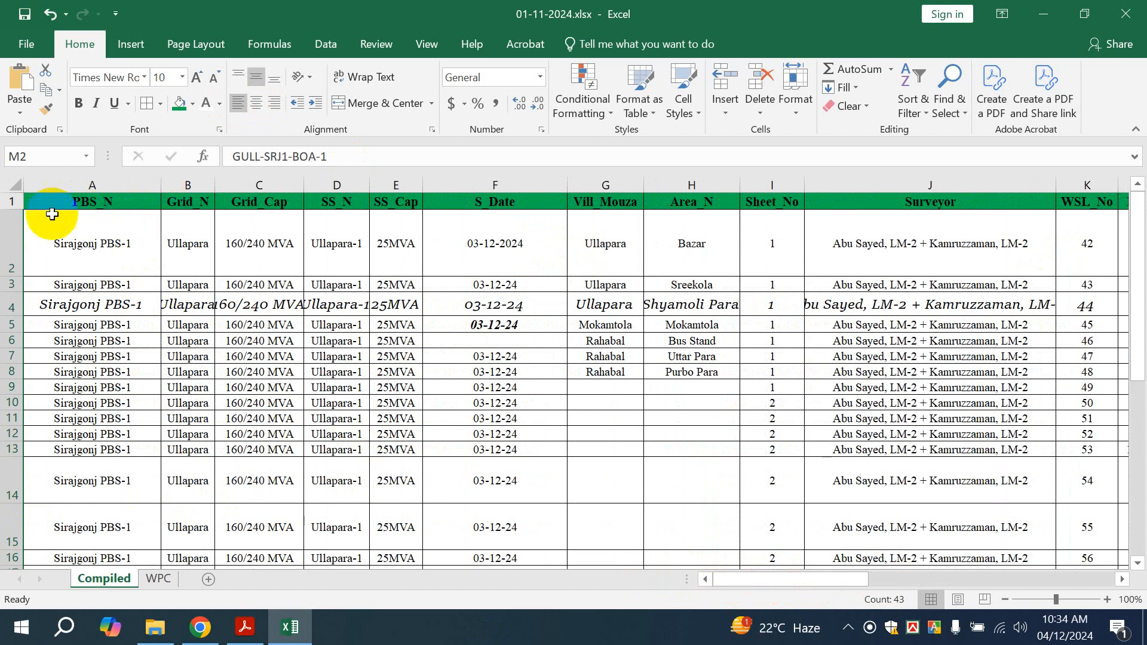
pyautogui.click(11, 188)
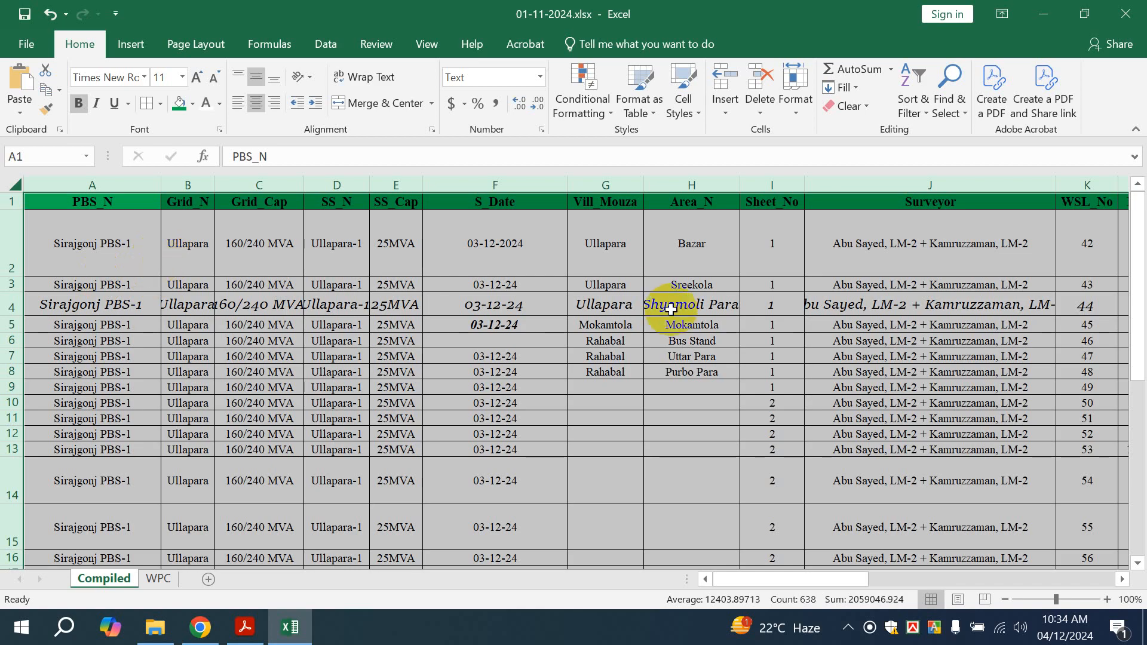
pyautogui.click(608, 303)
pyautogui.scroll(-13, 601, 314)
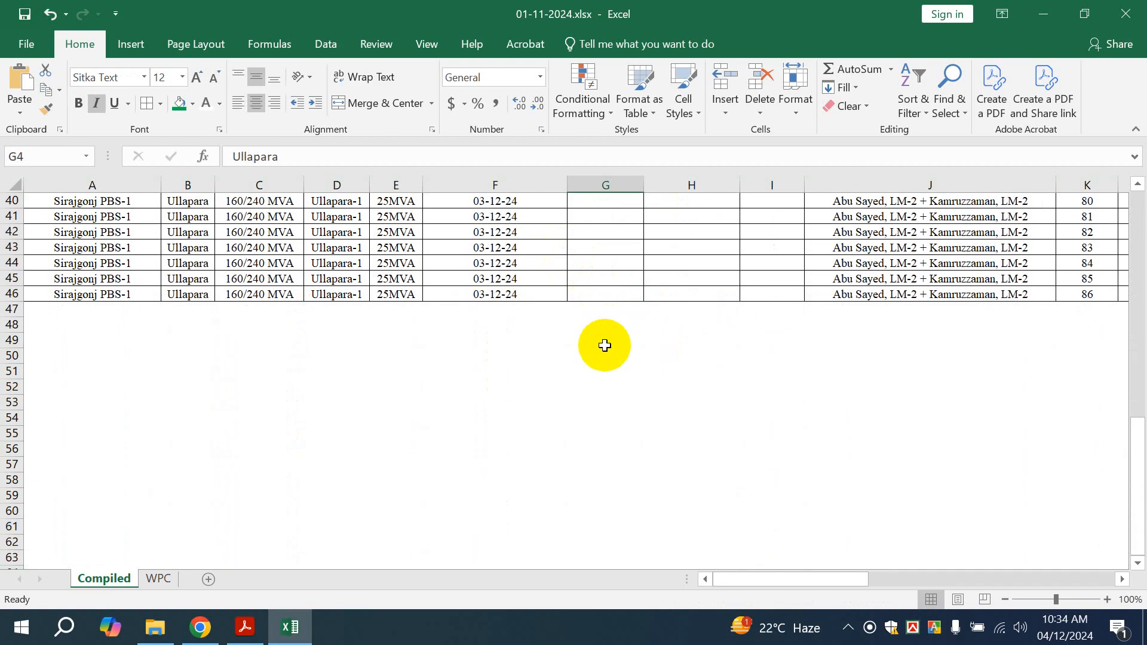
pyautogui.scroll(13, 604, 334)
# Clear the Vill_Mouza entry in G2 and try Wrap Text on cells F2:G2
pyautogui.moveTo(516, 251); pyautogui.dragTo(589, 249)
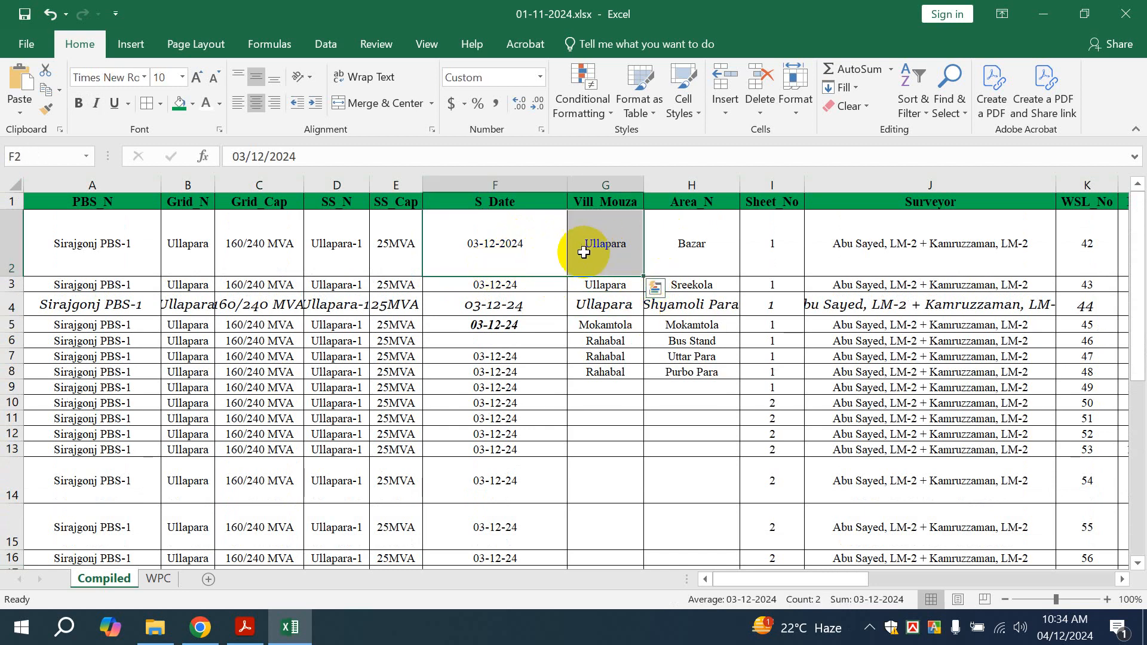
pyautogui.click(361, 77)
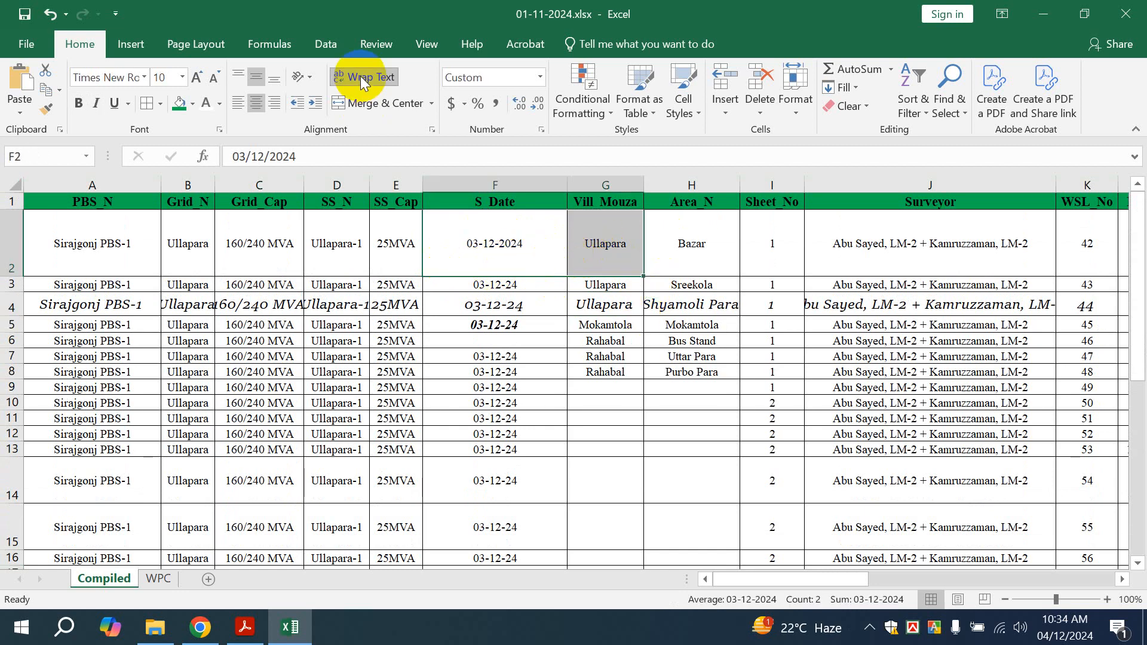
pyautogui.click(619, 239)
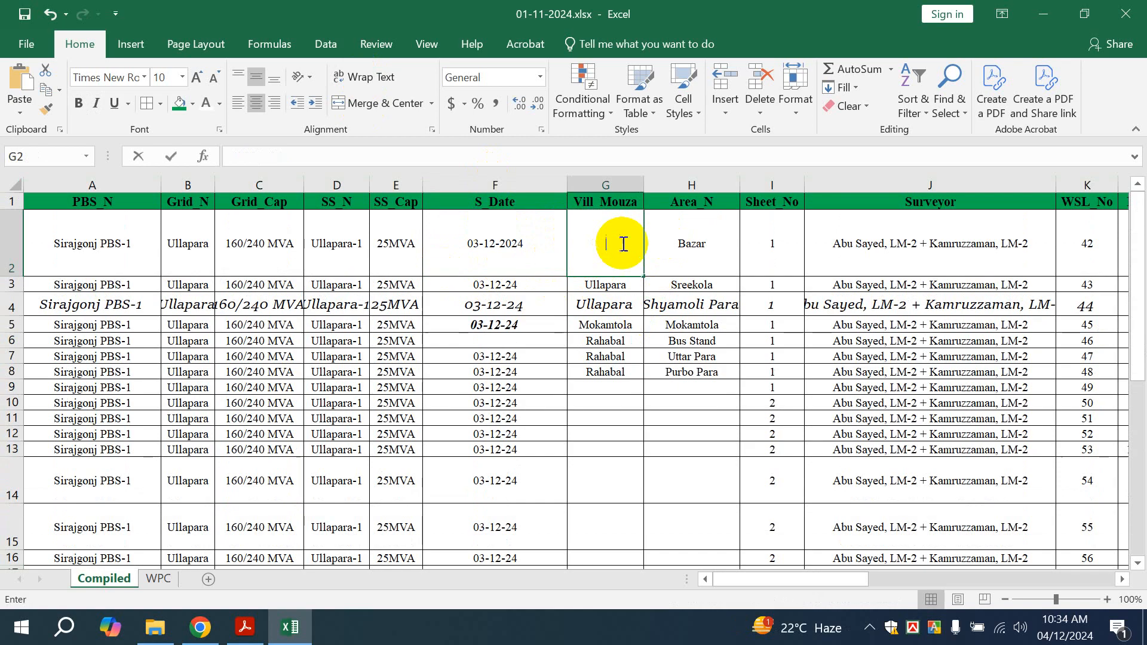
pyautogui.moveTo(530, 244); pyautogui.dragTo(584, 248)
pyautogui.click(366, 78)
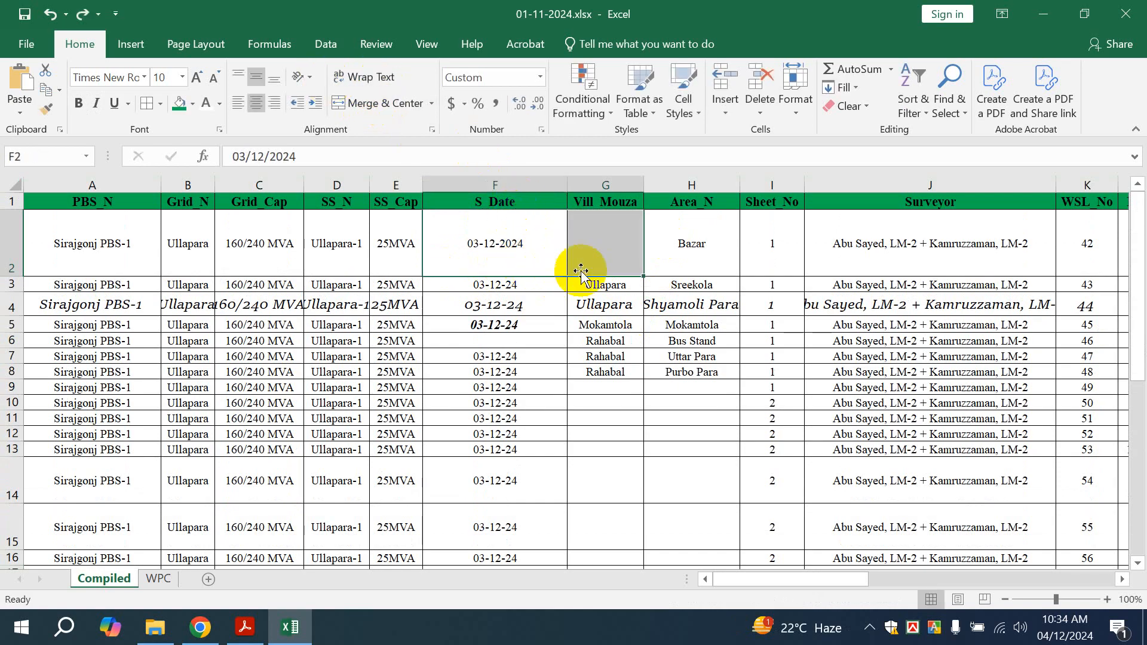
# Wrap the text in Grid_N cell B4 and widen column B until the word fits on one line
pyautogui.click(191, 308)
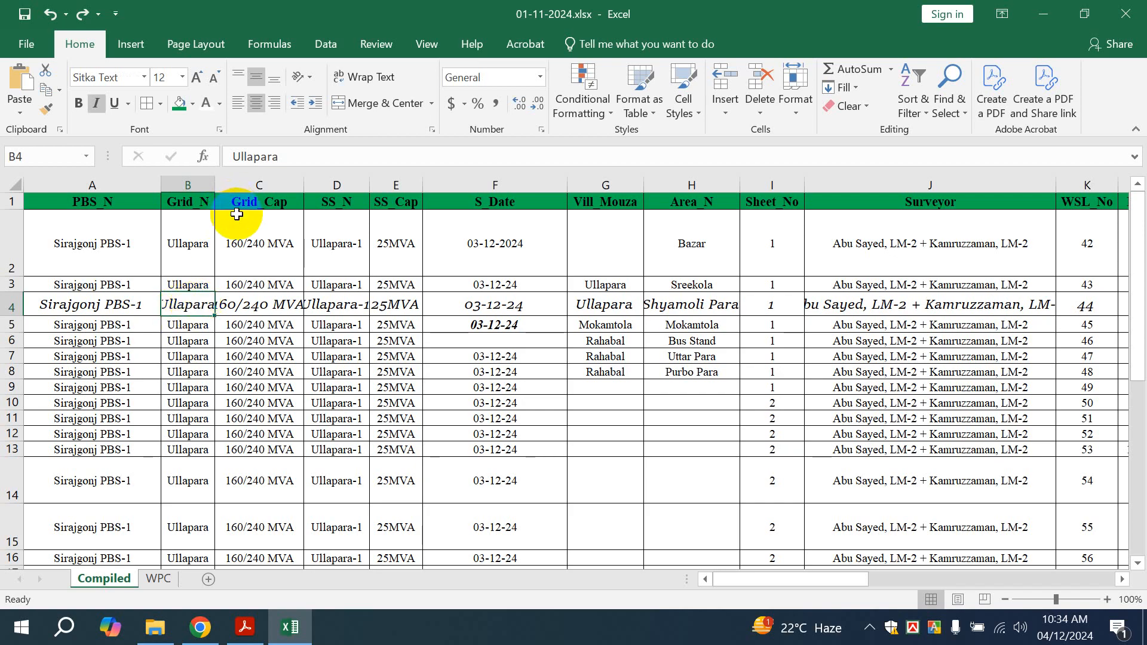
pyautogui.doubleClick(194, 306)
pyautogui.click(203, 337)
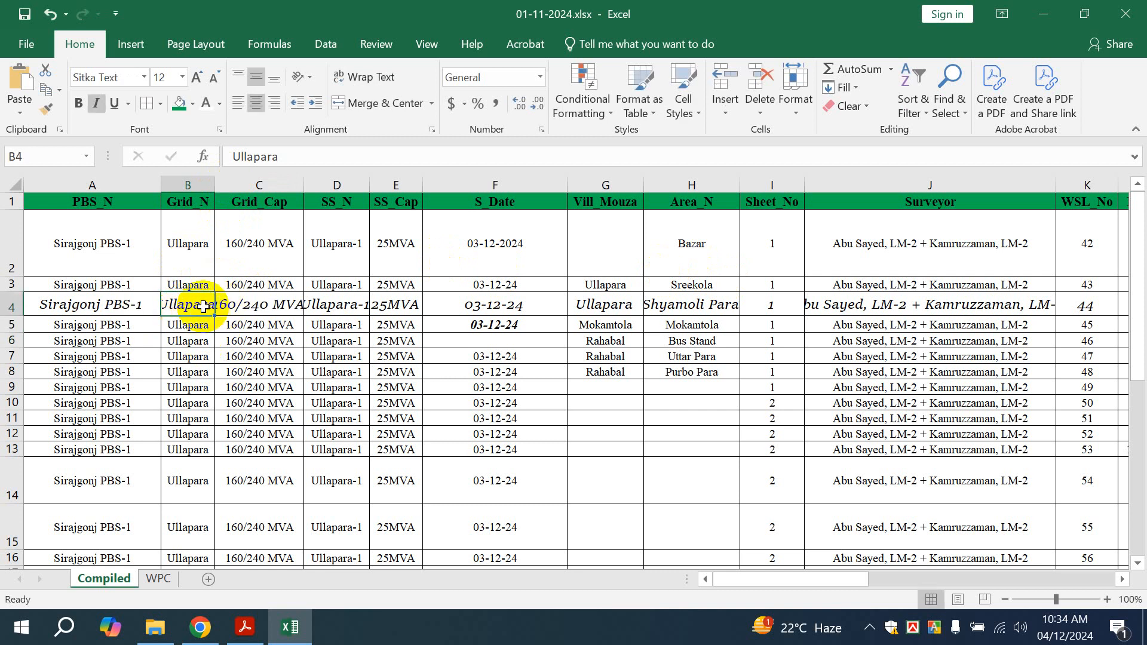
pyautogui.click(370, 79)
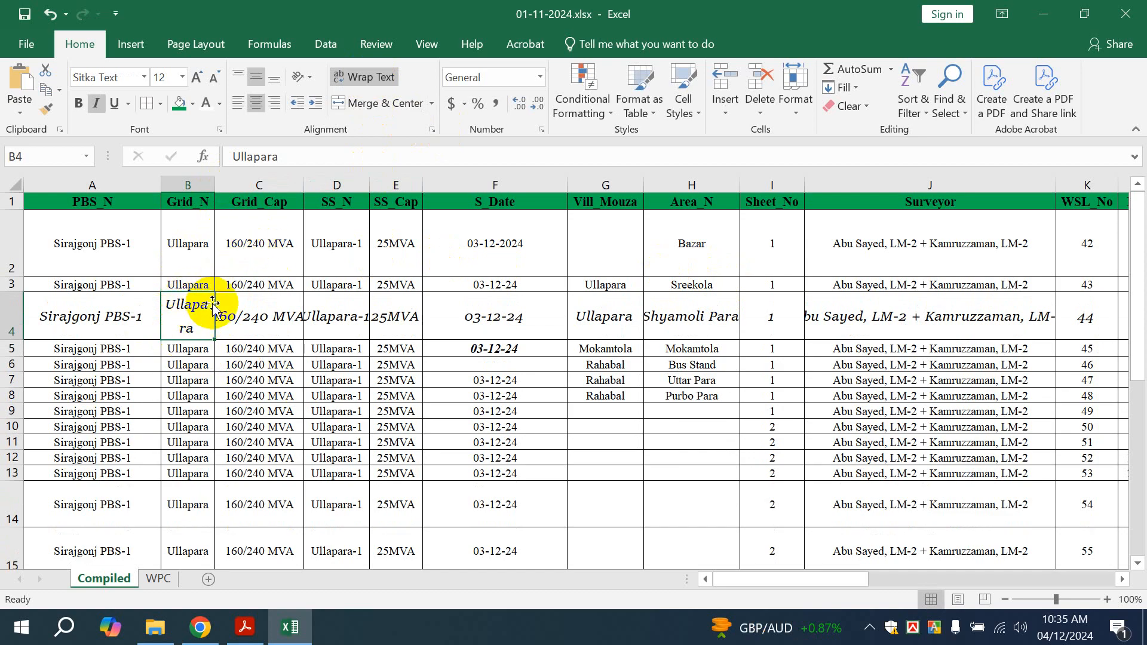
pyautogui.moveTo(216, 187); pyautogui.dragTo(243, 187)
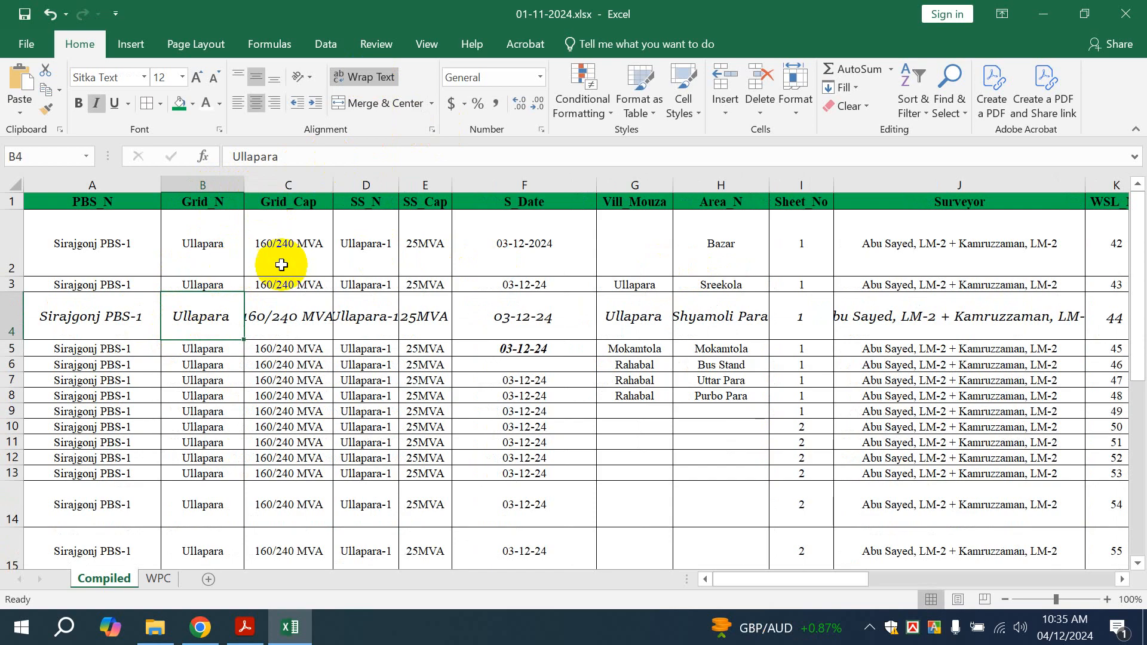
# Narrow the Surveyor column J, wrap the text in J4, and autofit the column's width
pyautogui.click(884, 299)
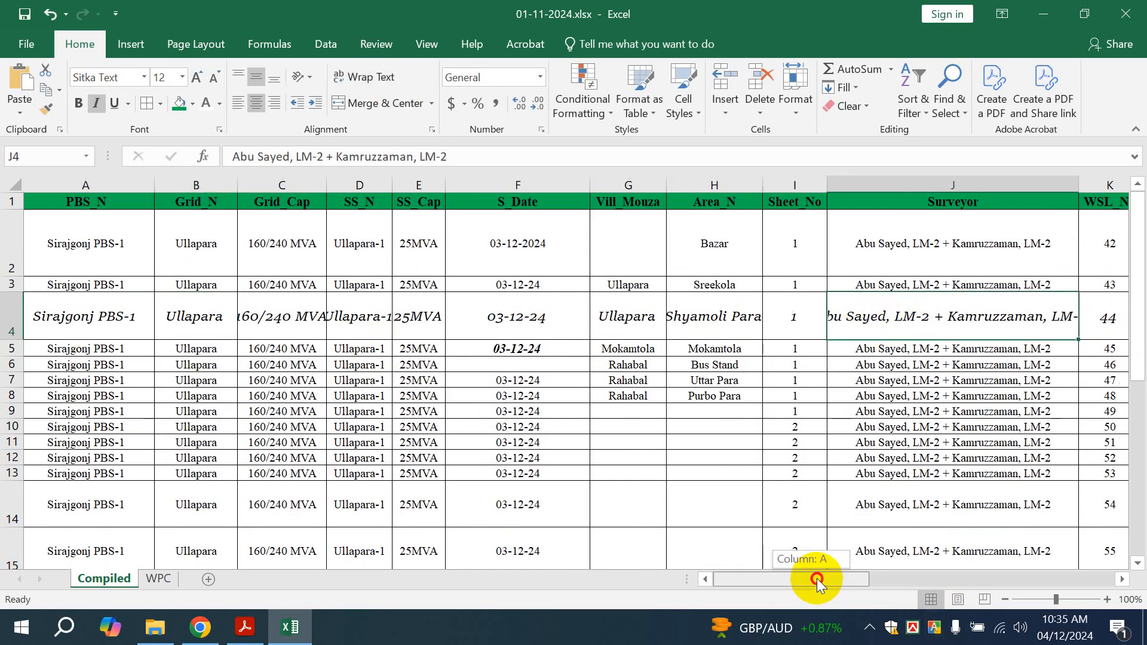
pyautogui.hscroll(4, 814, 579)
pyautogui.moveTo(710, 185); pyautogui.dragTo(650, 185)
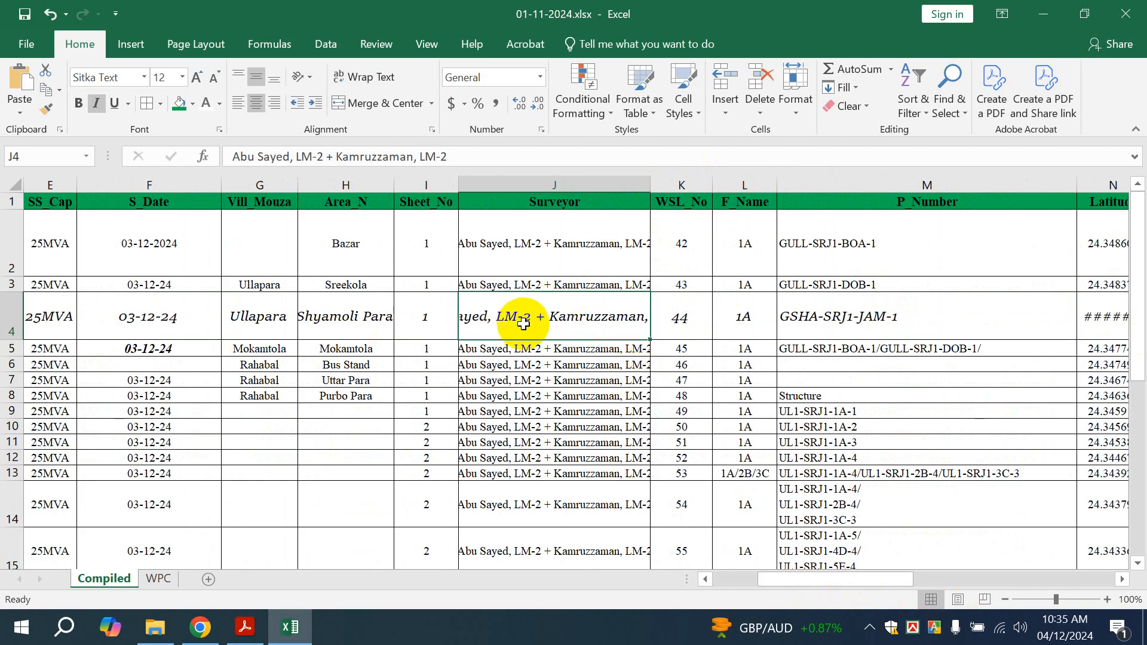
pyautogui.click(383, 77)
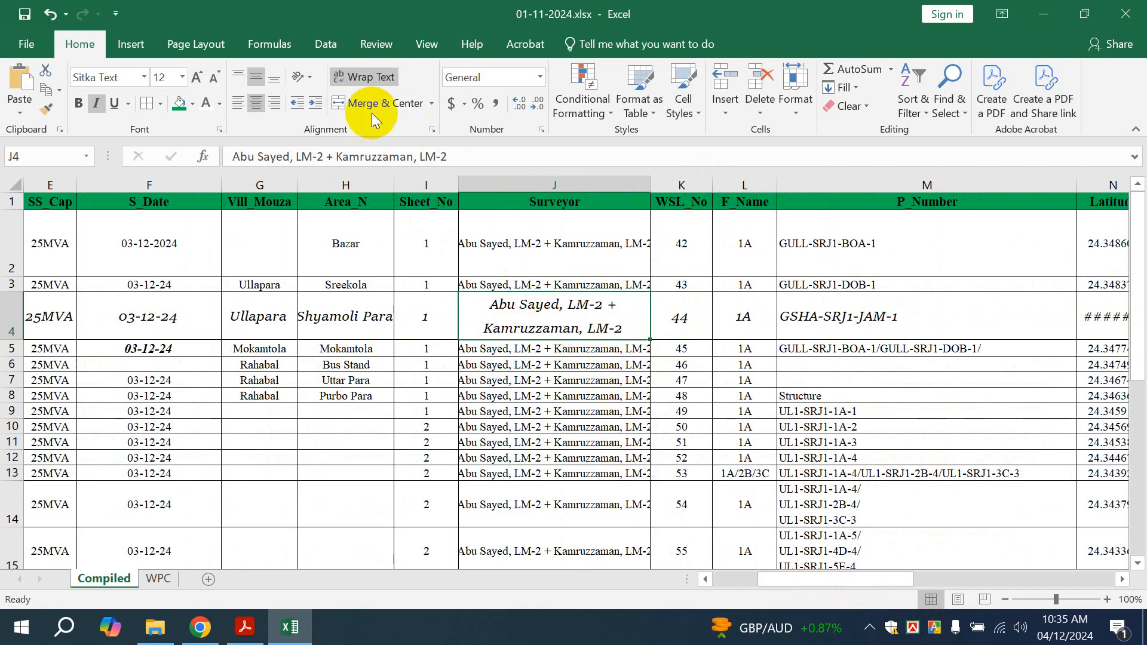
pyautogui.doubleClick(652, 182)
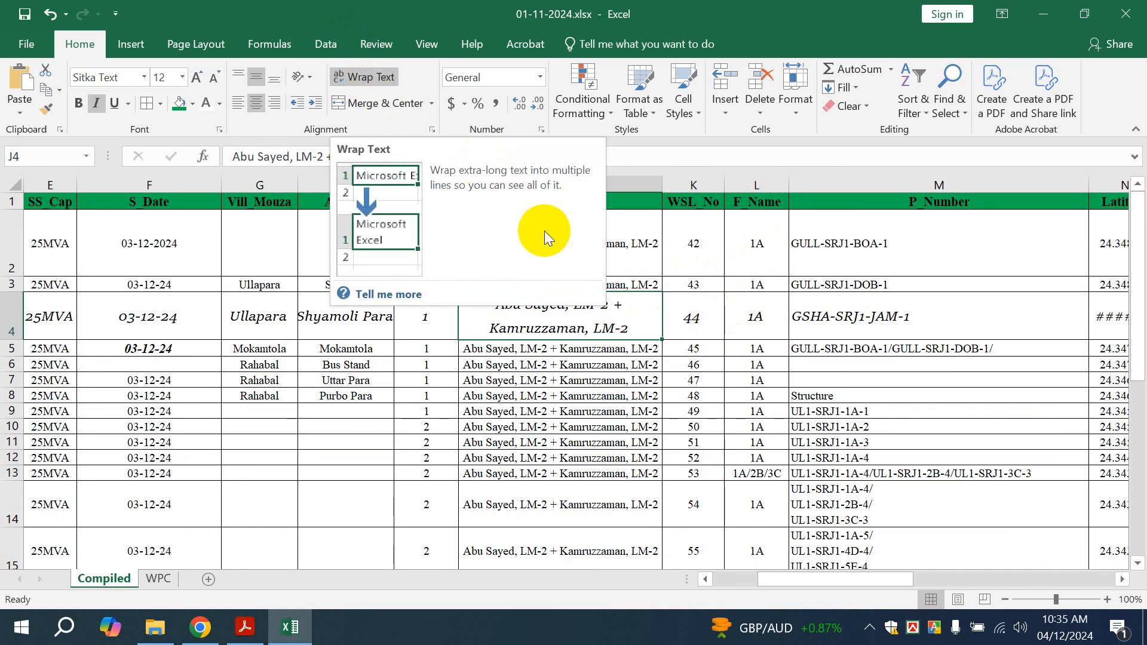
pyautogui.click(814, 331)
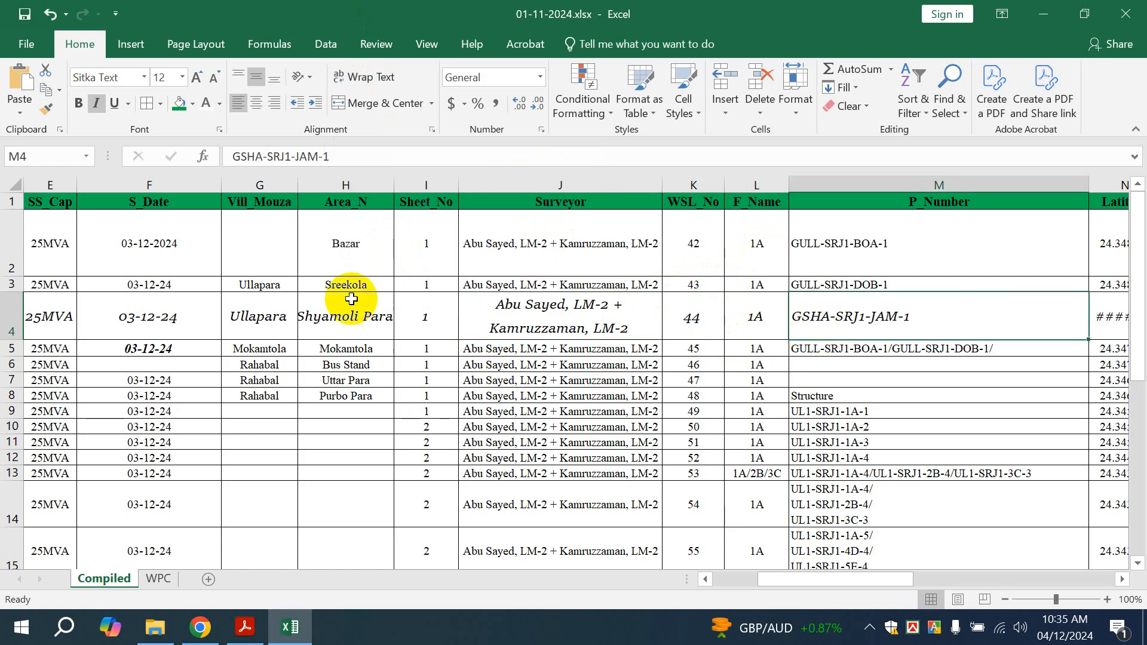
# Try Merge & Center on the S_Date and Vill_Mouza cells F2:G2, and undo the merge
pyautogui.moveTo(163, 248); pyautogui.dragTo(222, 226)
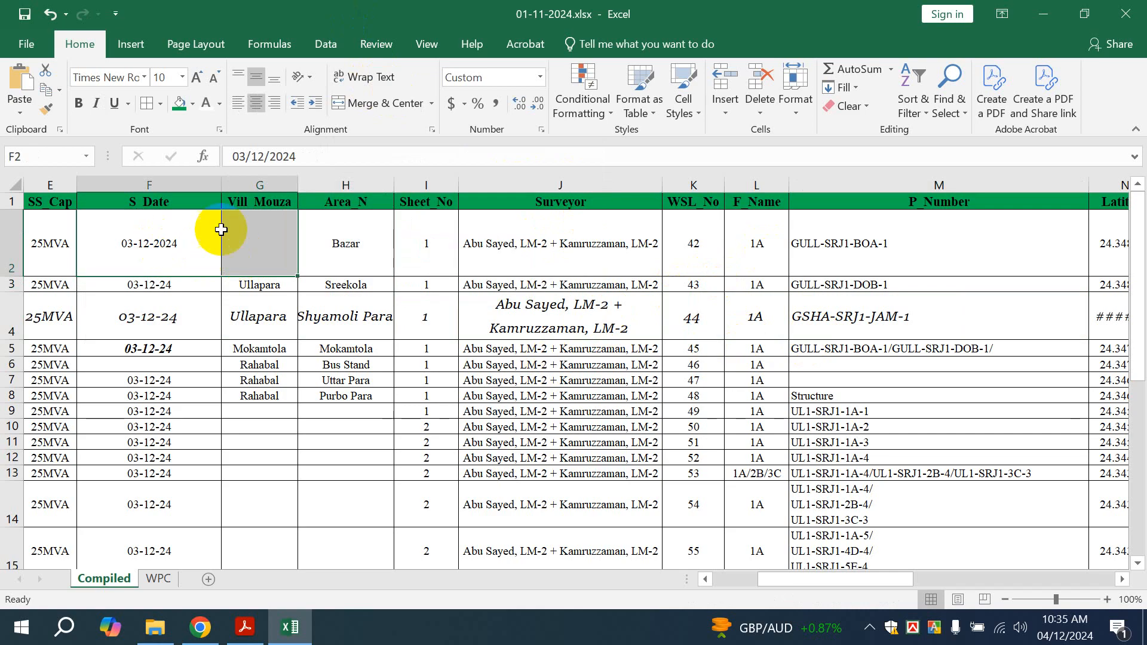
pyautogui.click(371, 102)
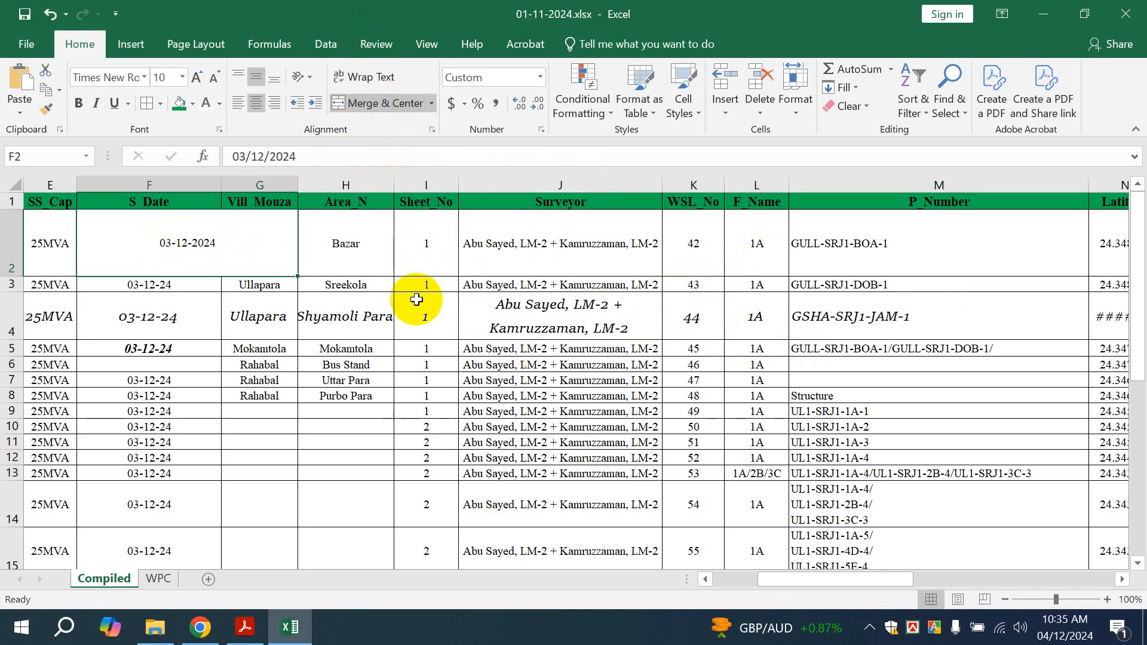
pyautogui.hotkey('ctrl', 'z')
# Try Merge & Center on the S_Date and Vill_Mouza cells F2:G2 again, and unmerge them
pyautogui.click(431, 103)
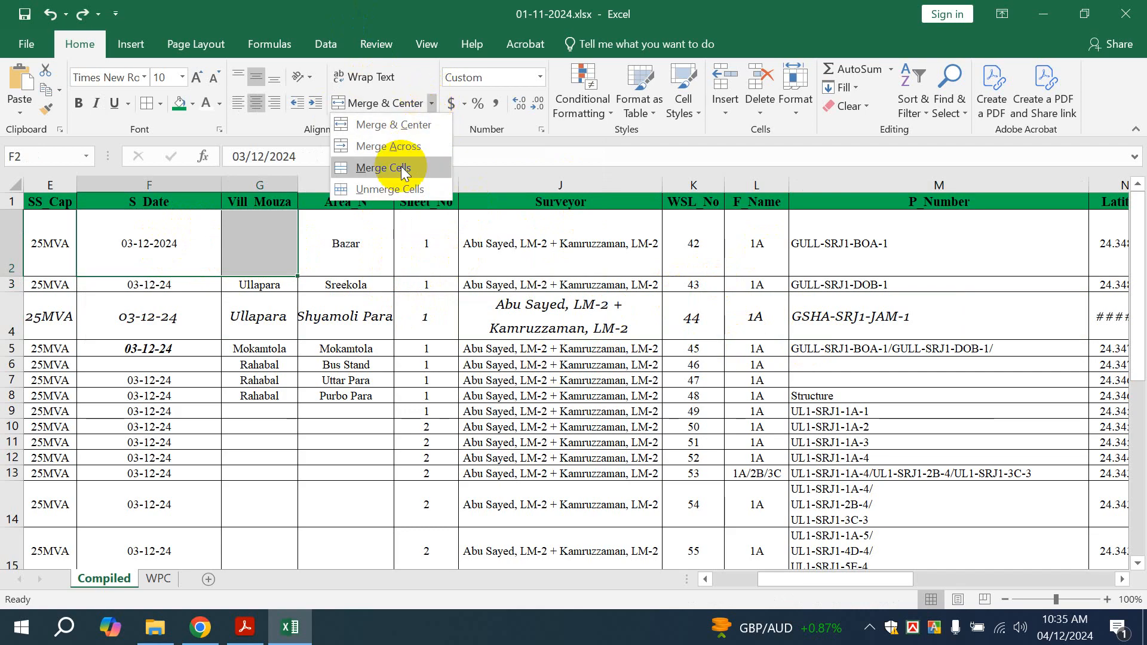
pyautogui.click(221, 234)
pyautogui.moveTo(148, 245); pyautogui.dragTo(238, 255)
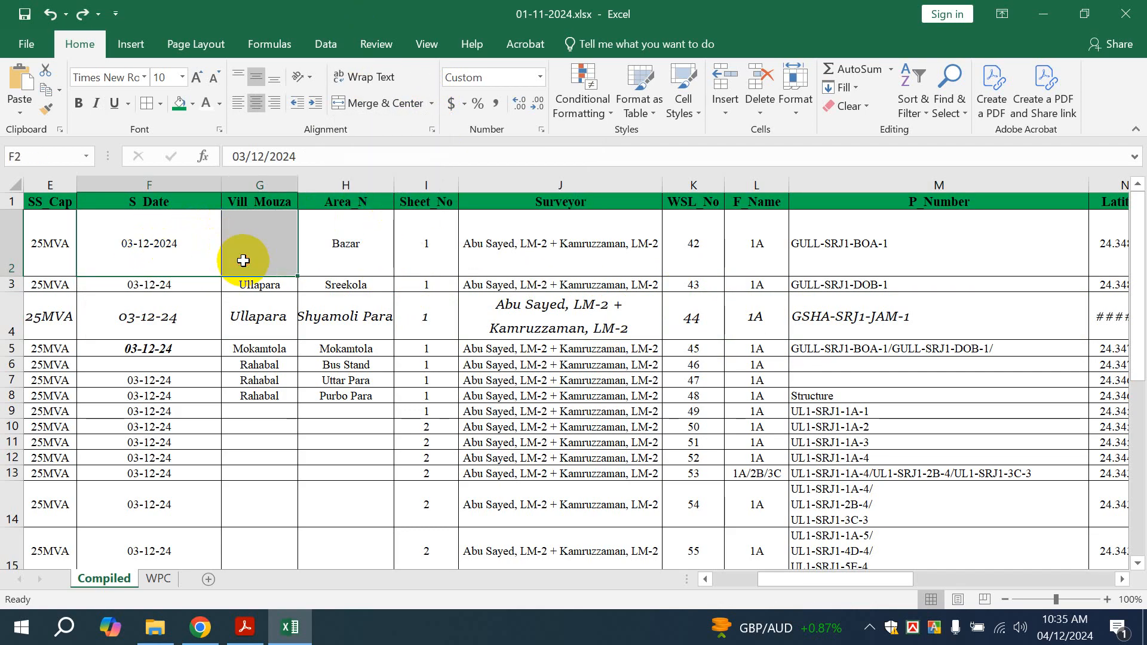
pyautogui.click(366, 103)
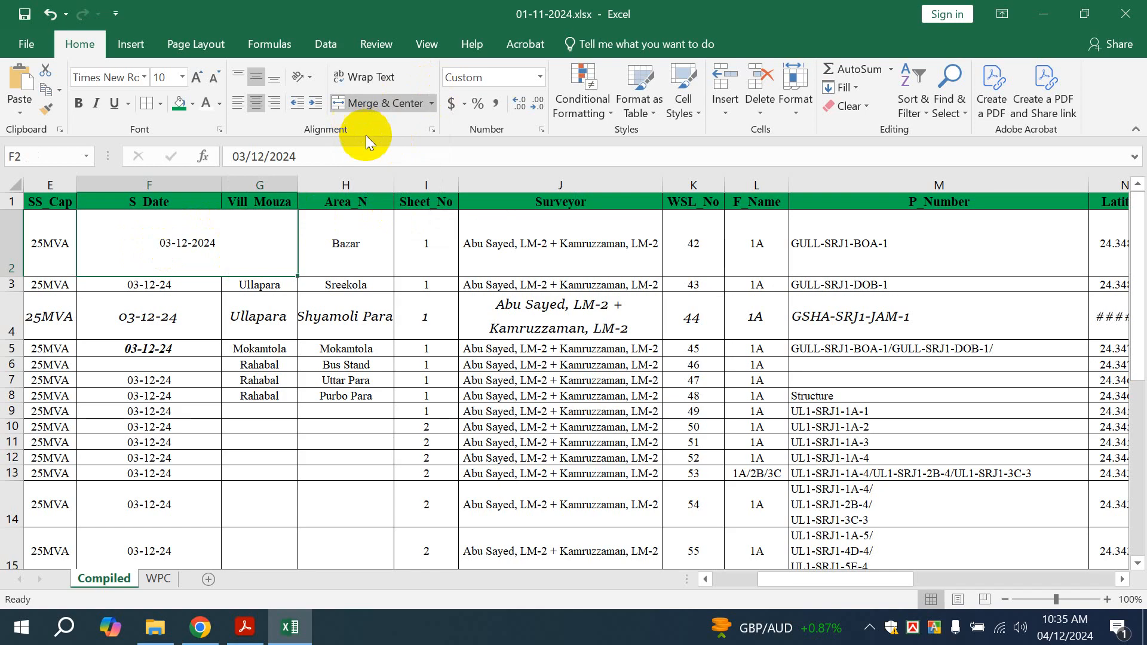
pyautogui.click(432, 106)
pyautogui.click(409, 187)
pyautogui.click(379, 302)
# Undo the recent merging of F2:G2 and the earlier text wrapping and column autofit for Surveyor cell J4
pyautogui.hotkey('ctrl', 'z')
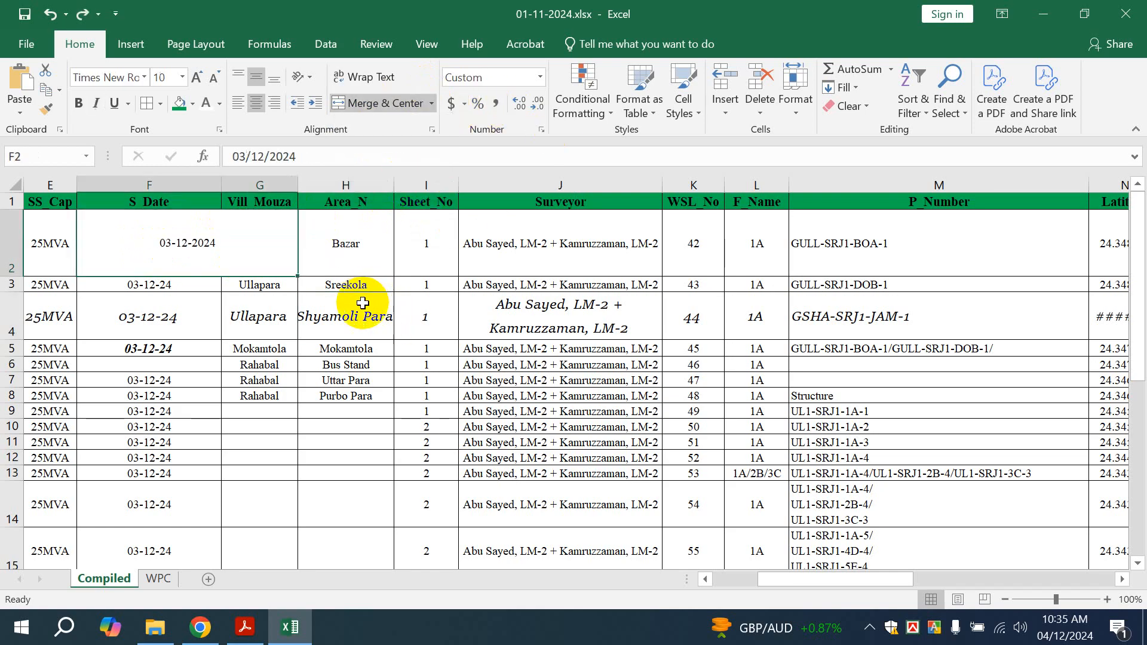
pyautogui.hotkey('ctrl', 'z')
pyautogui.hotkey('ctrl', 'z')
pyautogui.hotkey('ctrl', 'z')
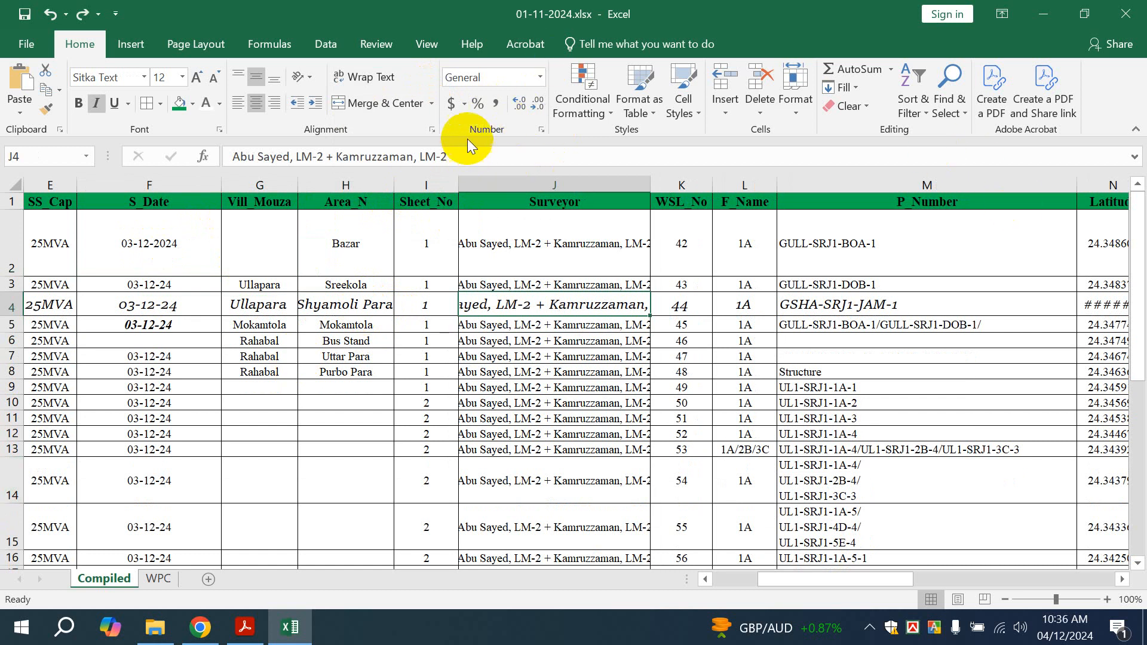
# Examine the custom number formats available for Surveyor cell J4, and close Format Cells without applying any
pyautogui.click(541, 78)
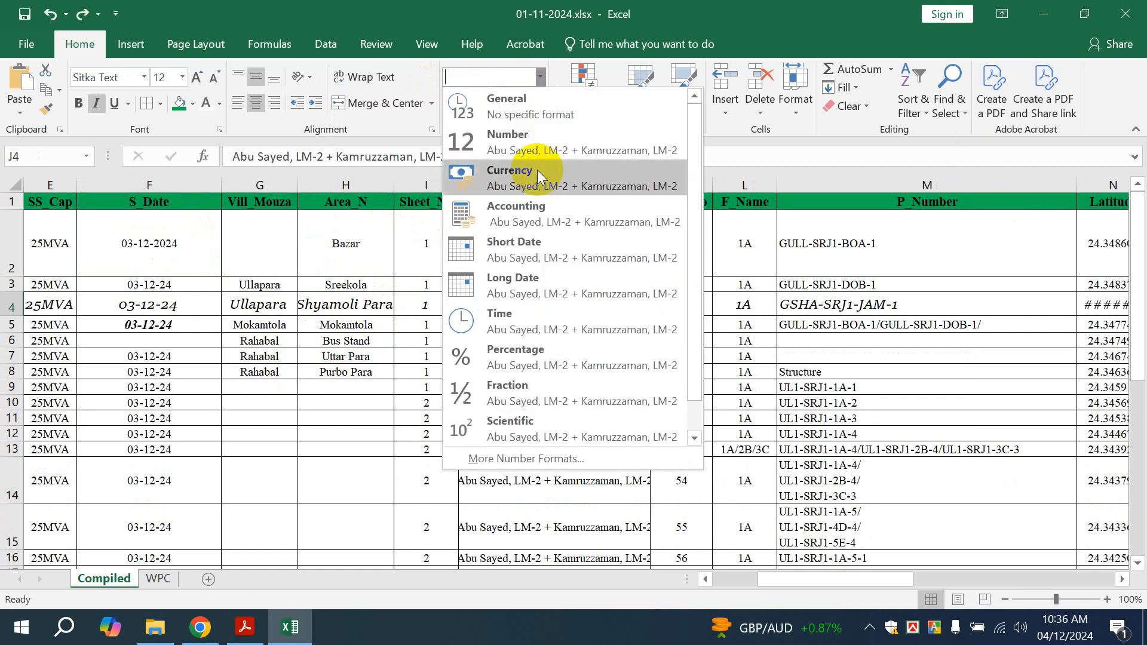
pyautogui.click(532, 455)
pyautogui.click(577, 300)
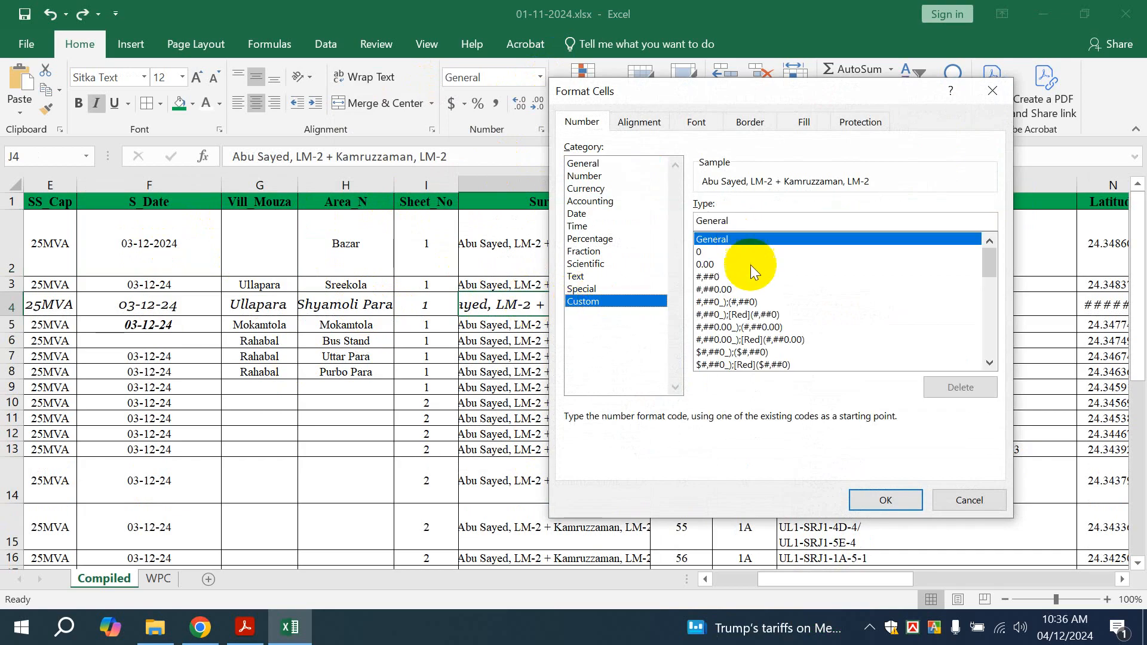
pyautogui.click(725, 302)
pyautogui.scroll(-5, 734, 311)
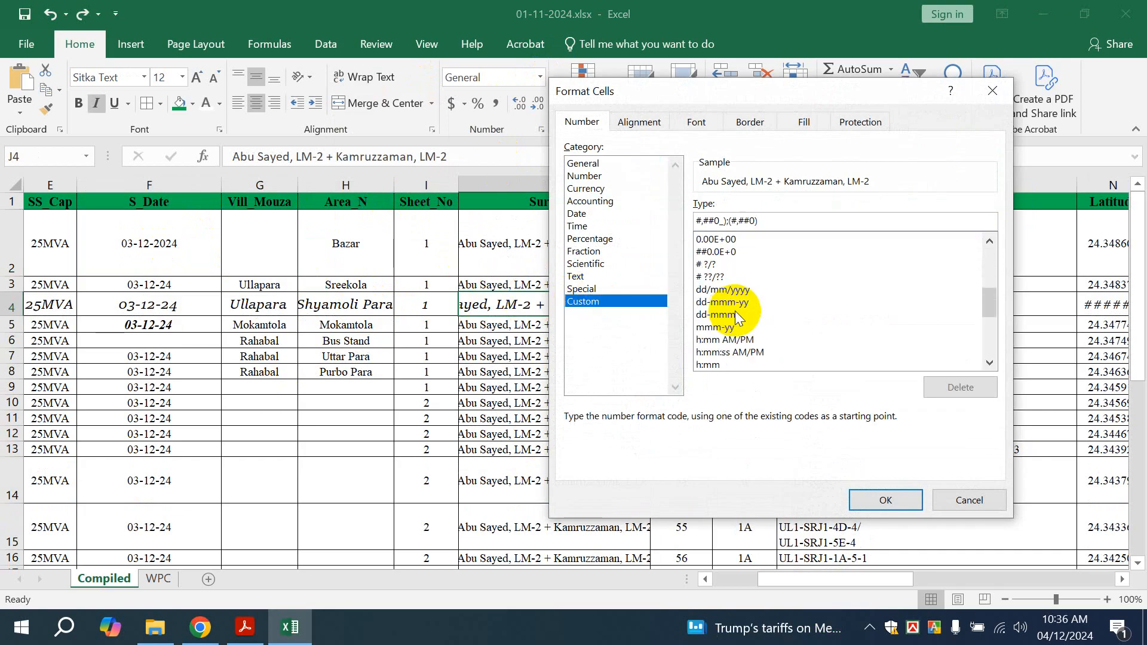
pyautogui.click(967, 500)
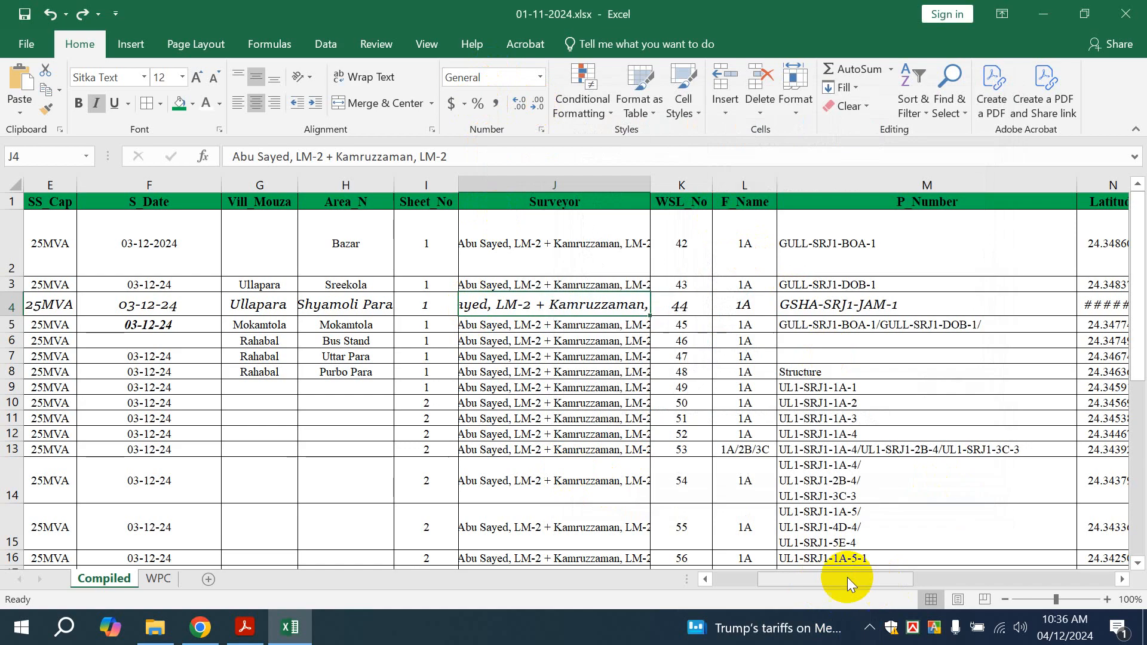
# AutoFit the column widths across the entire Compiled sheet
pyautogui.moveTo(845, 578); pyautogui.dragTo(627, 583)
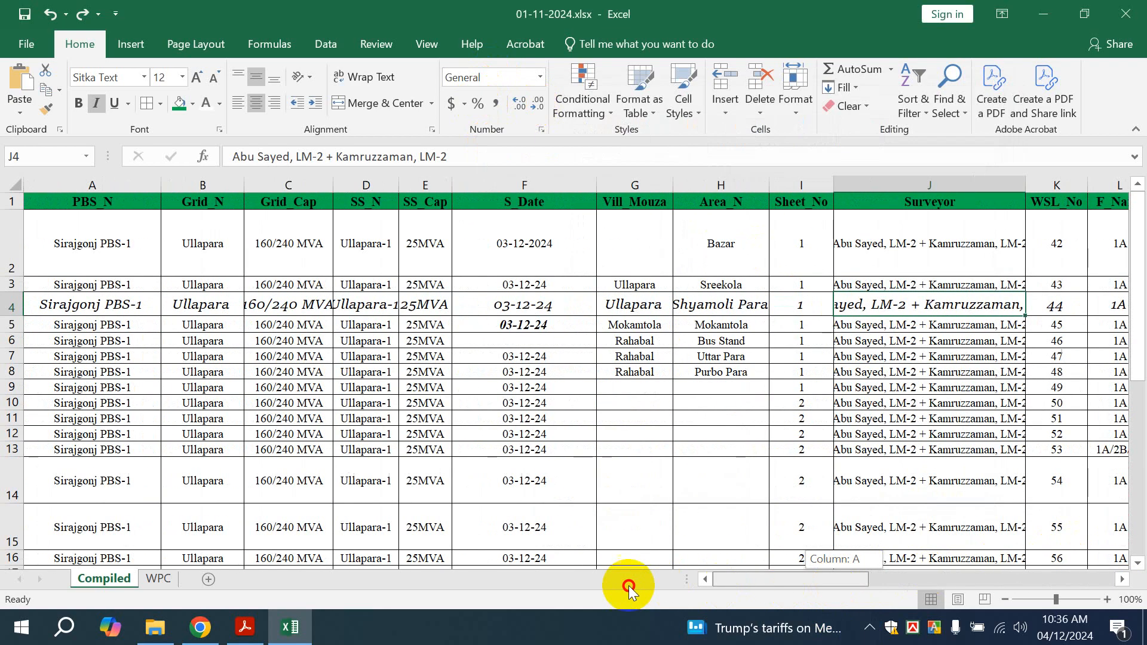
pyautogui.click(73, 203)
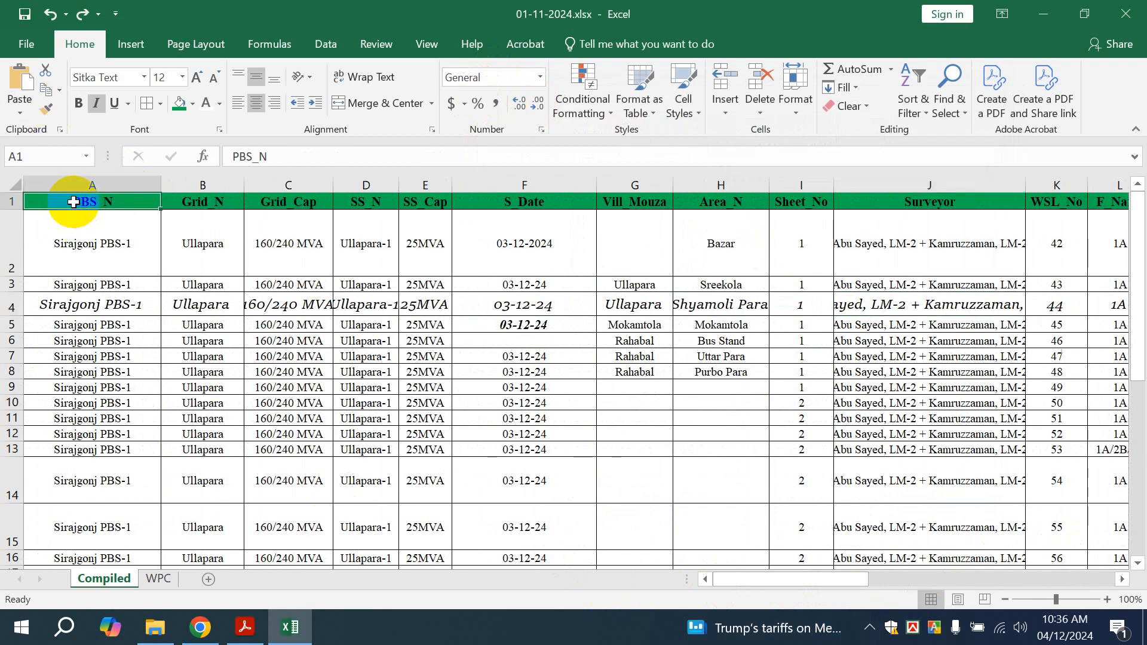
pyautogui.scroll(-7, 342, 289)
pyautogui.scroll(7, 56, 225)
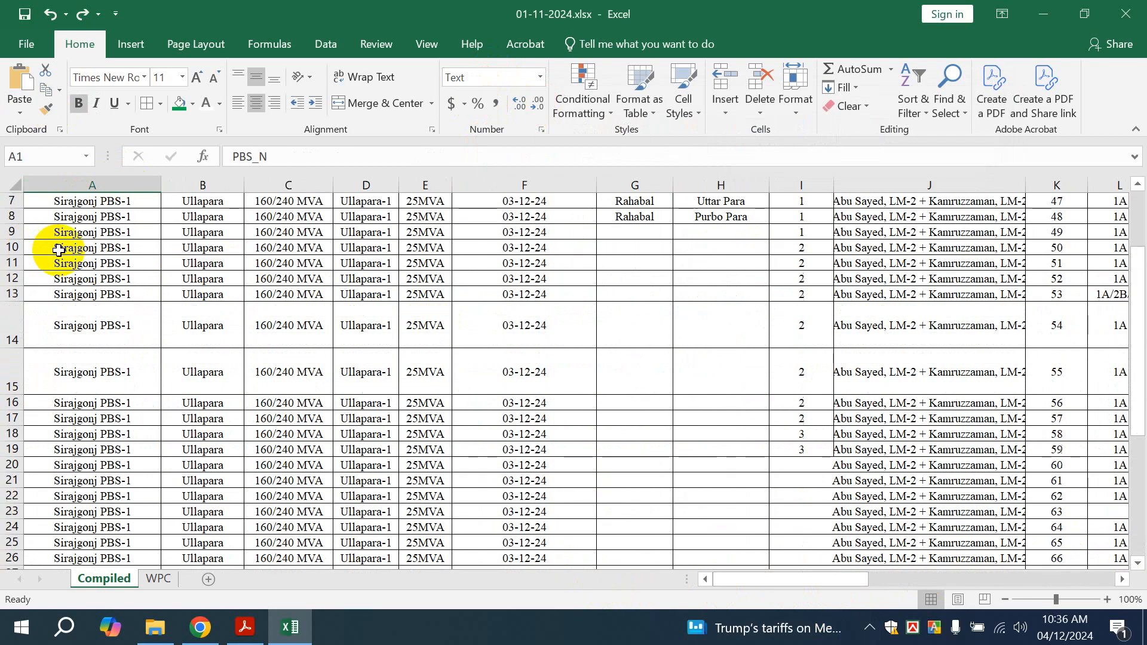
pyautogui.click(20, 188)
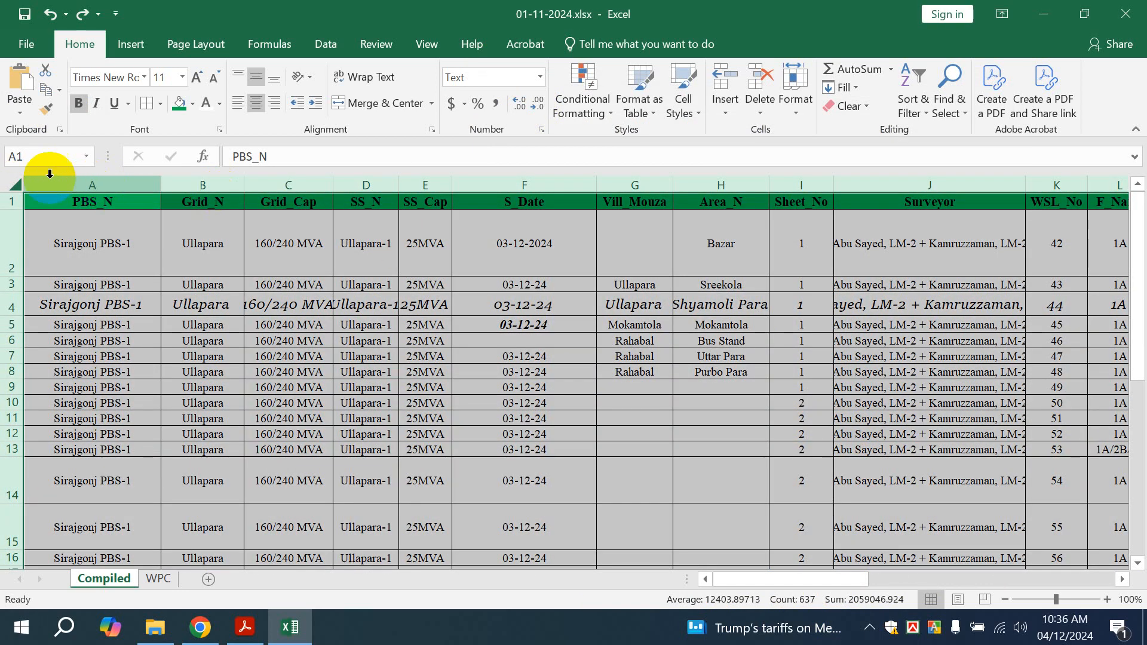
pyautogui.press('Down')
pyautogui.click(15, 186)
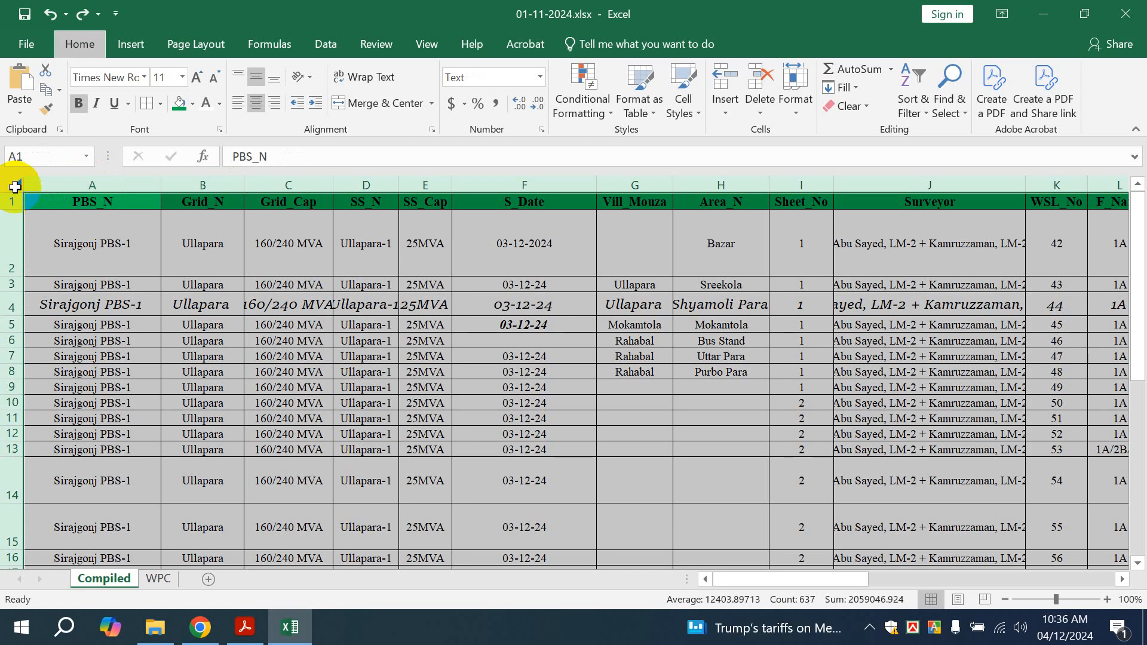
pyautogui.hotkey('alt', 'h')
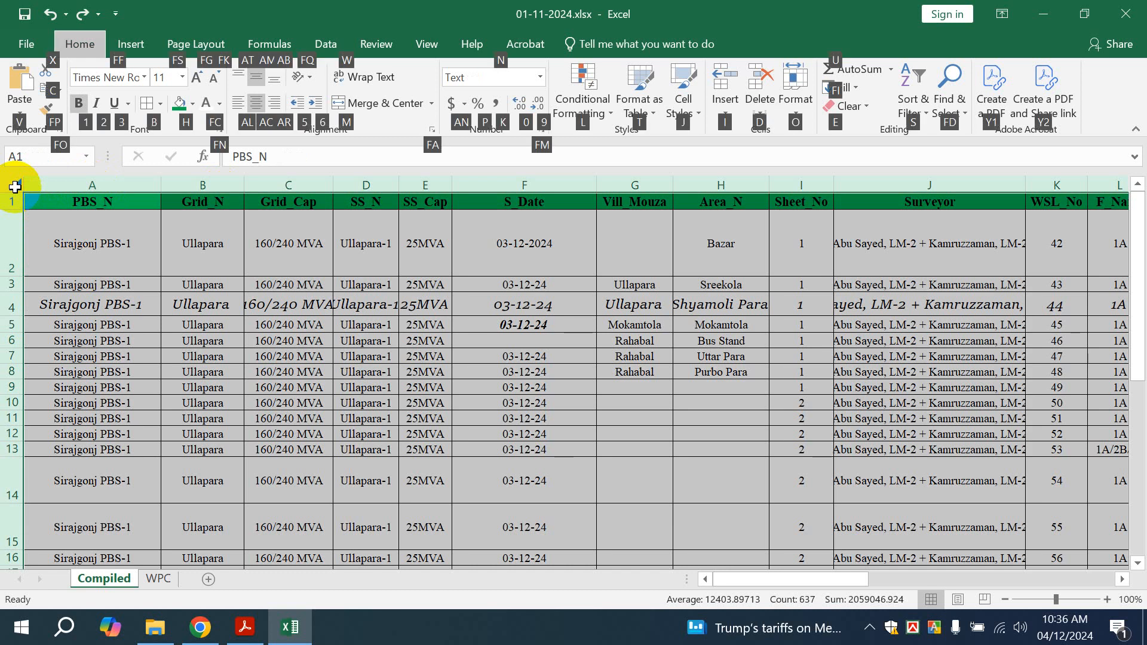
pyautogui.press('i')
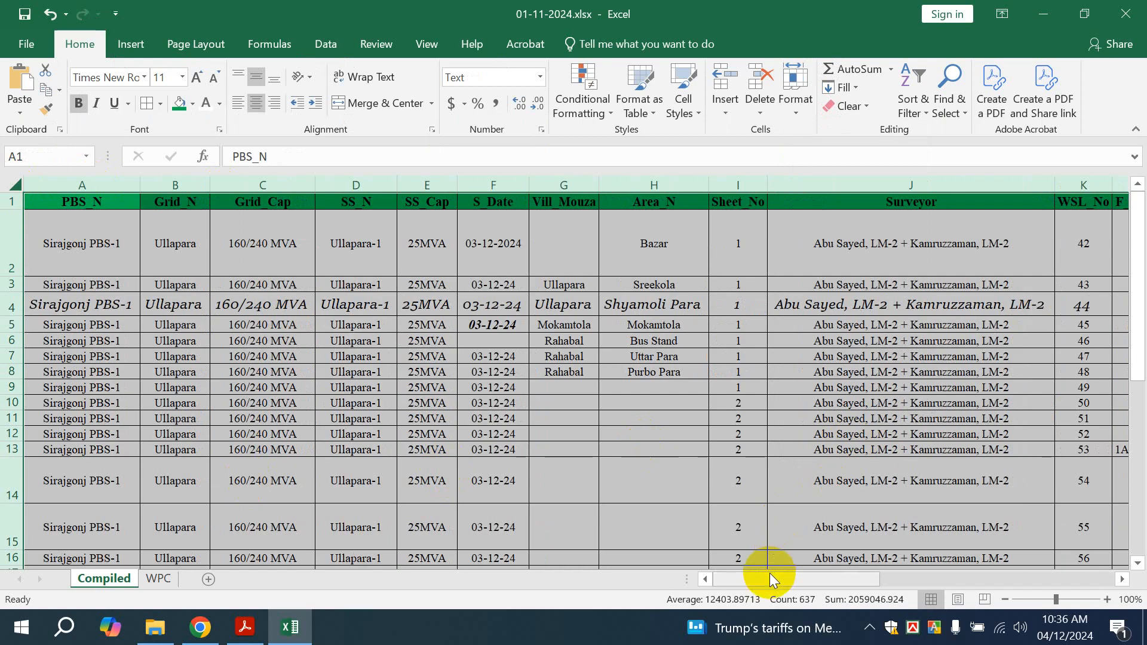
pyautogui.moveTo(784, 579); pyautogui.dragTo(758, 578)
pyautogui.click(402, 397)
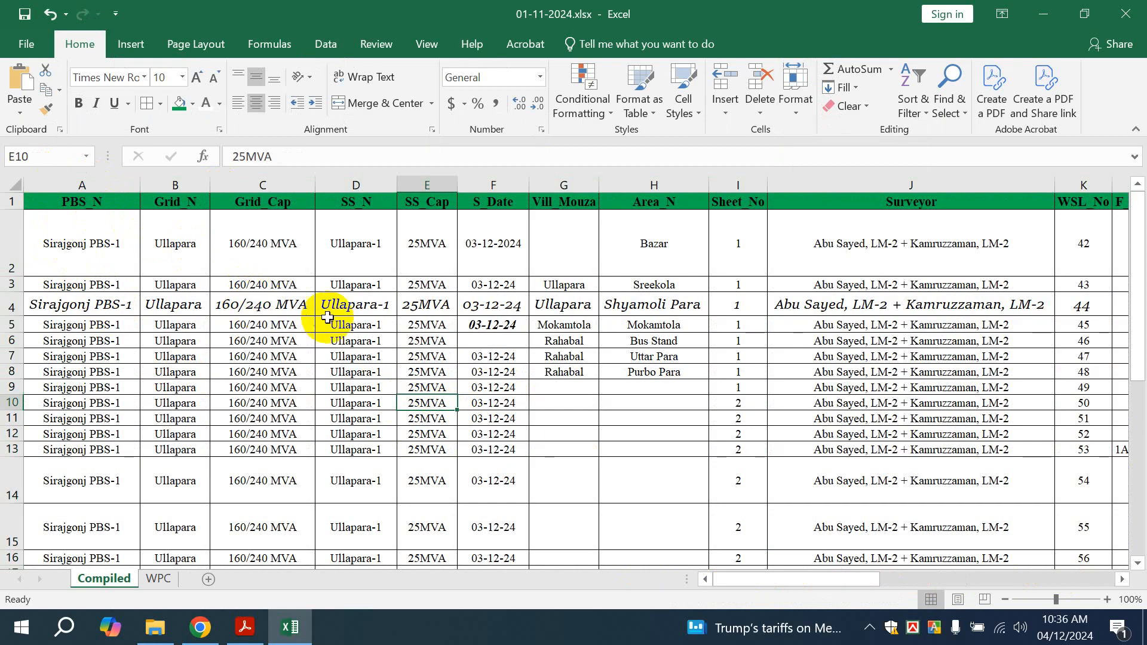
# Enter the shortcut notes "Alt + H" in cell H12 and "CTRL + A" in cell H14
pyautogui.click(15, 183)
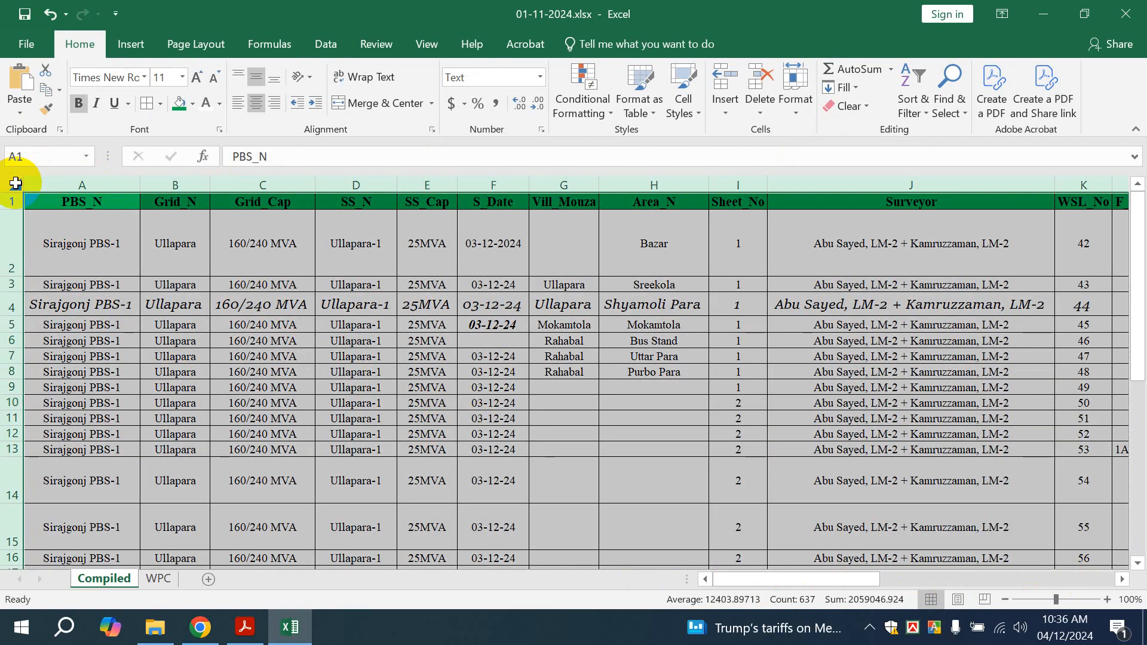
pyautogui.click(612, 449)
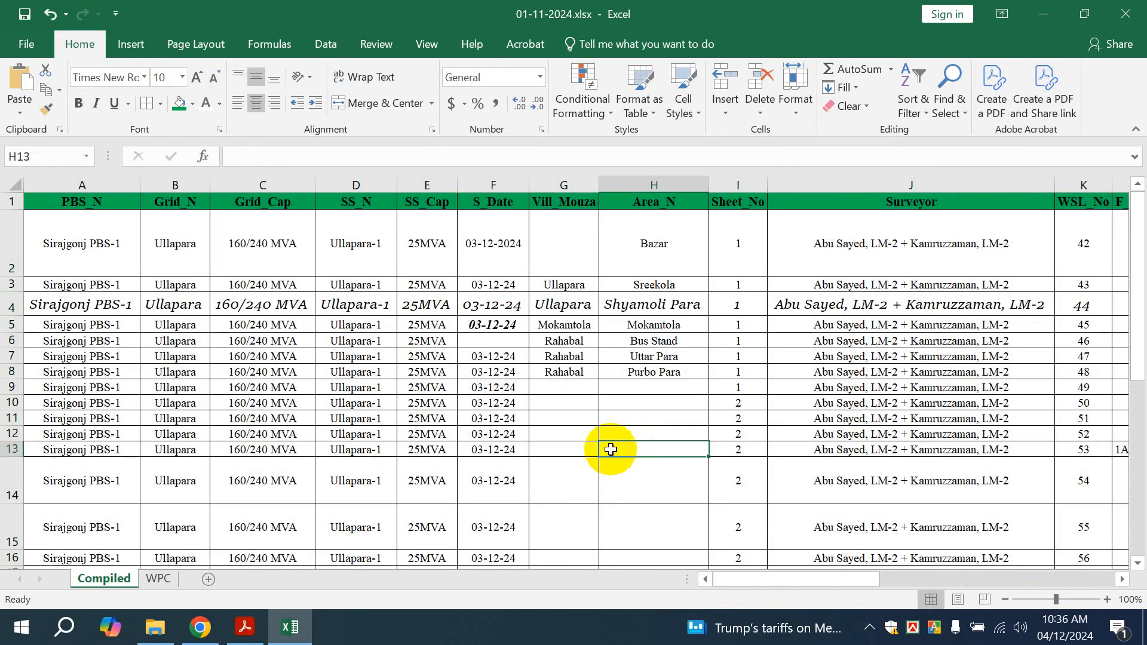
pyautogui.doubleClick(622, 435)
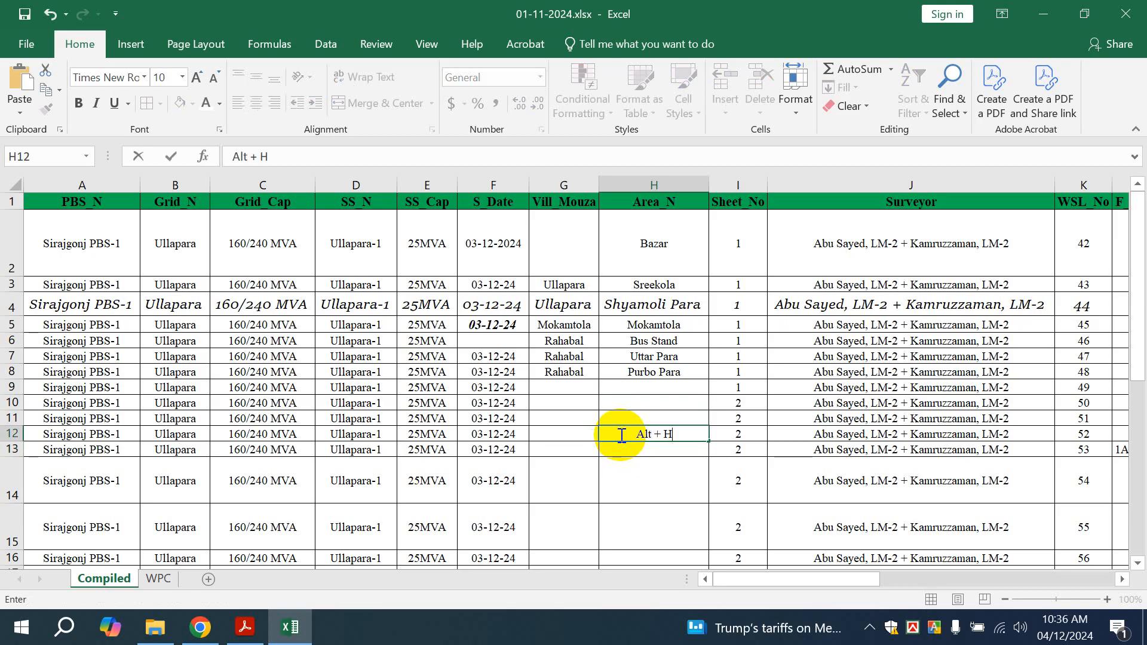
pyautogui.click(712, 507)
pyautogui.click(9, 185)
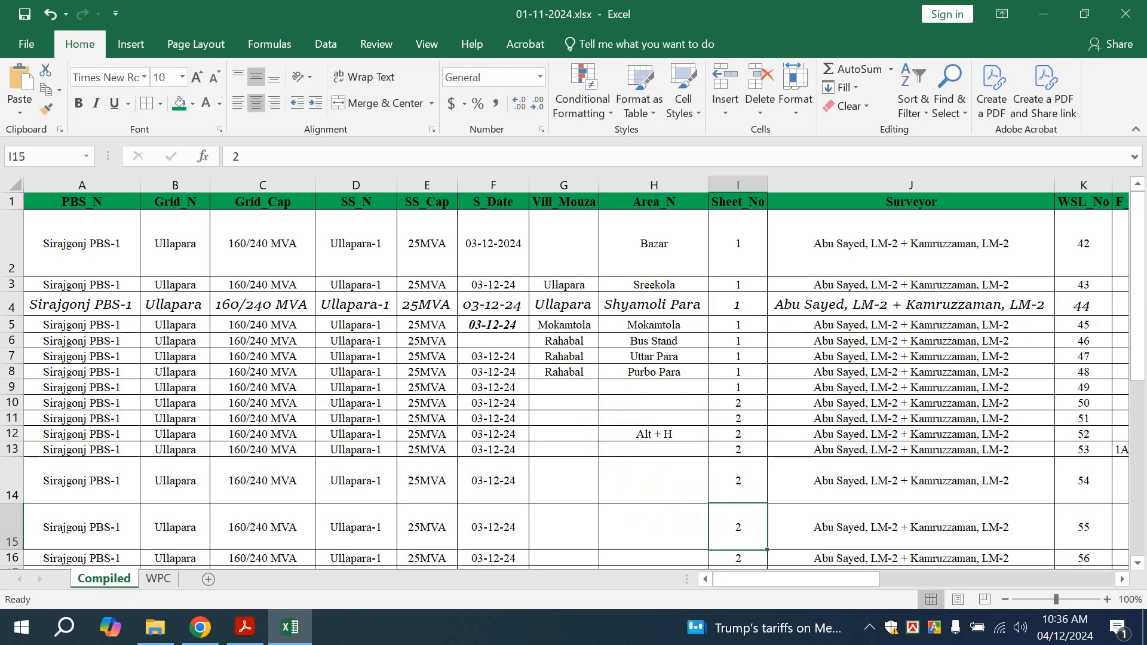
pyautogui.click(628, 469)
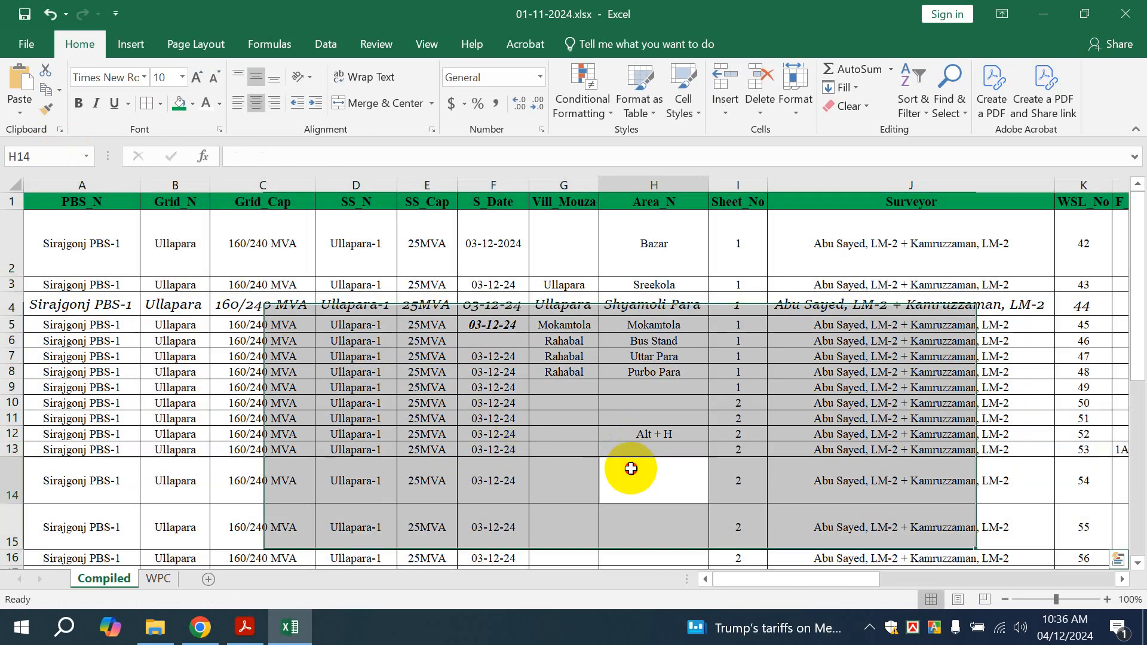
pyautogui.doubleClick(631, 471)
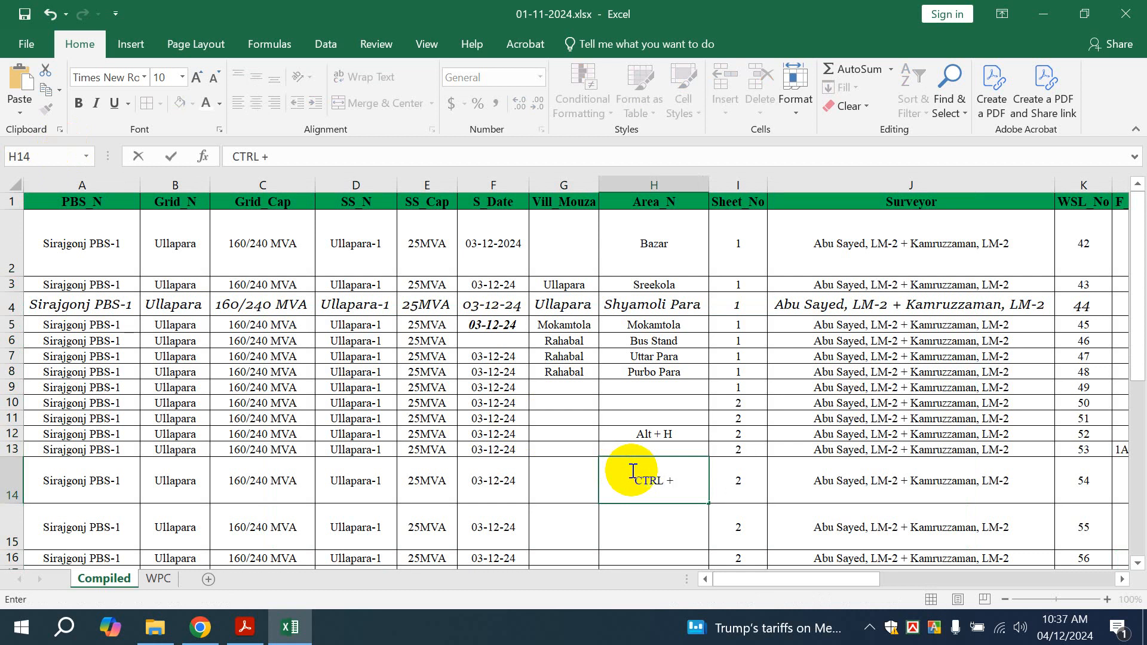
pyautogui.click(686, 524)
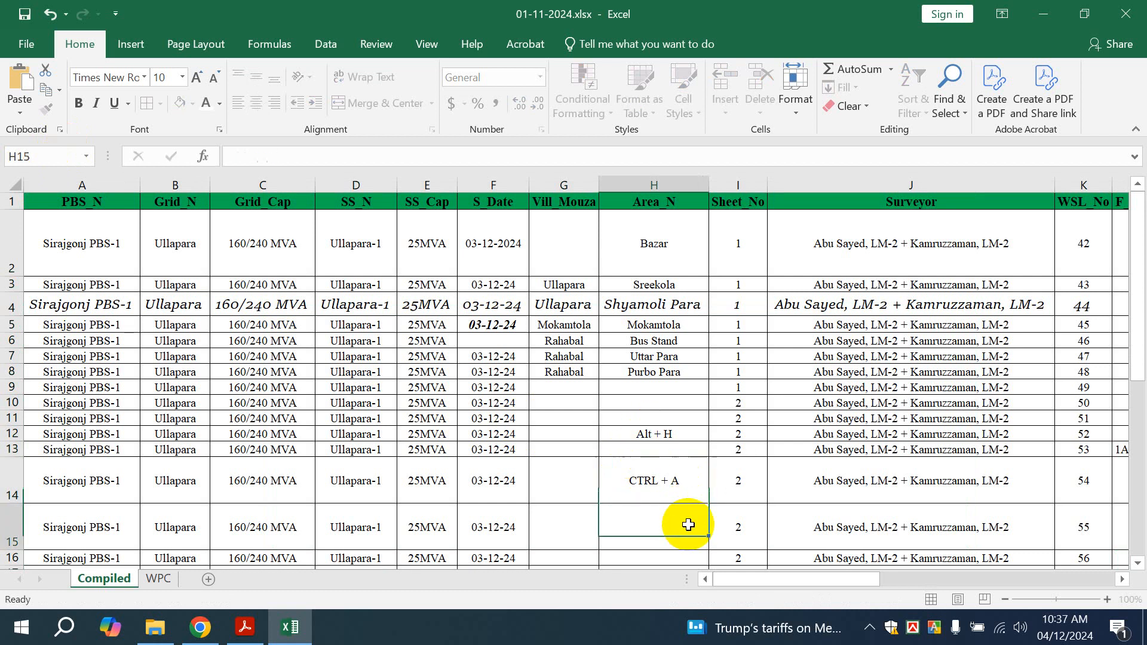
# Select the whole sheet and examine the Format command's cell size and Hide & Unhide options
pyautogui.click(675, 470)
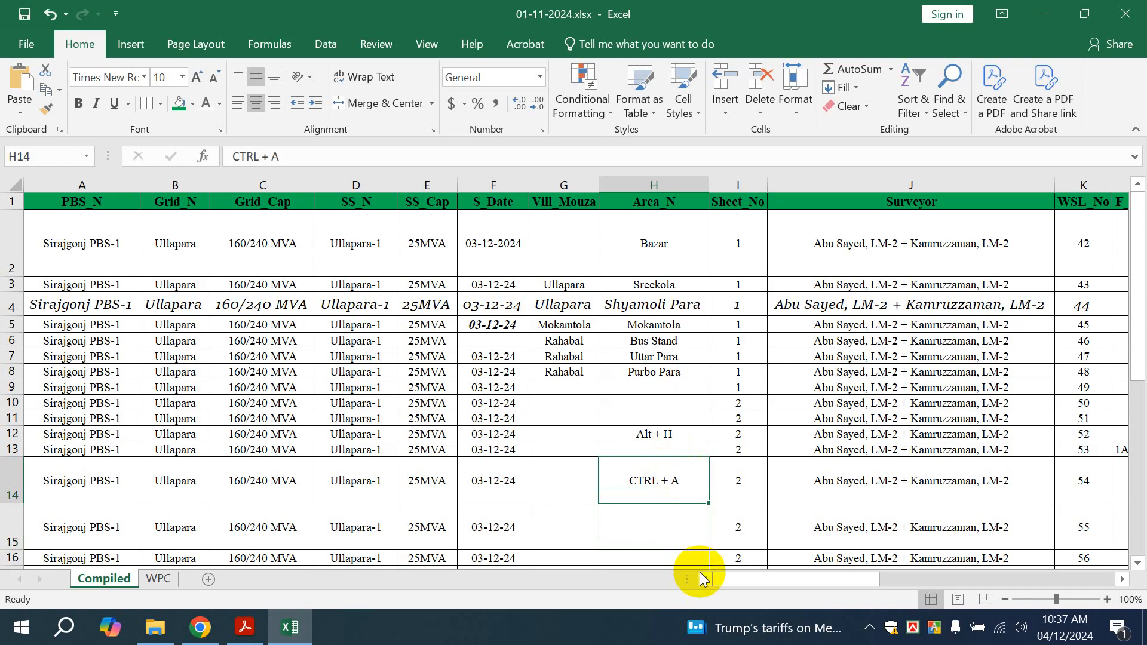
pyautogui.hotkey('ctrl', 'a')
pyautogui.click(356, 340)
pyautogui.click(13, 180)
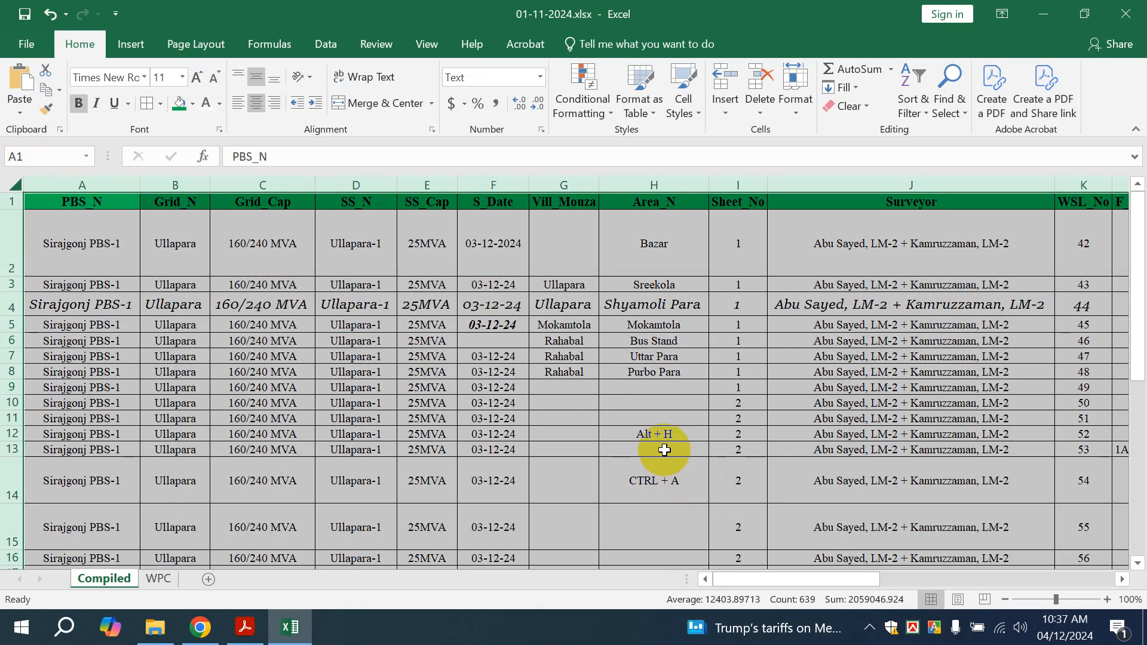
pyautogui.hotkey('alt', 'h')
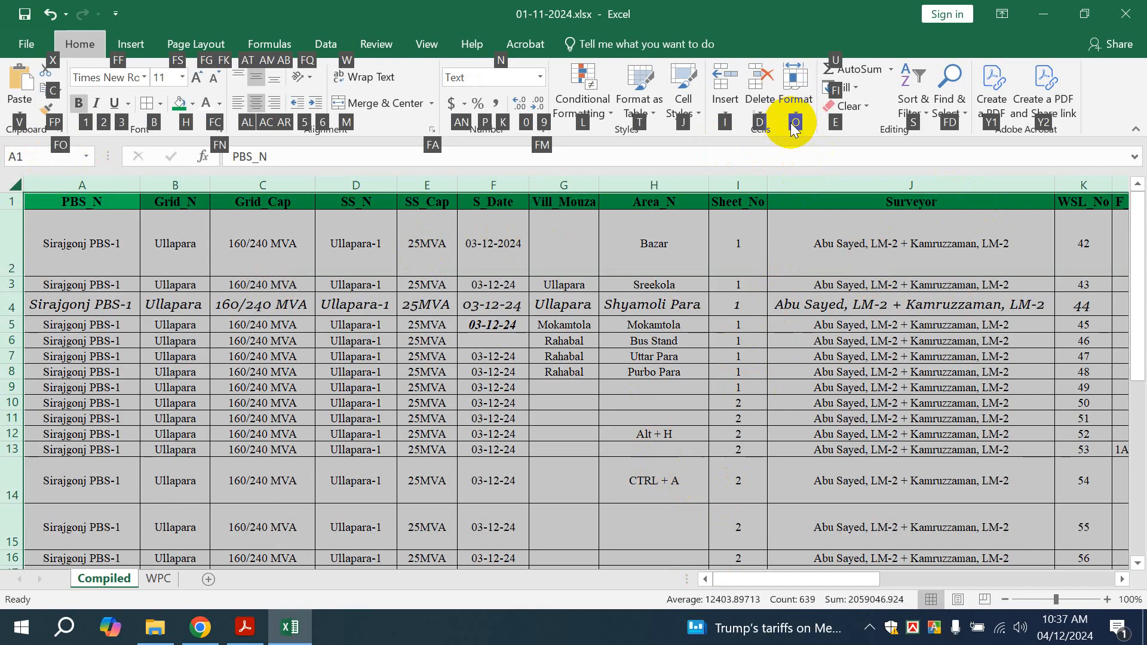
pyautogui.press('o')
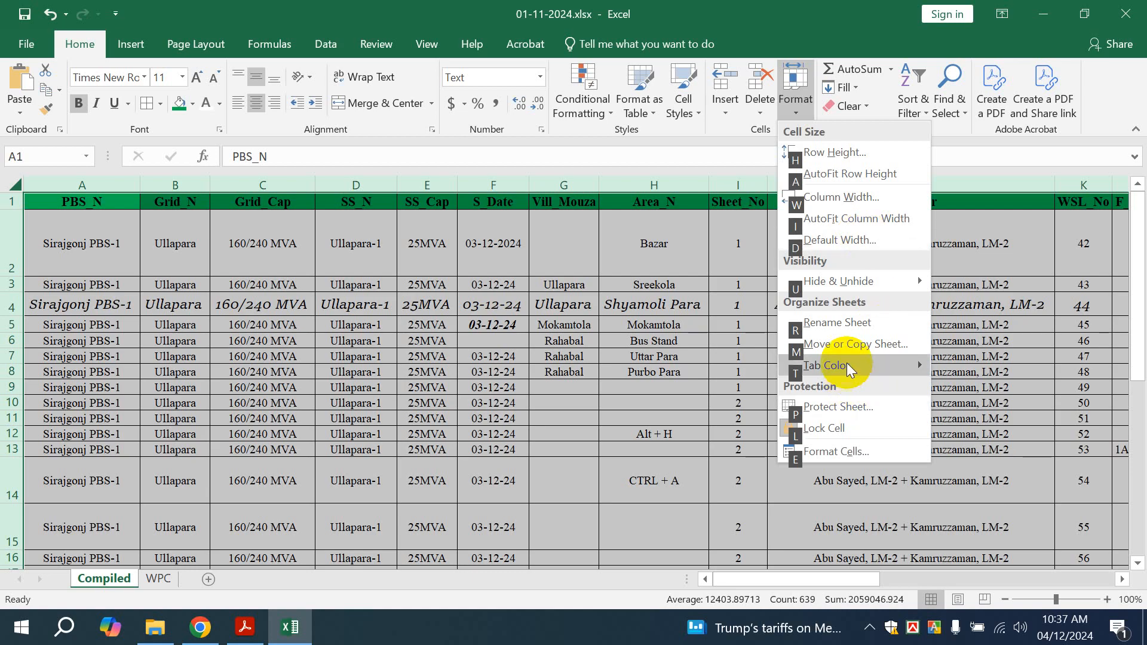
pyautogui.click(854, 279)
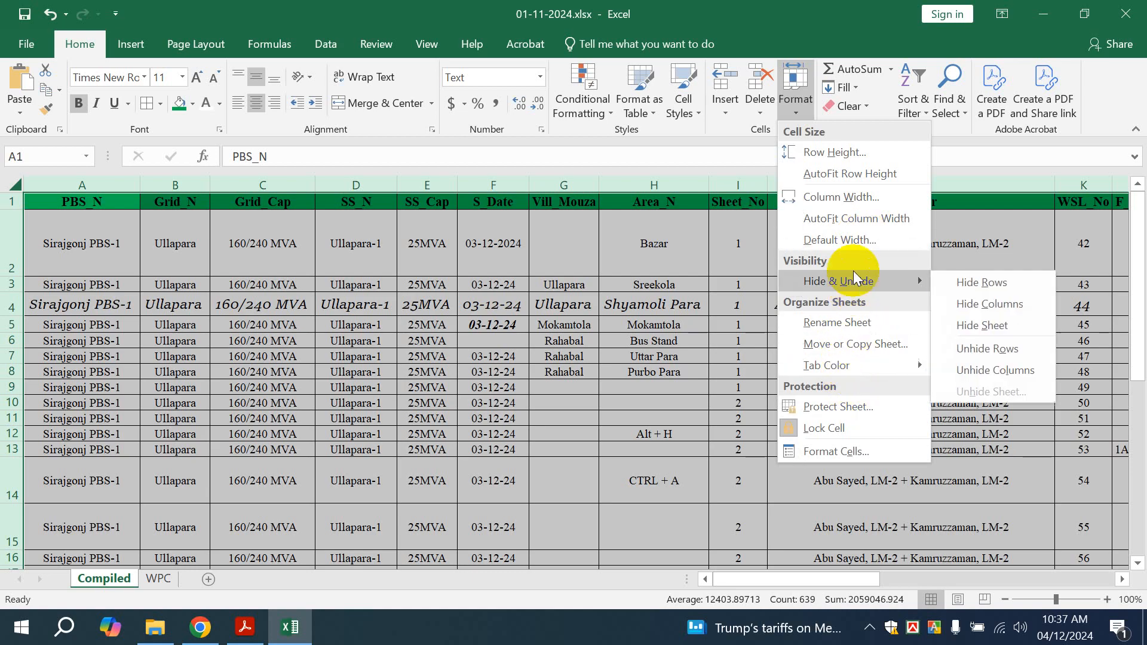
pyautogui.click(844, 230)
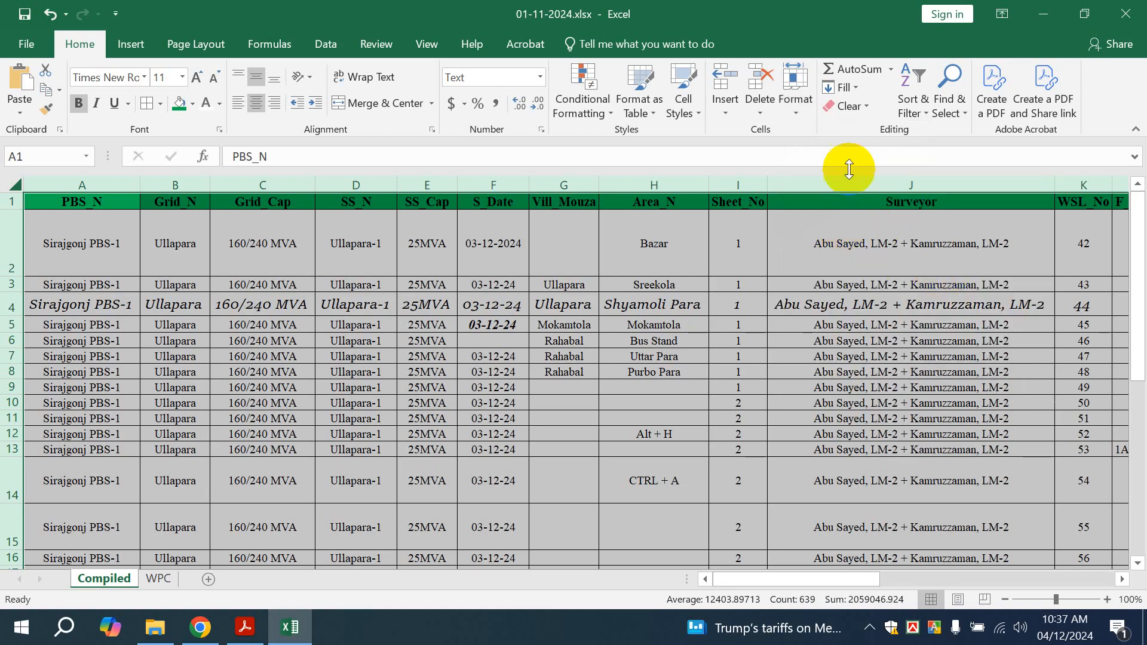
pyautogui.click(870, 323)
# AutoFit the row heights across the entire Compiled sheet
pyautogui.click(654, 448)
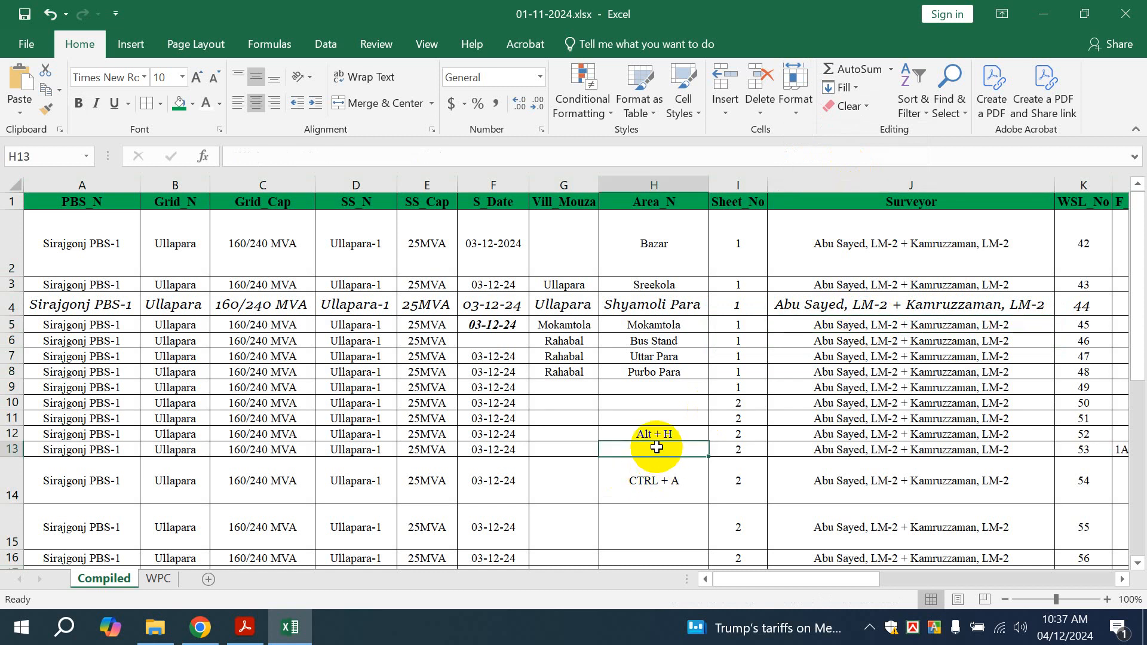
pyautogui.hotkey('alt', 'h')
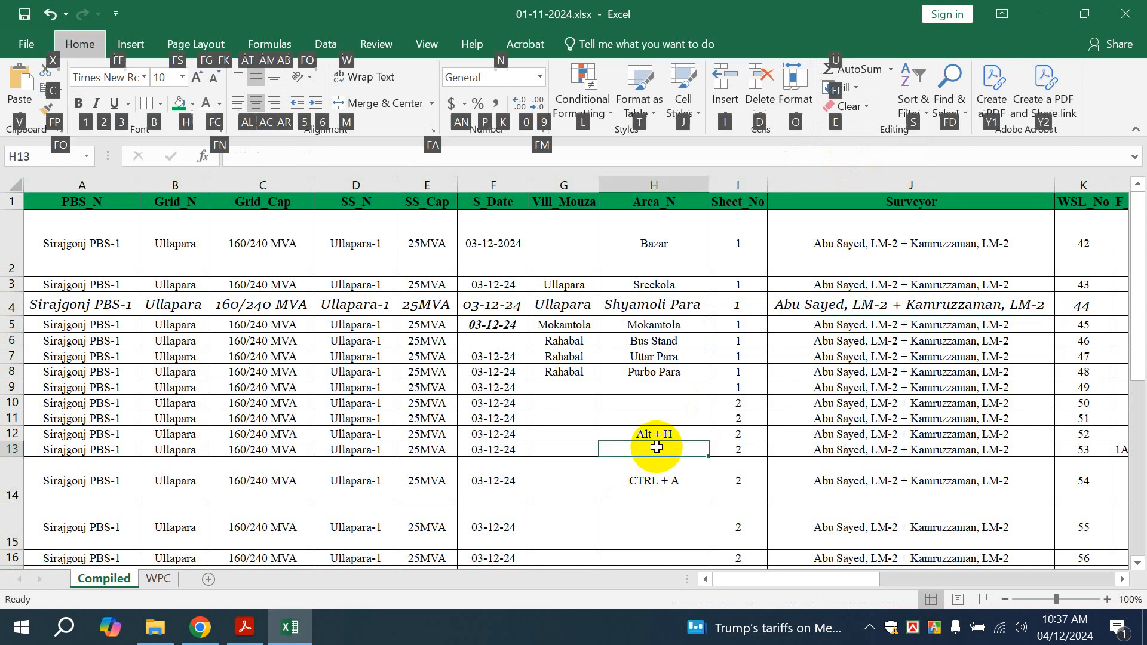
pyautogui.click(18, 180)
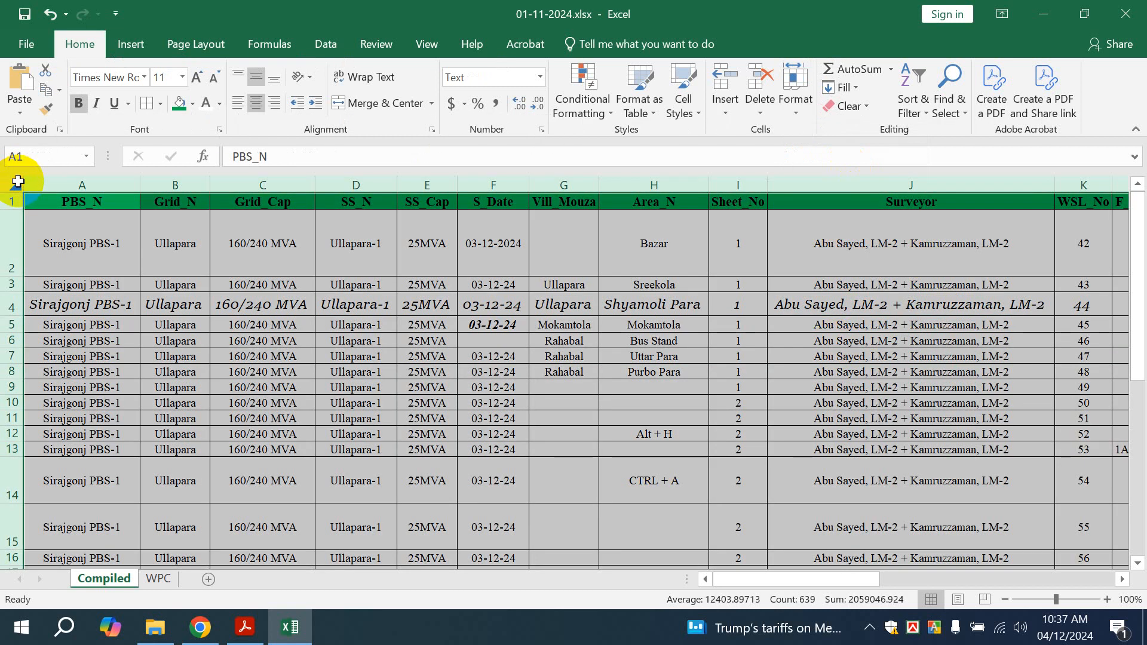
pyautogui.hotkey('alt', 'h')
pyautogui.press('o')
pyautogui.press('a')
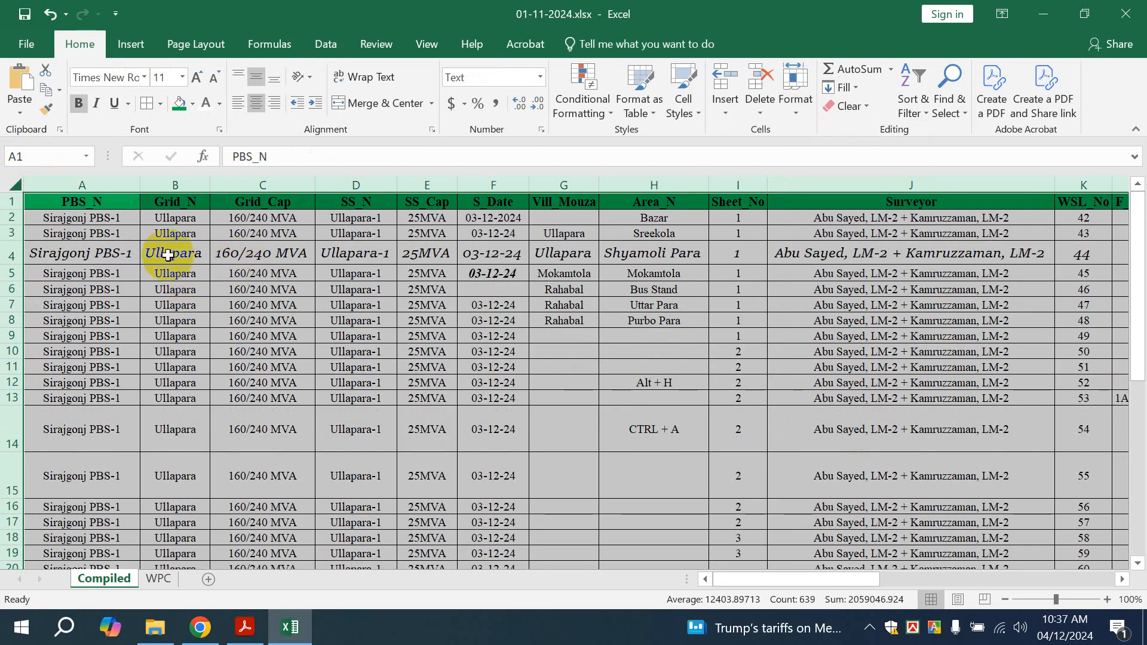
pyautogui.click(81, 276)
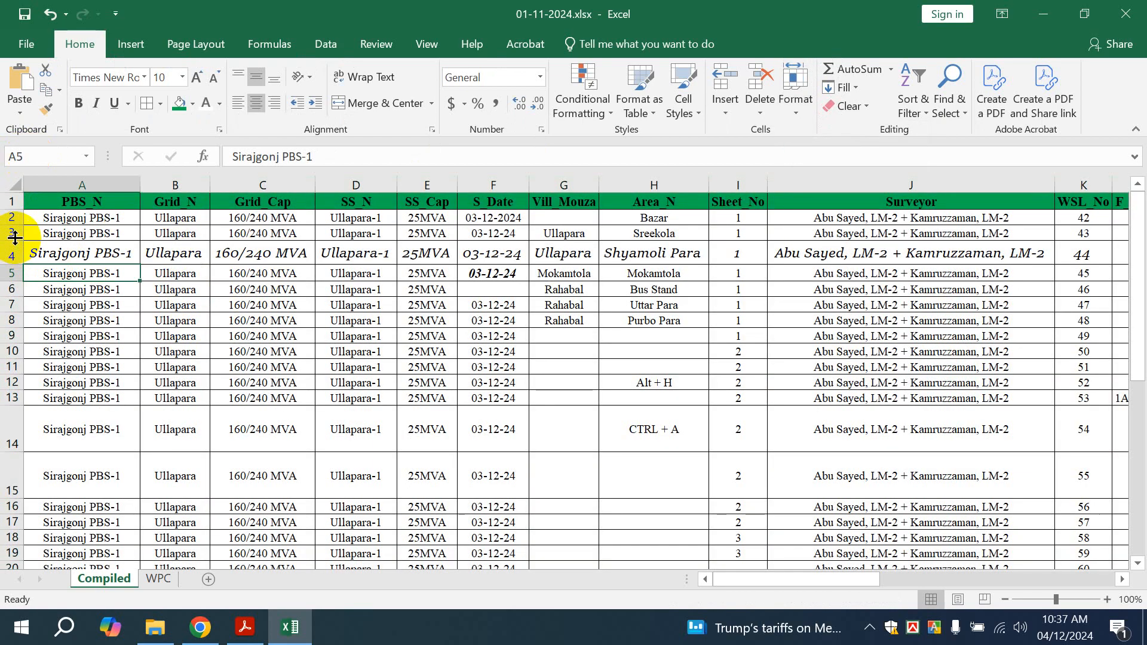
# Enlarge the heights of rows 3 to 5 and reset them by AutoFitting the row heights of the whole data range
pyautogui.moveTo(15, 238); pyautogui.dragTo(12, 406)
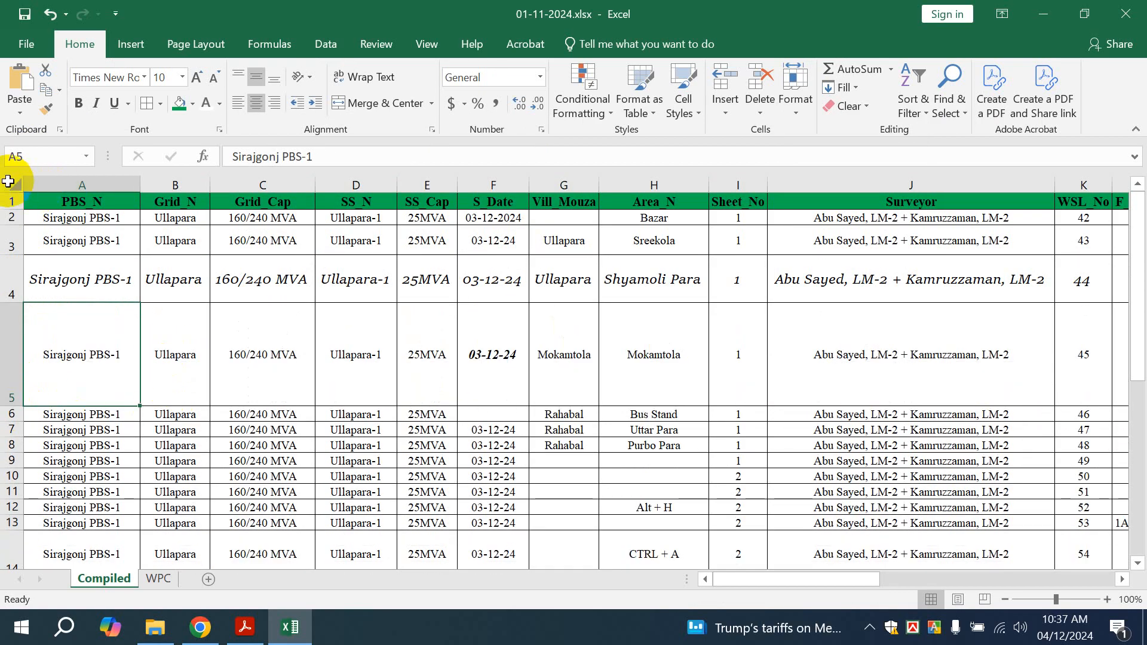
pyautogui.click(87, 245)
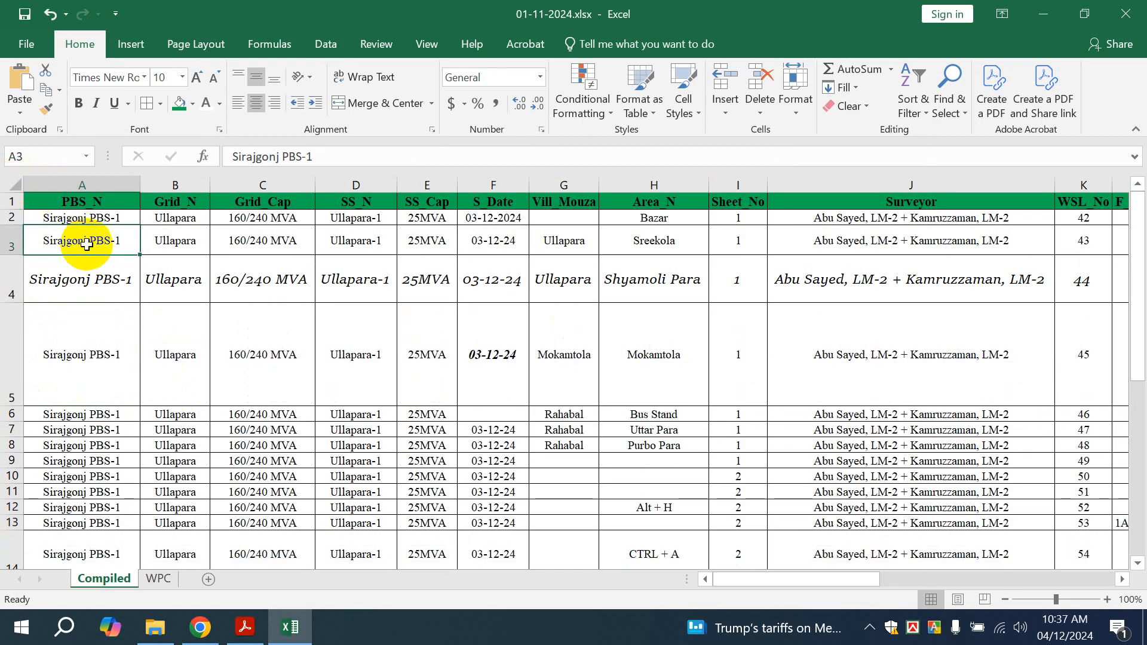
pyautogui.hotkey('ctrl', 'a')
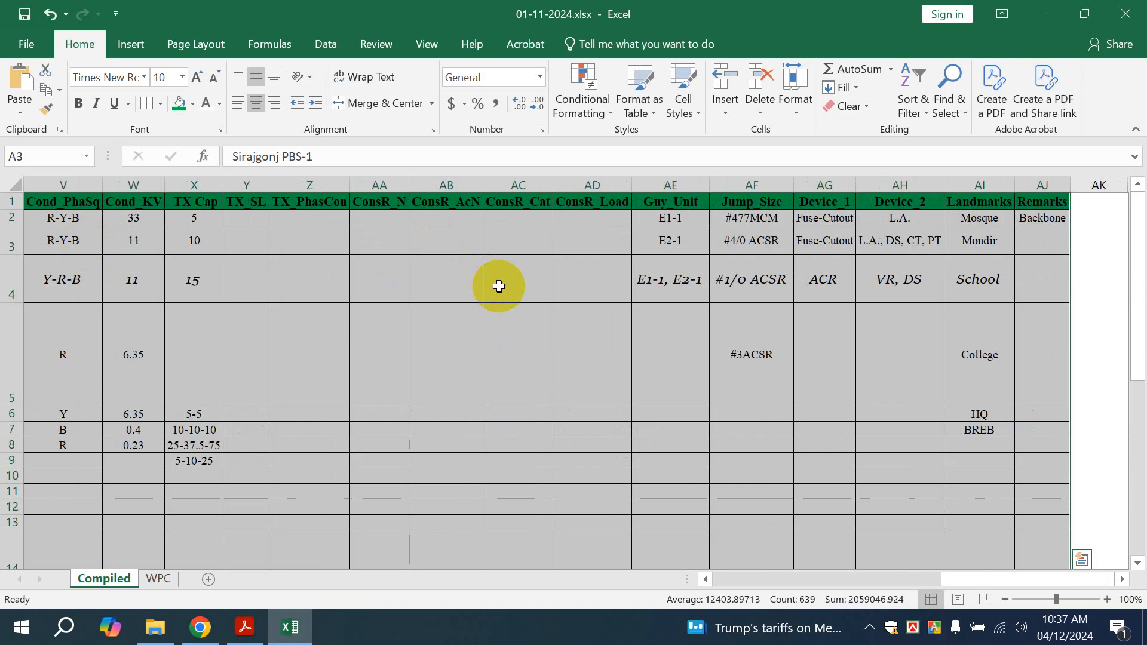
pyautogui.hotkey('alt', 'h')
pyautogui.press('o')
pyautogui.press('a')
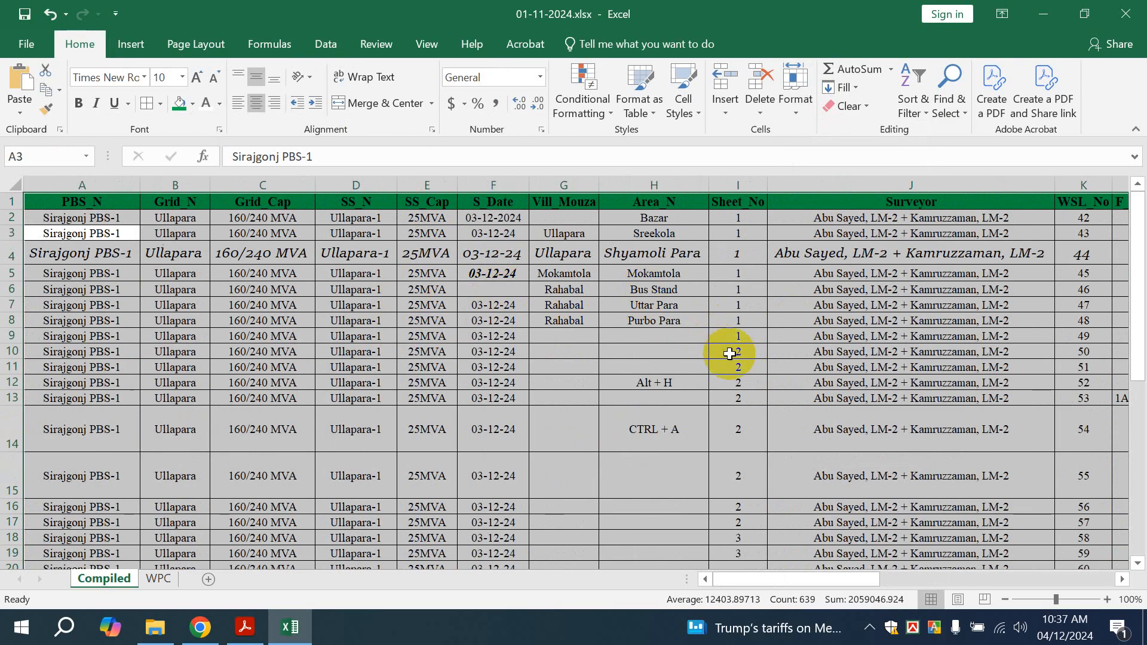
pyautogui.scroll(-2, 736, 353)
pyautogui.scroll(2, 736, 352)
pyautogui.click(681, 382)
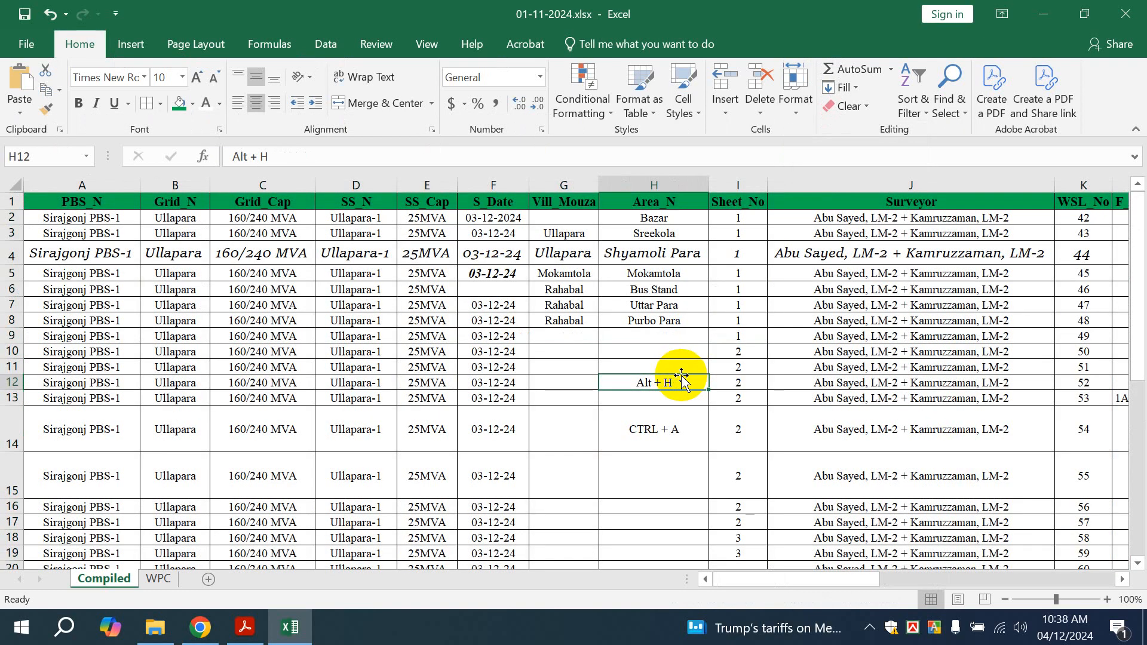
pyautogui.click(683, 427)
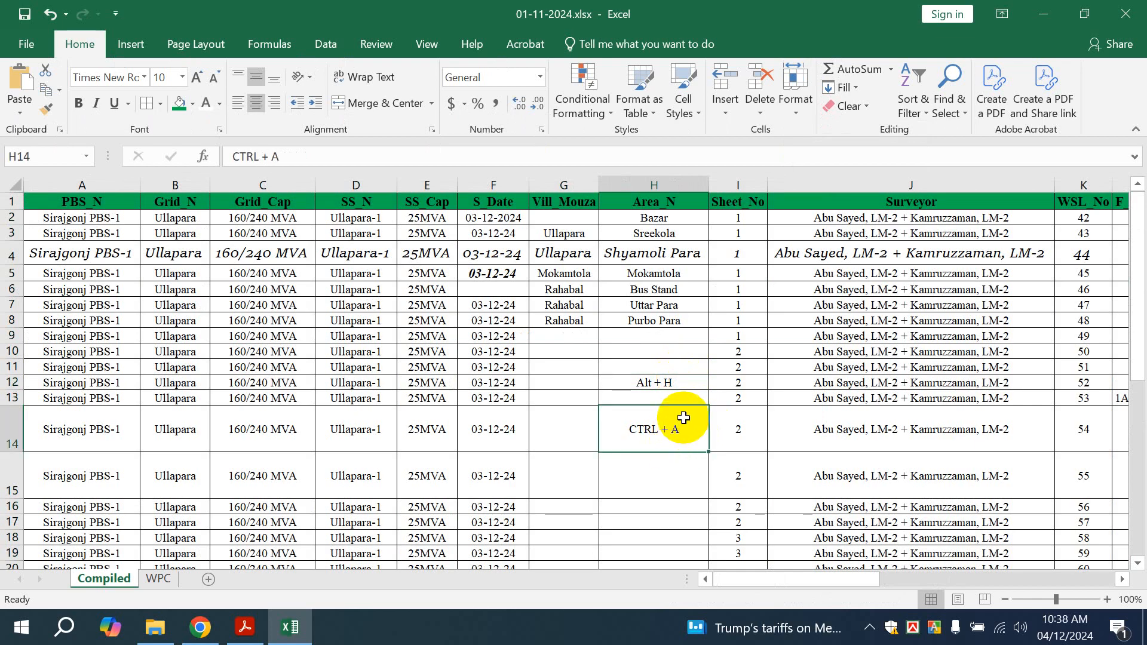
pyautogui.click(654, 383)
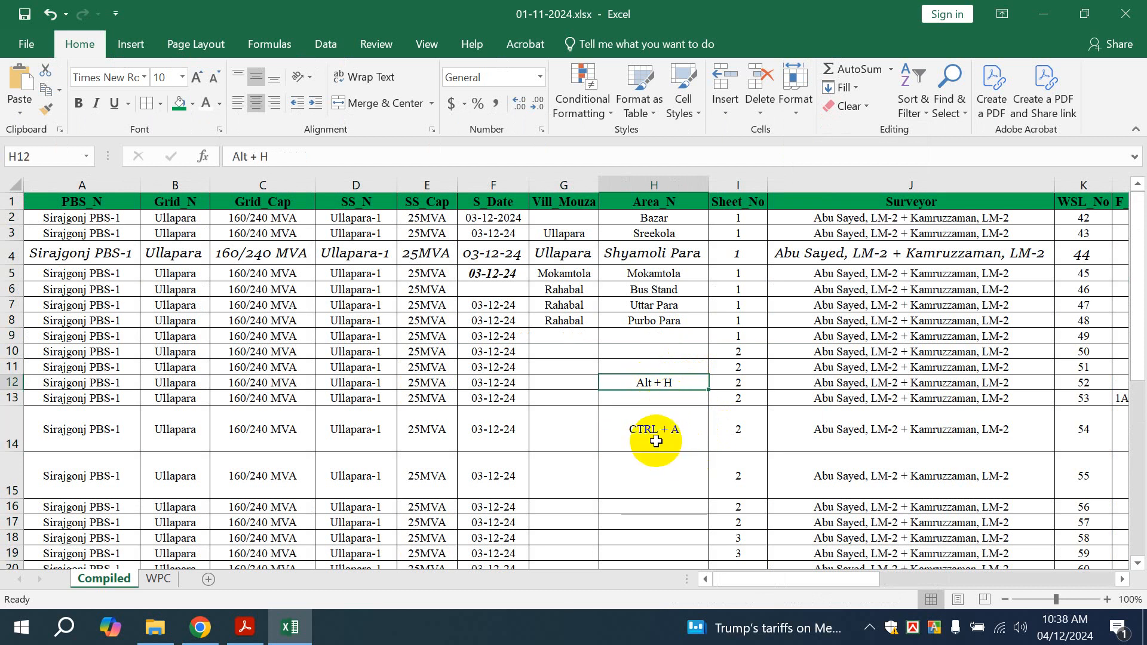
# Select the entire Compiled sheet, AutoFit its row heights again, and revisit the row height options
pyautogui.hotkey('alt', 'h')
pyautogui.moveTo(265, 306); pyautogui.dragTo(422, 511)
pyautogui.click(15, 180)
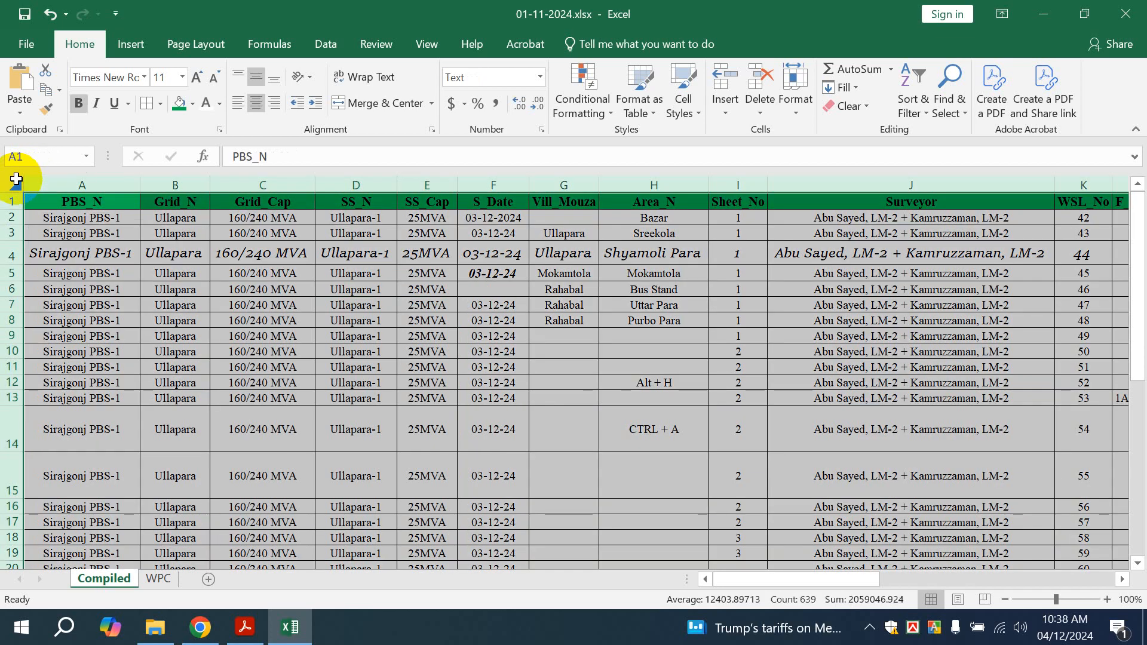
pyautogui.hotkey('alt', 'h')
pyautogui.press('o')
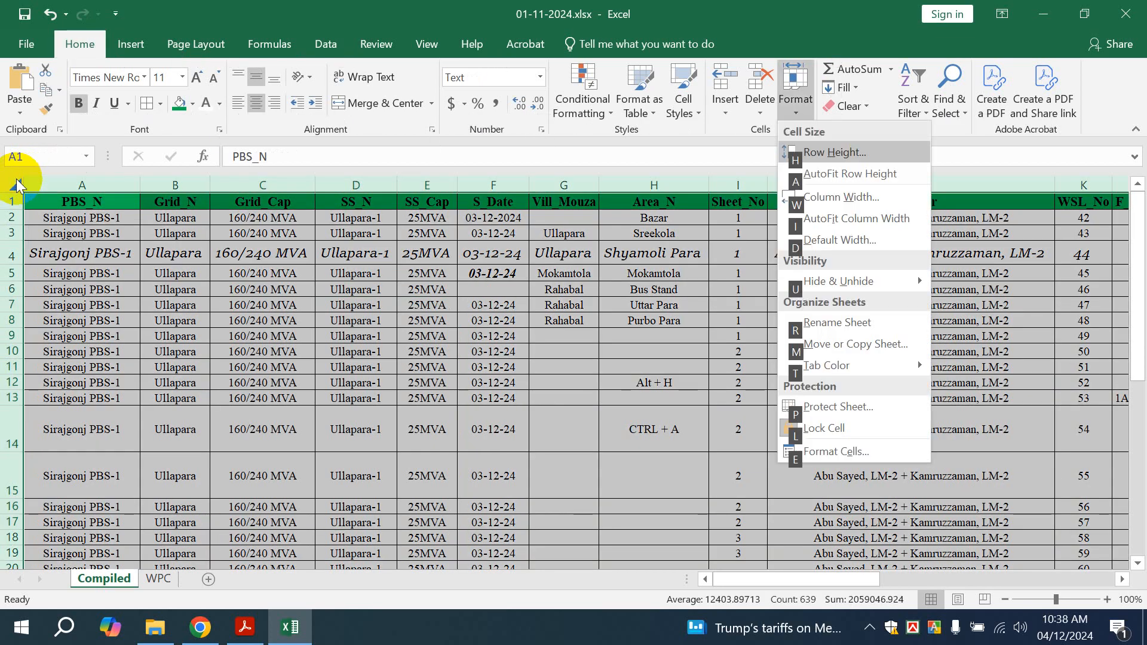
pyautogui.press('a')
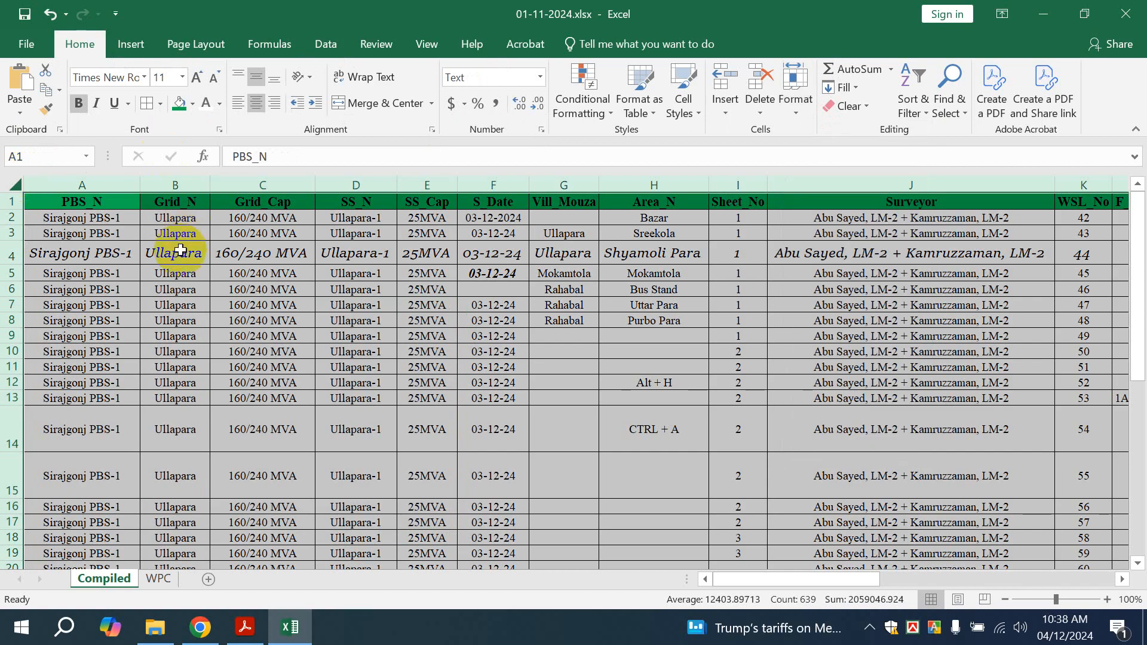
pyautogui.hotkey('alt', 'h')
pyautogui.press('o')
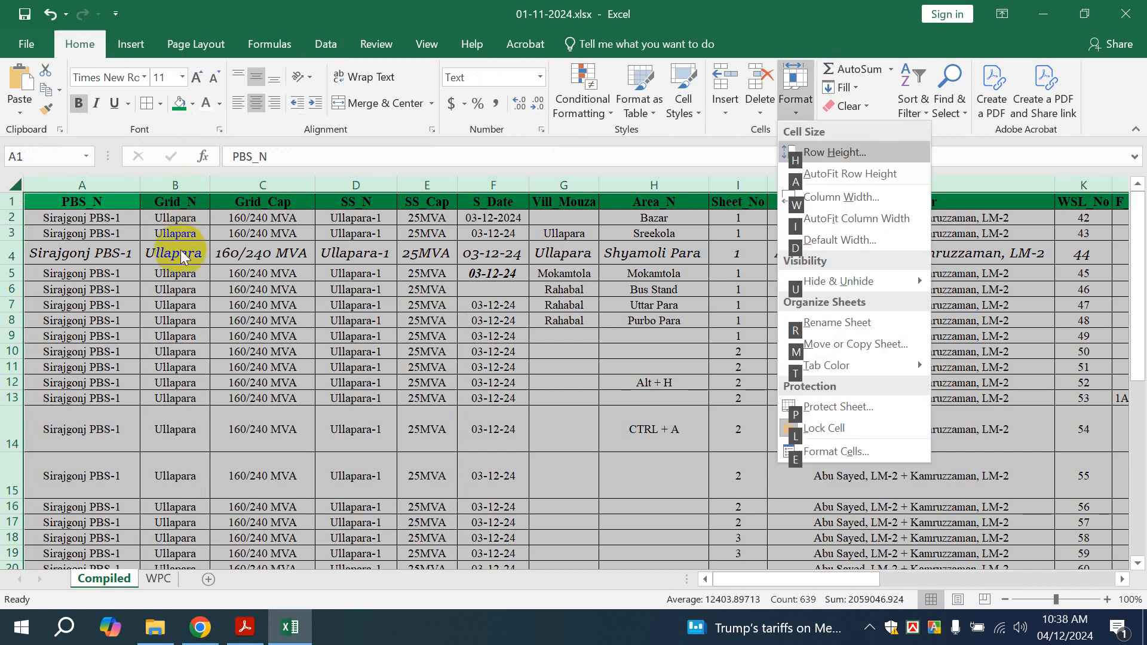
pyautogui.press('h')
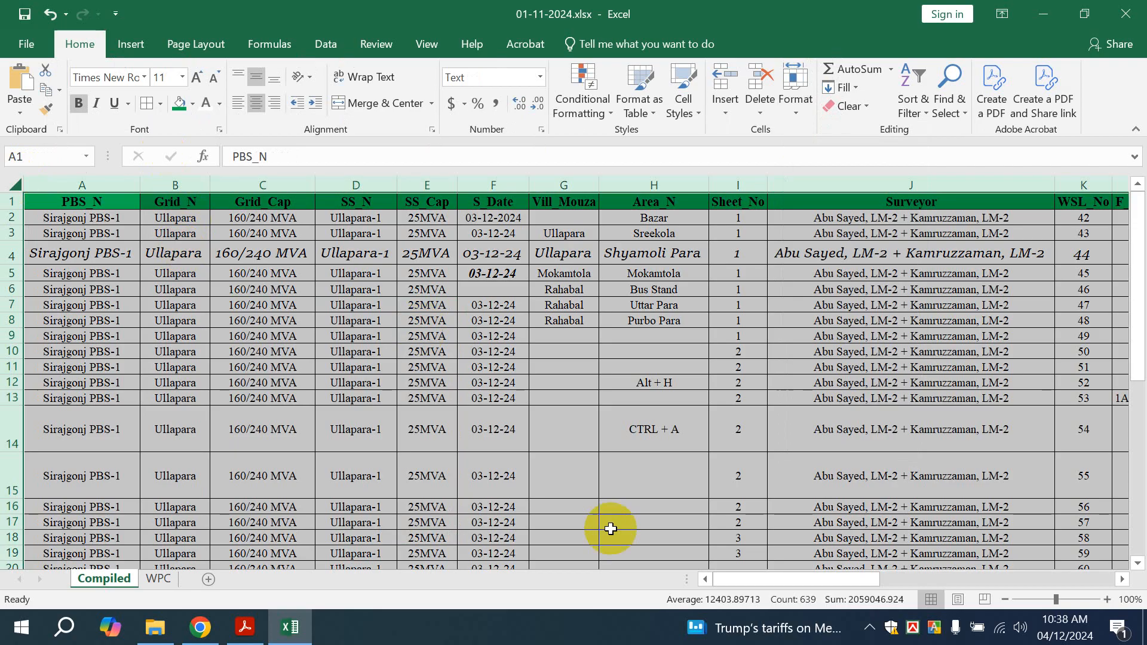
# Review the row heights down to the end of the data and return to cell A1
pyautogui.click(724, 414)
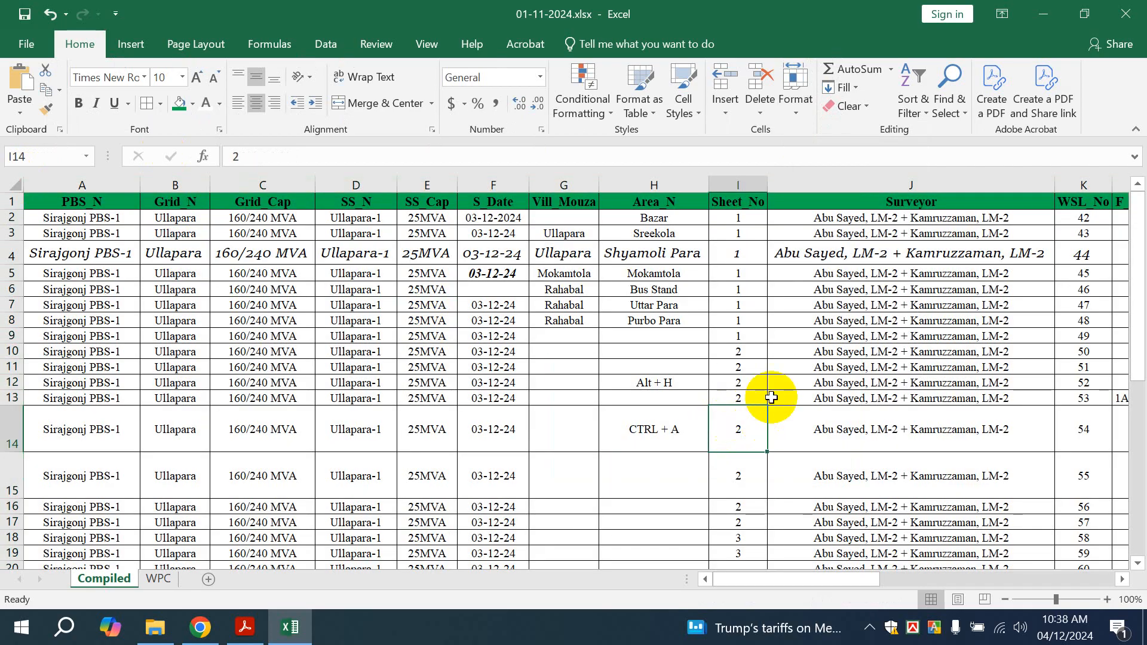
pyautogui.scroll(-12, 673, 312)
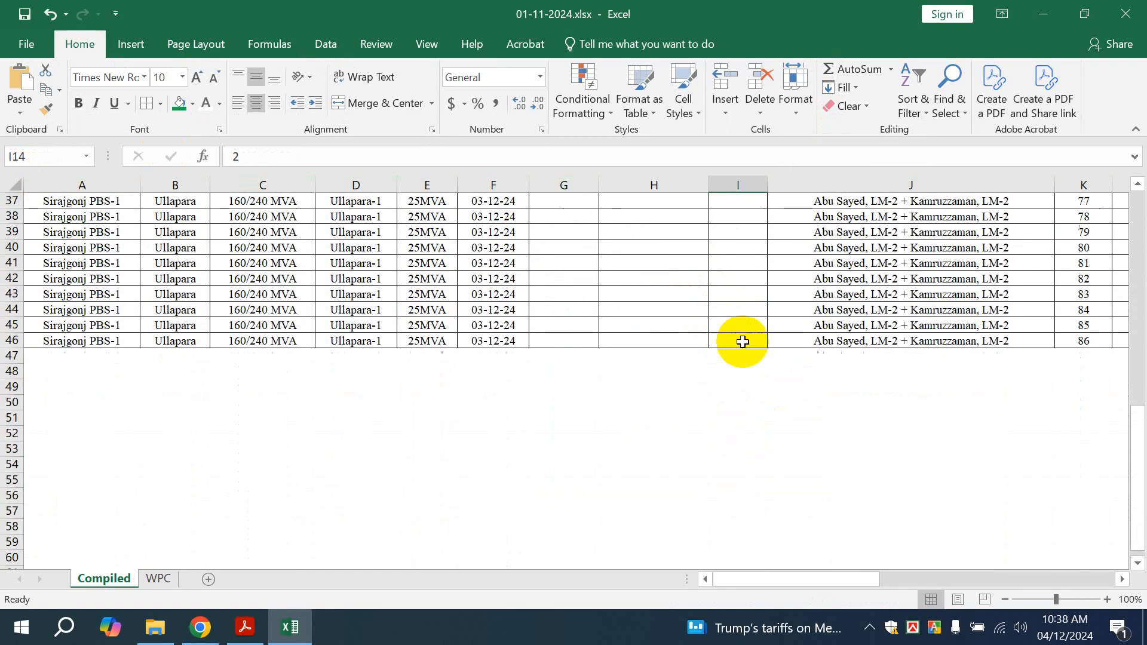
pyautogui.scroll(12, 742, 341)
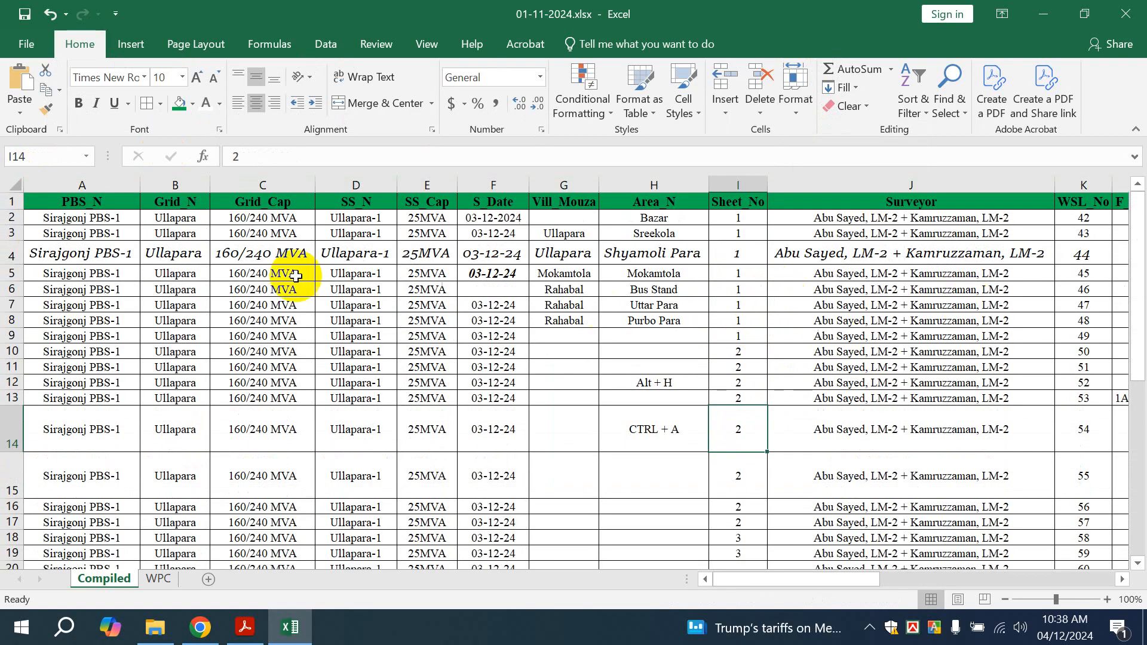
pyautogui.click(269, 275)
pyautogui.click(95, 199)
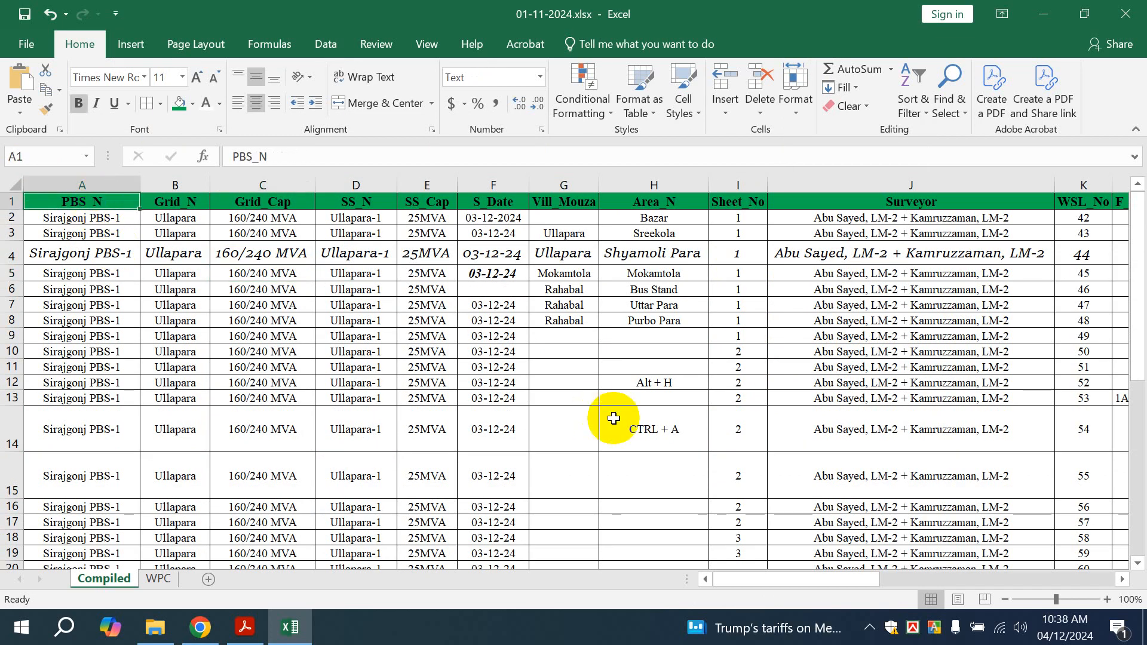